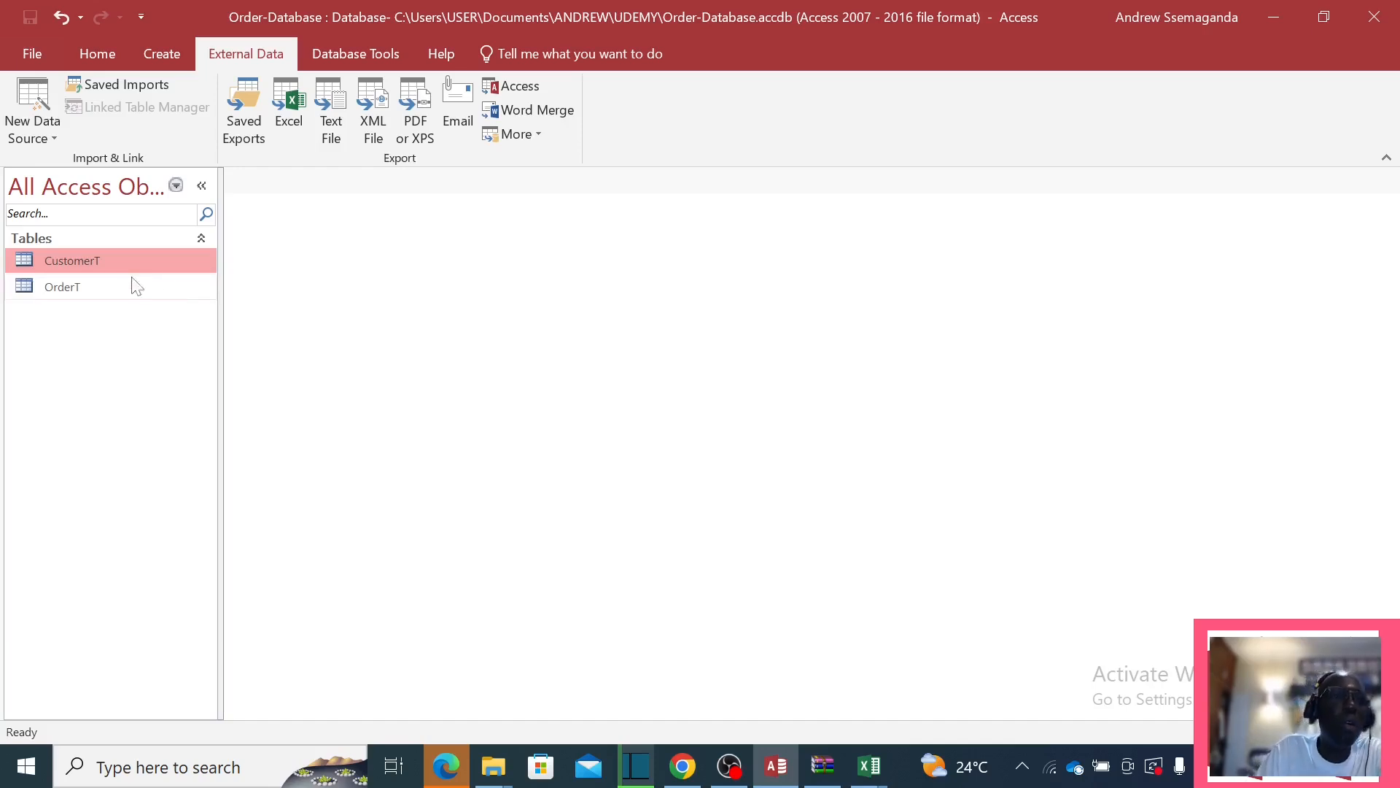
Open the CustomerT and OrderT tables in datasheet view and bring CustomerT to the front.
double_click(93, 265)
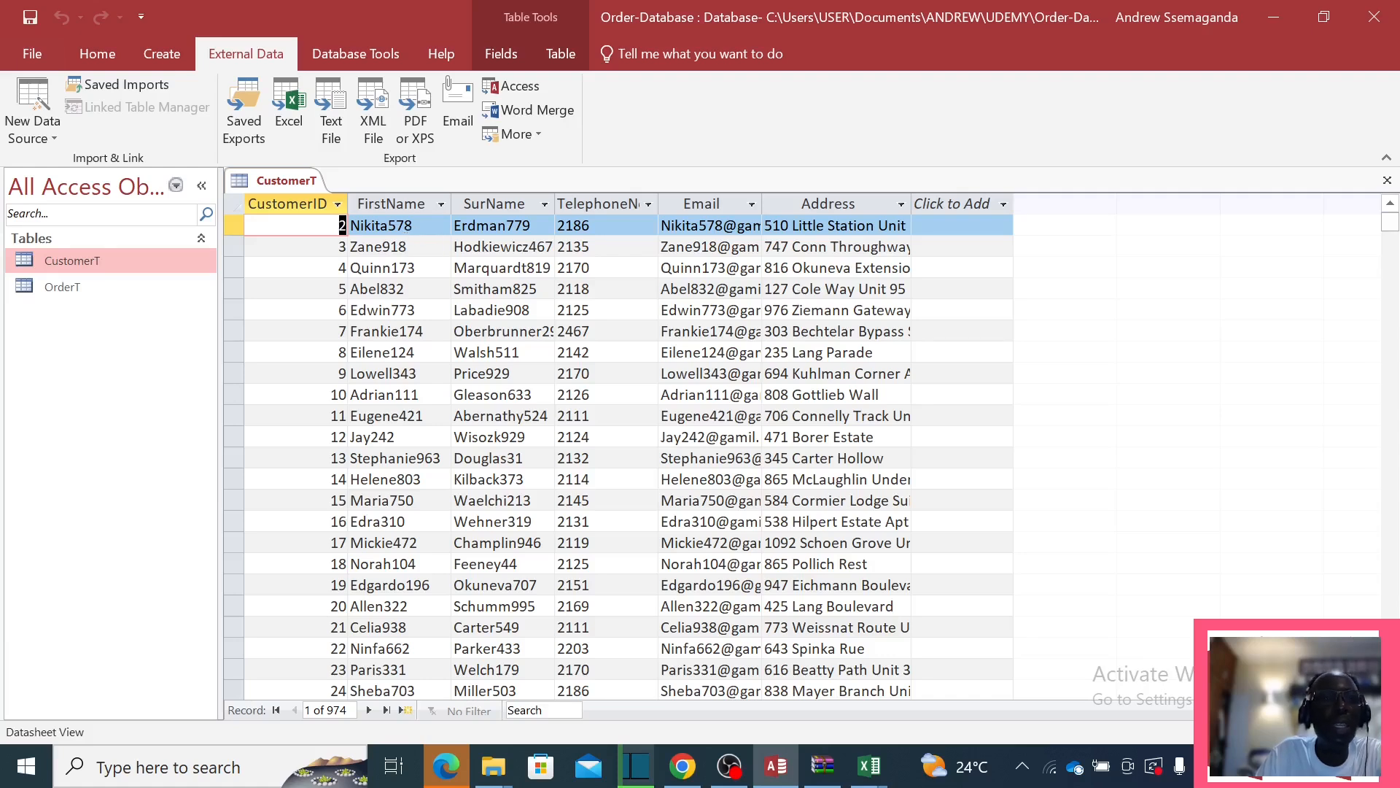
click(69, 293)
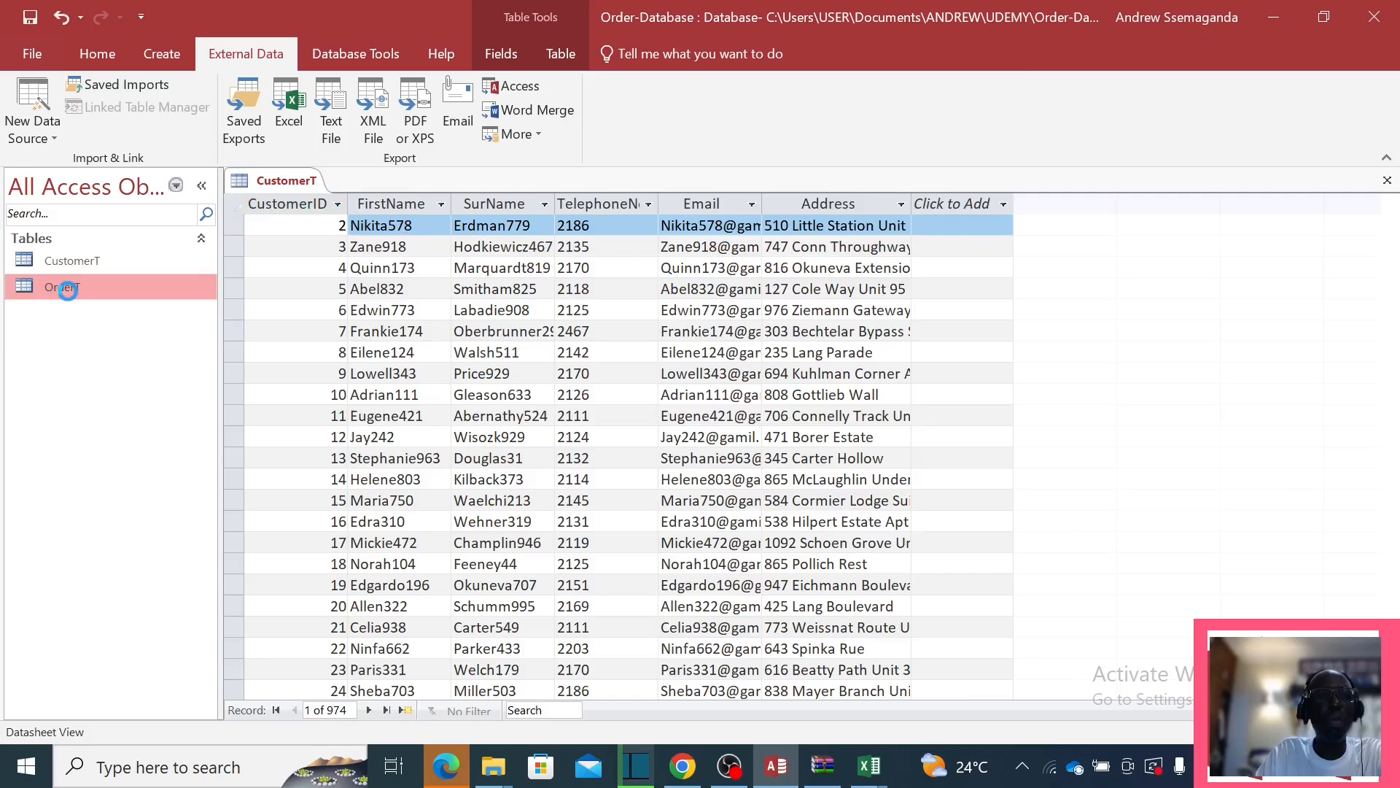
double_click(69, 291)
click(286, 182)
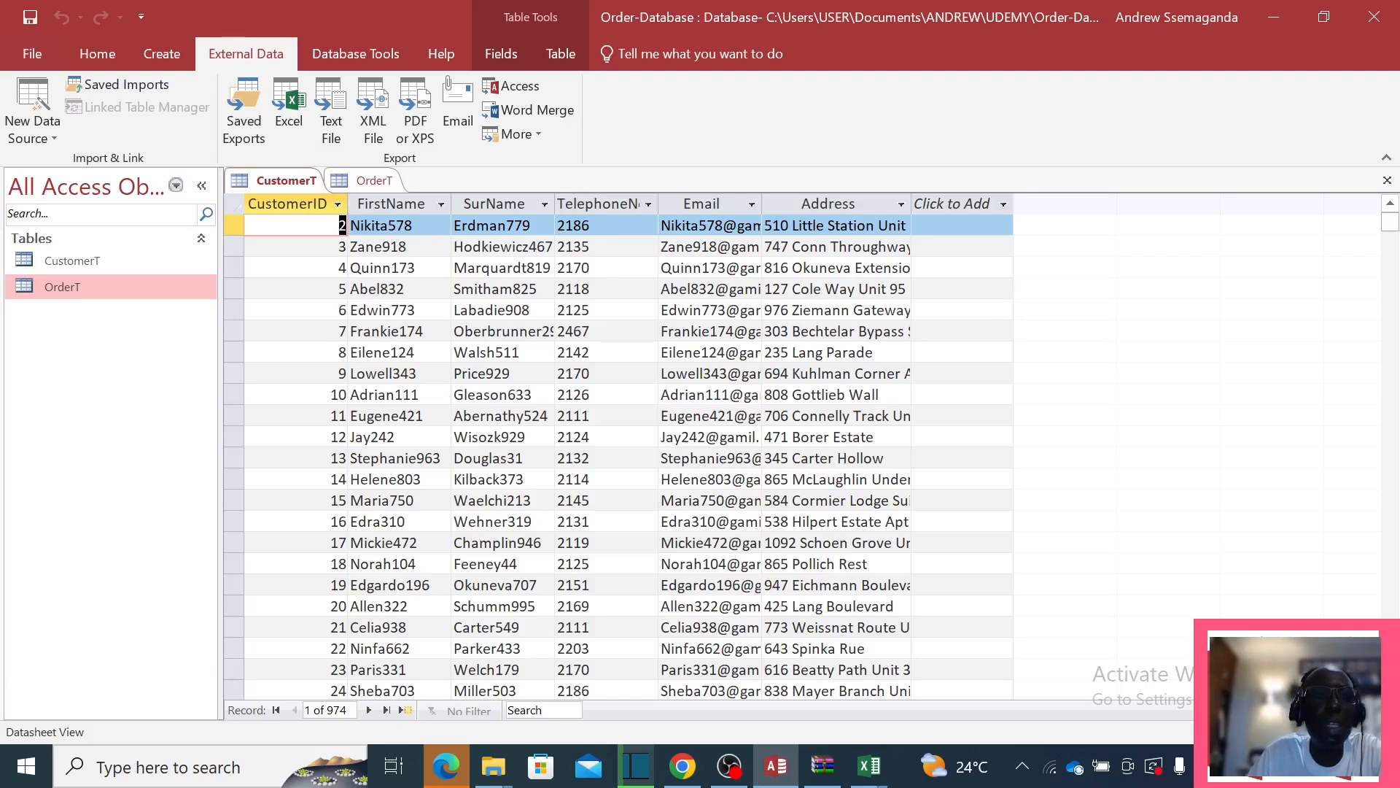
Compare the fields and records of the OrderT table with those of the CustomerT table.
click(390, 310)
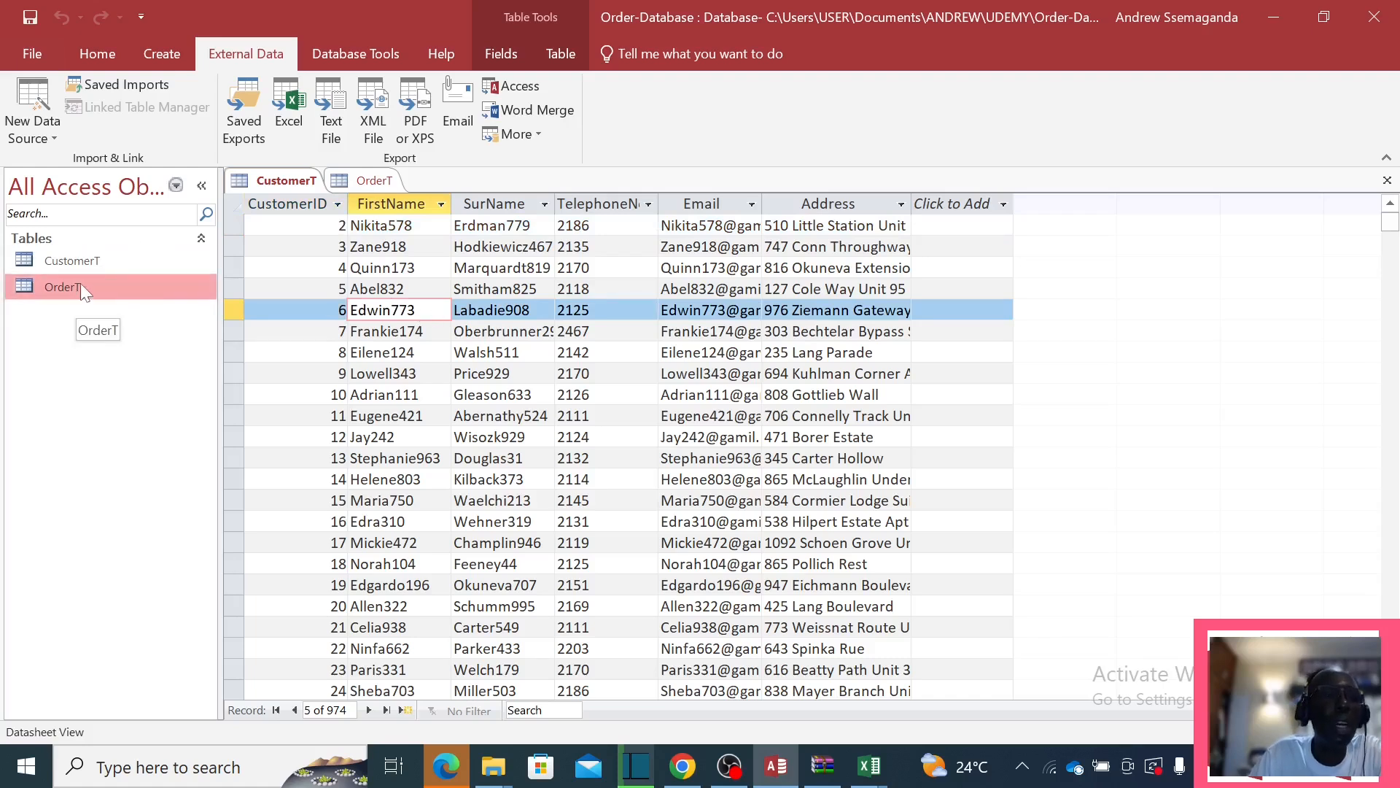
click(94, 259)
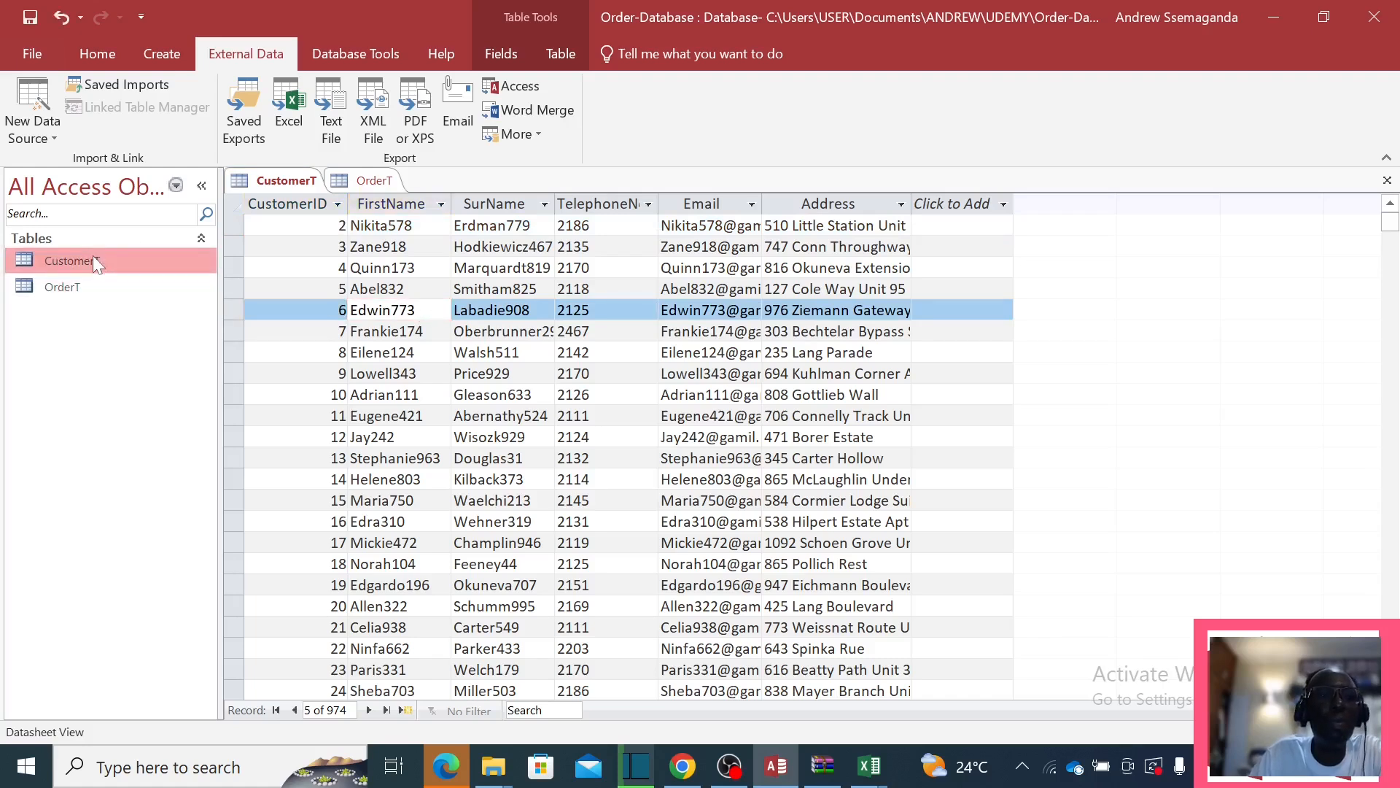
click(80, 287)
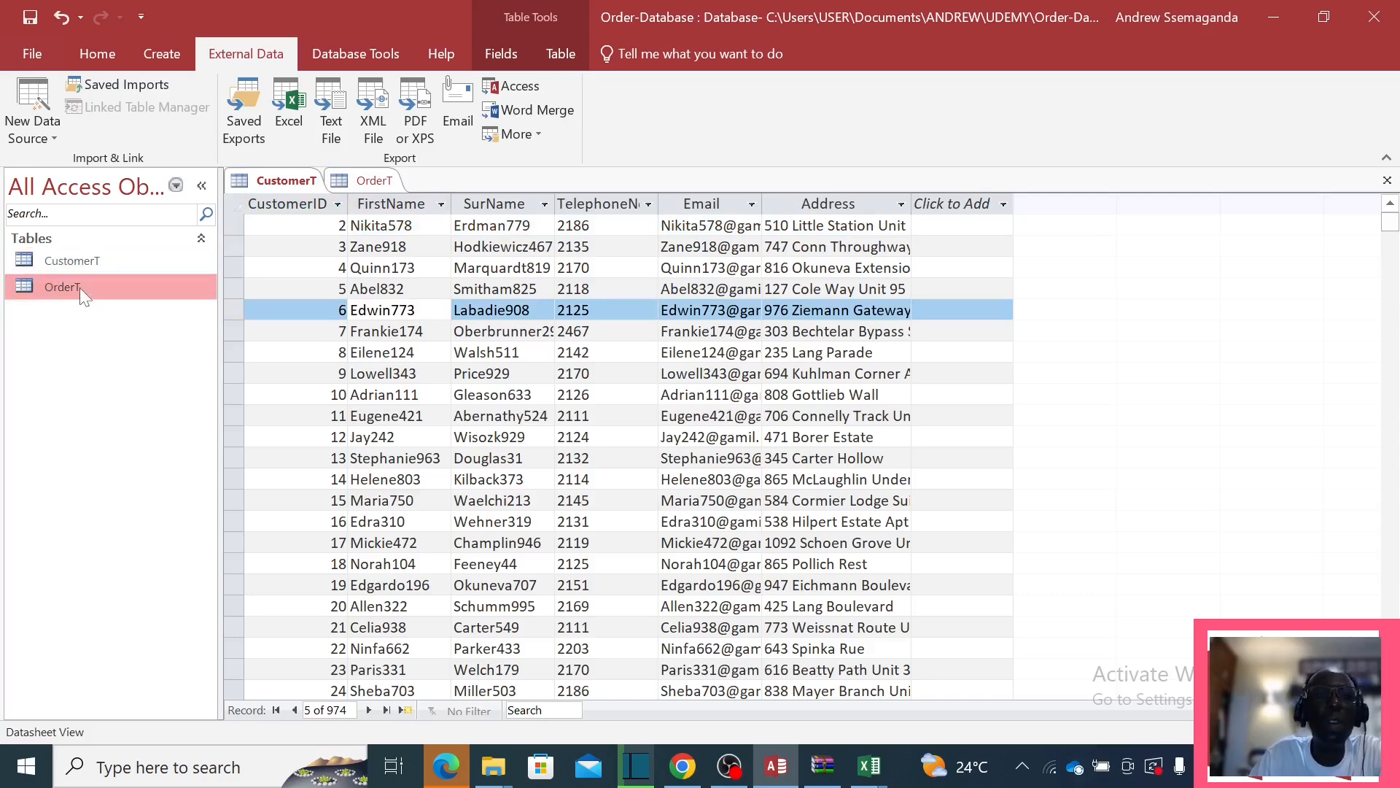
click(368, 183)
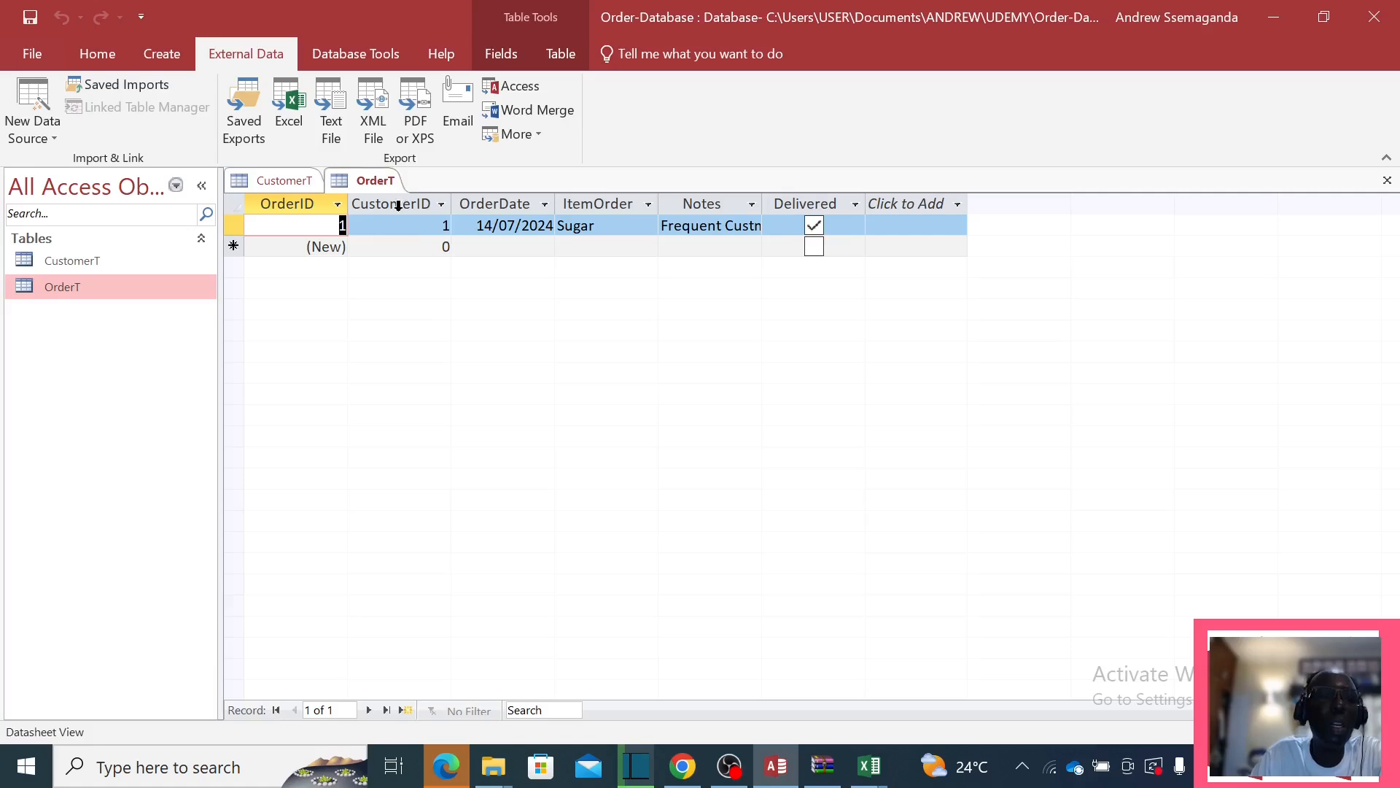
click(275, 182)
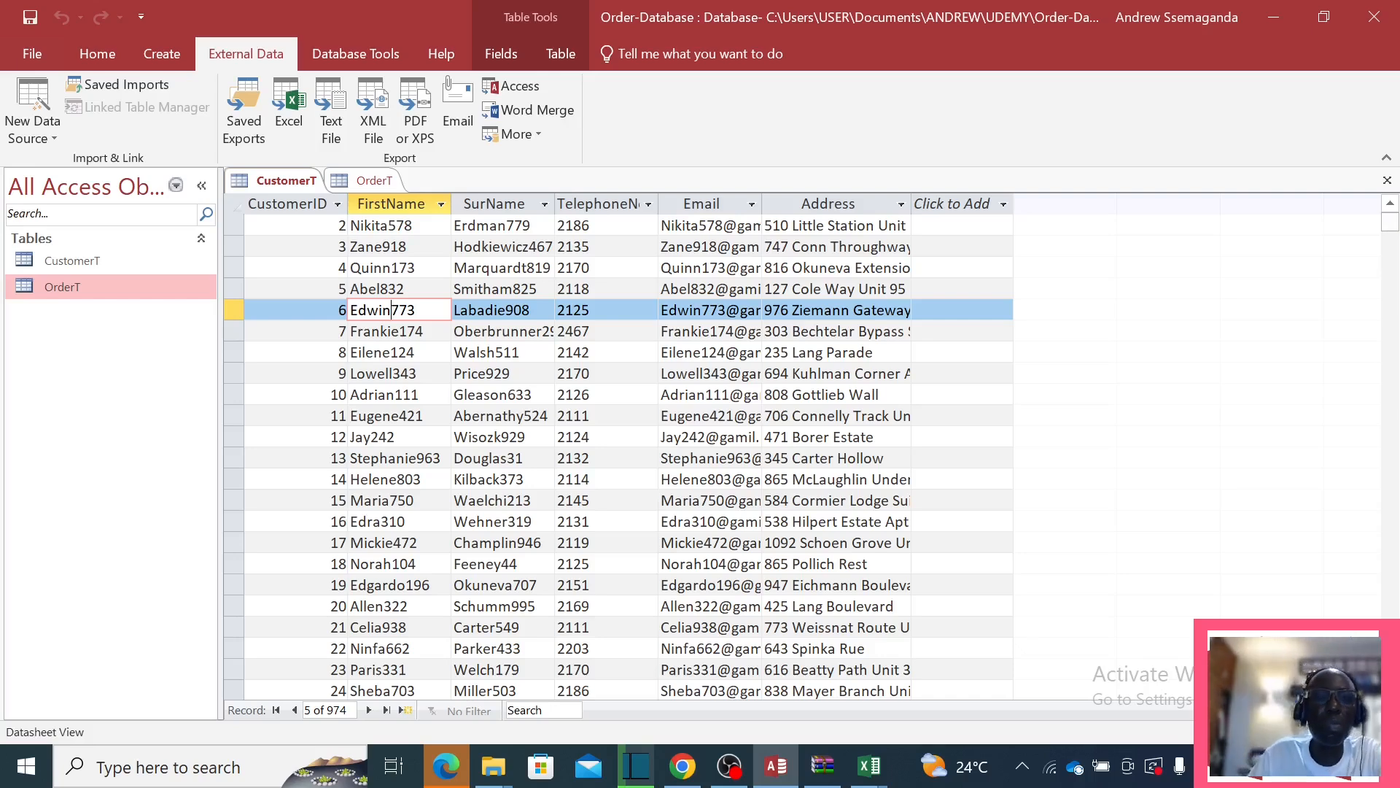
Switch to the CUSTOMERS workbook in Excel and add a new blank worksheet after the CUSTOMERS sheet.
mouse_move(874, 772)
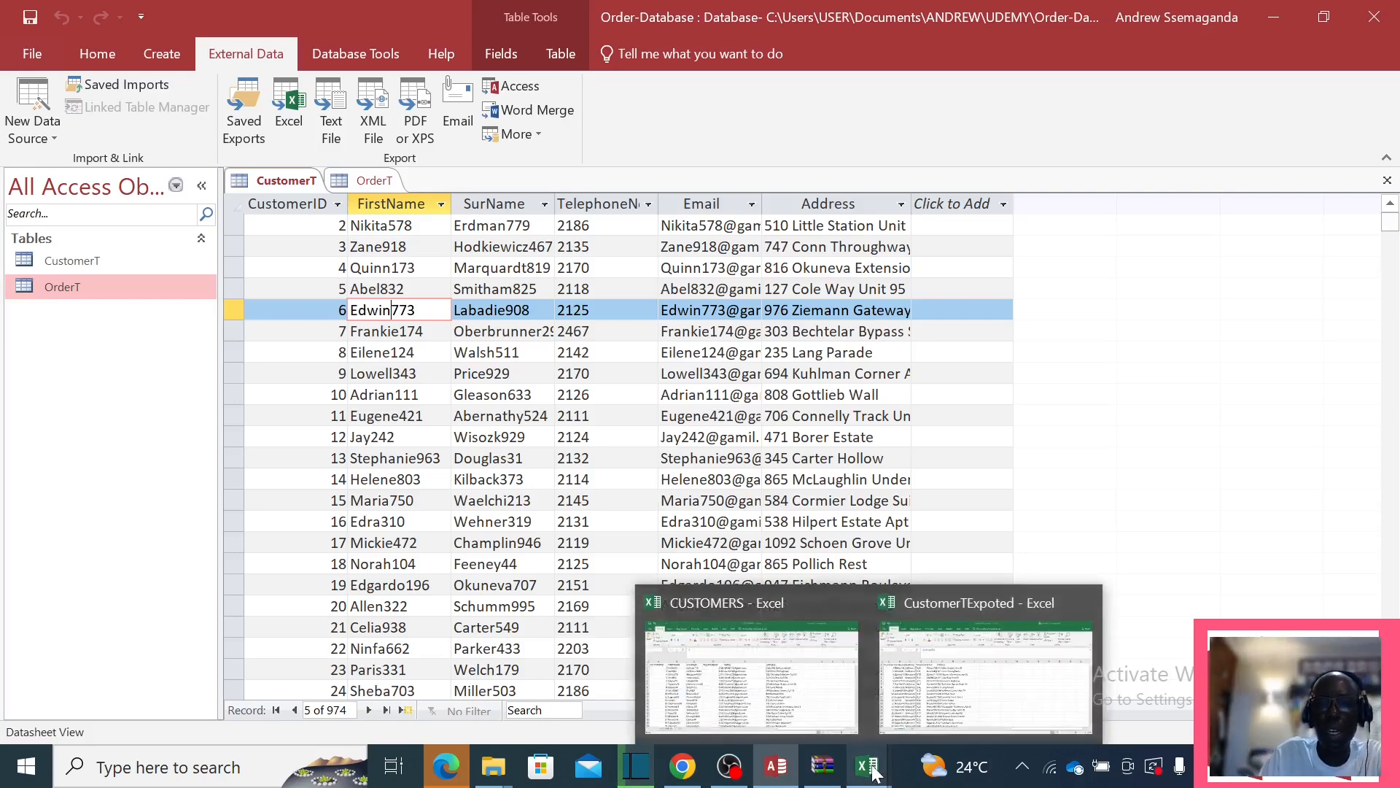
click(731, 677)
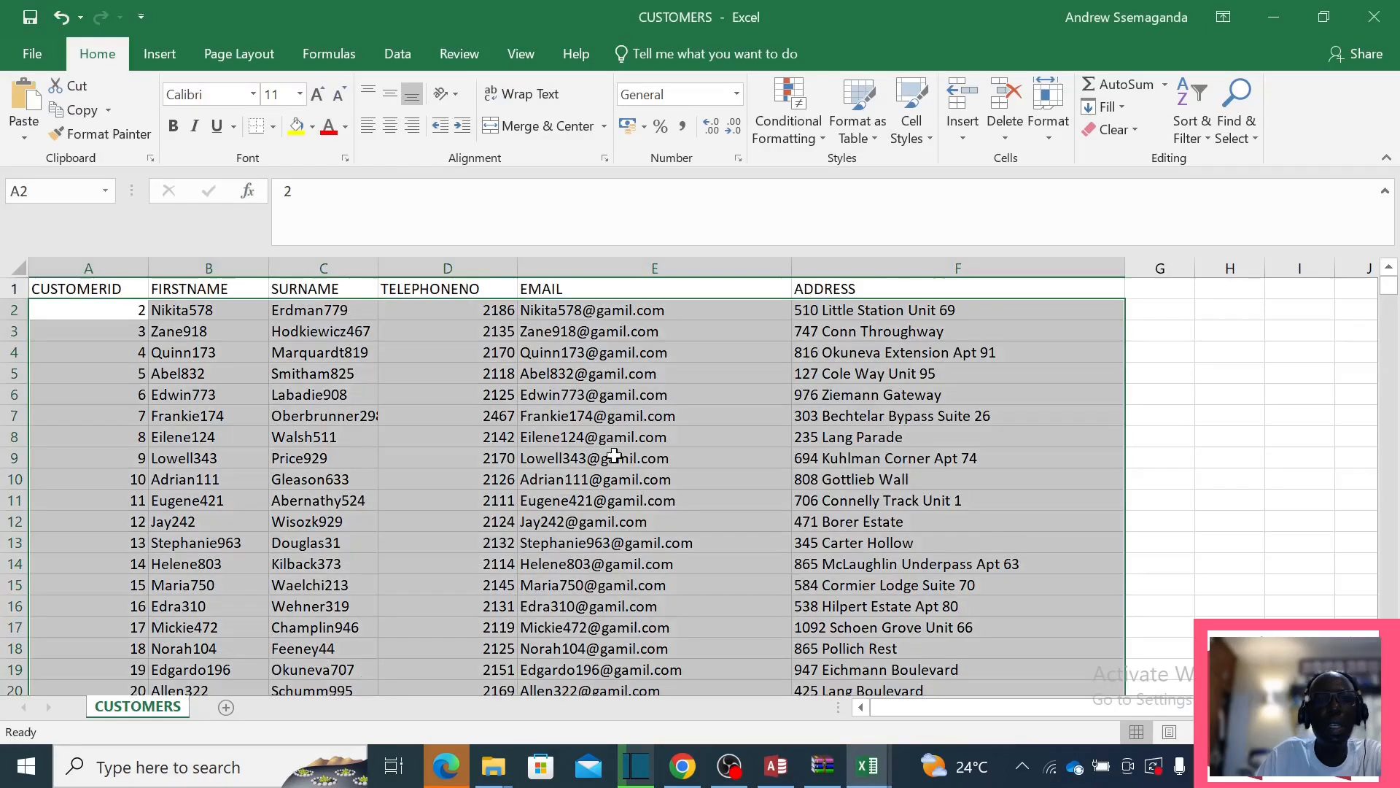
scroll(614, 455, down, 4)
scroll(353, 601, up, 5)
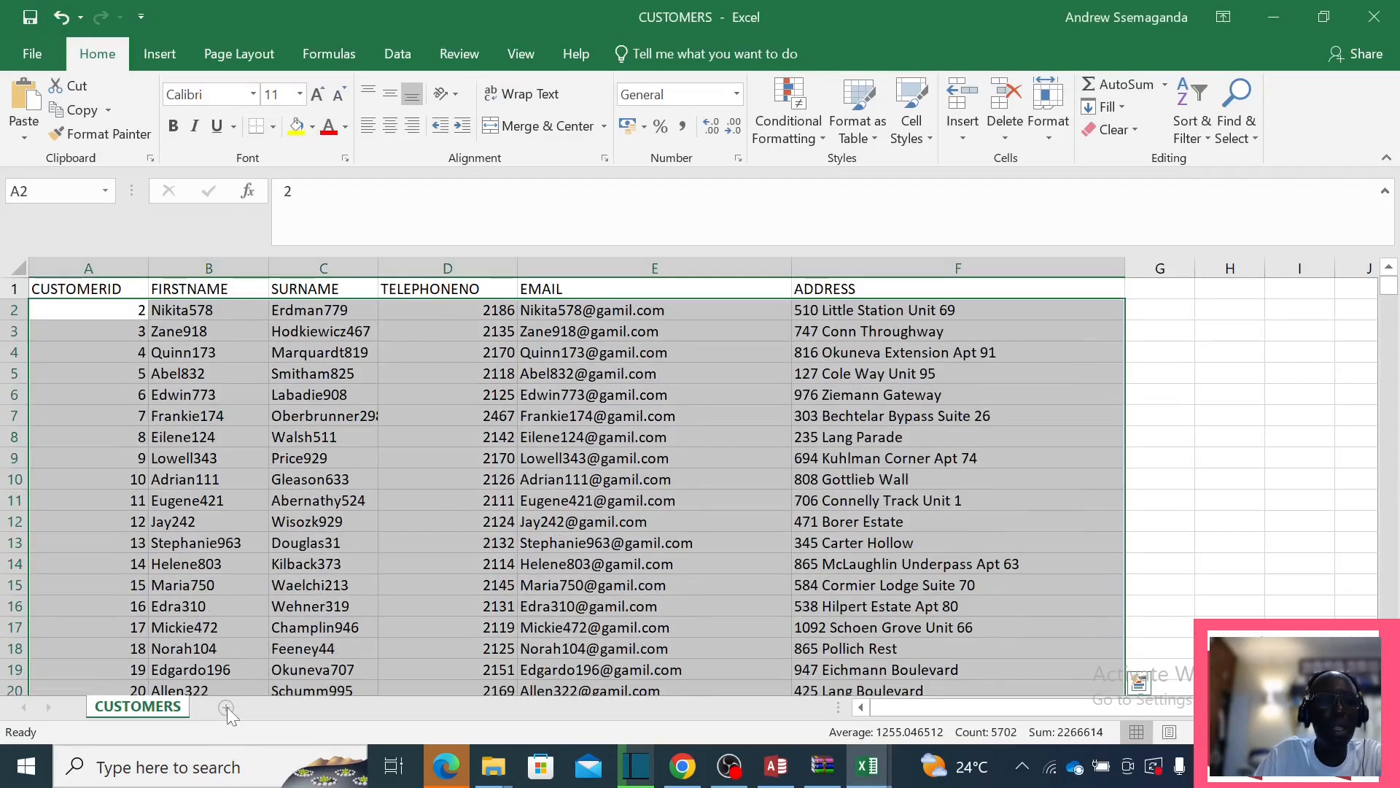
click(226, 706)
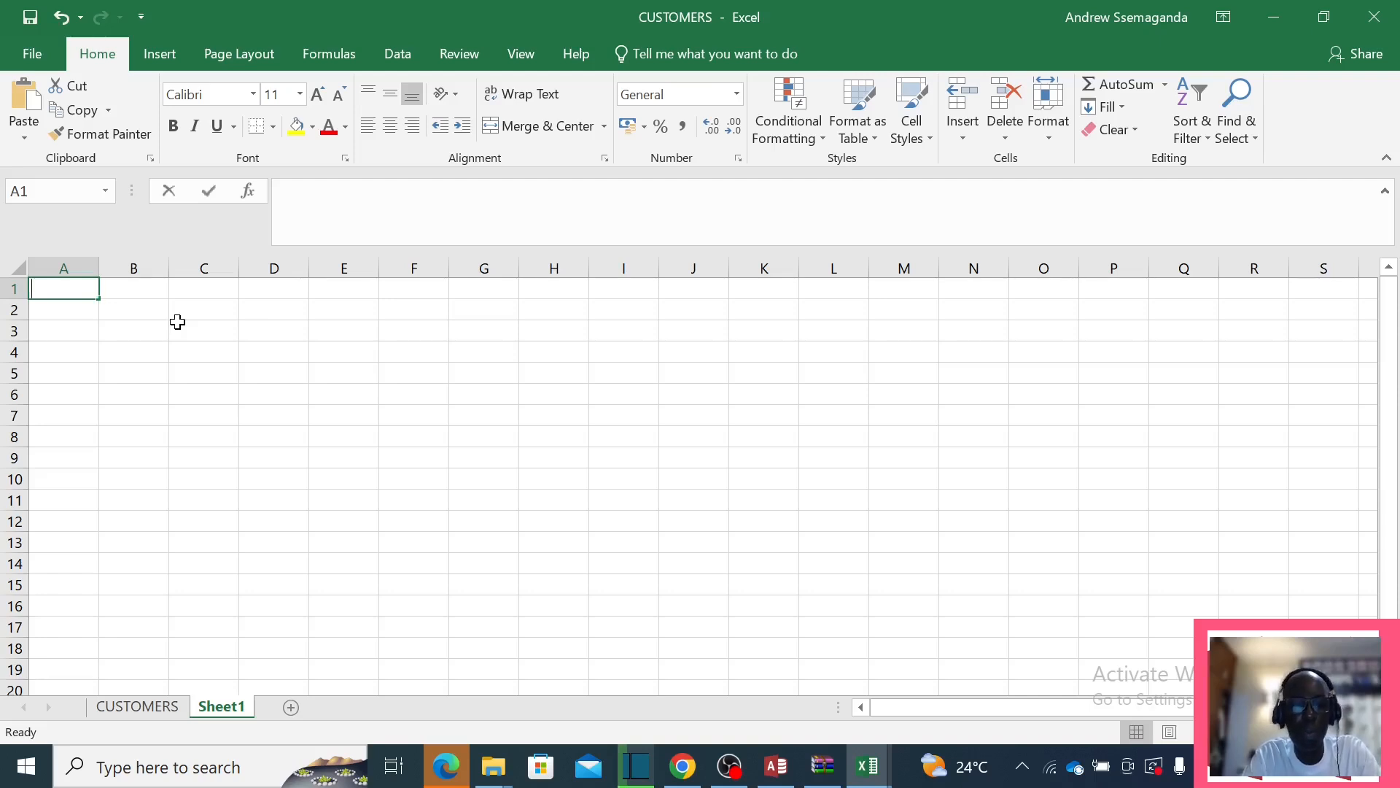
Fill row 1 of the new sheet with a customer's first name in A1, Sugar in B1 and 20 in C1.
text(Andrew)
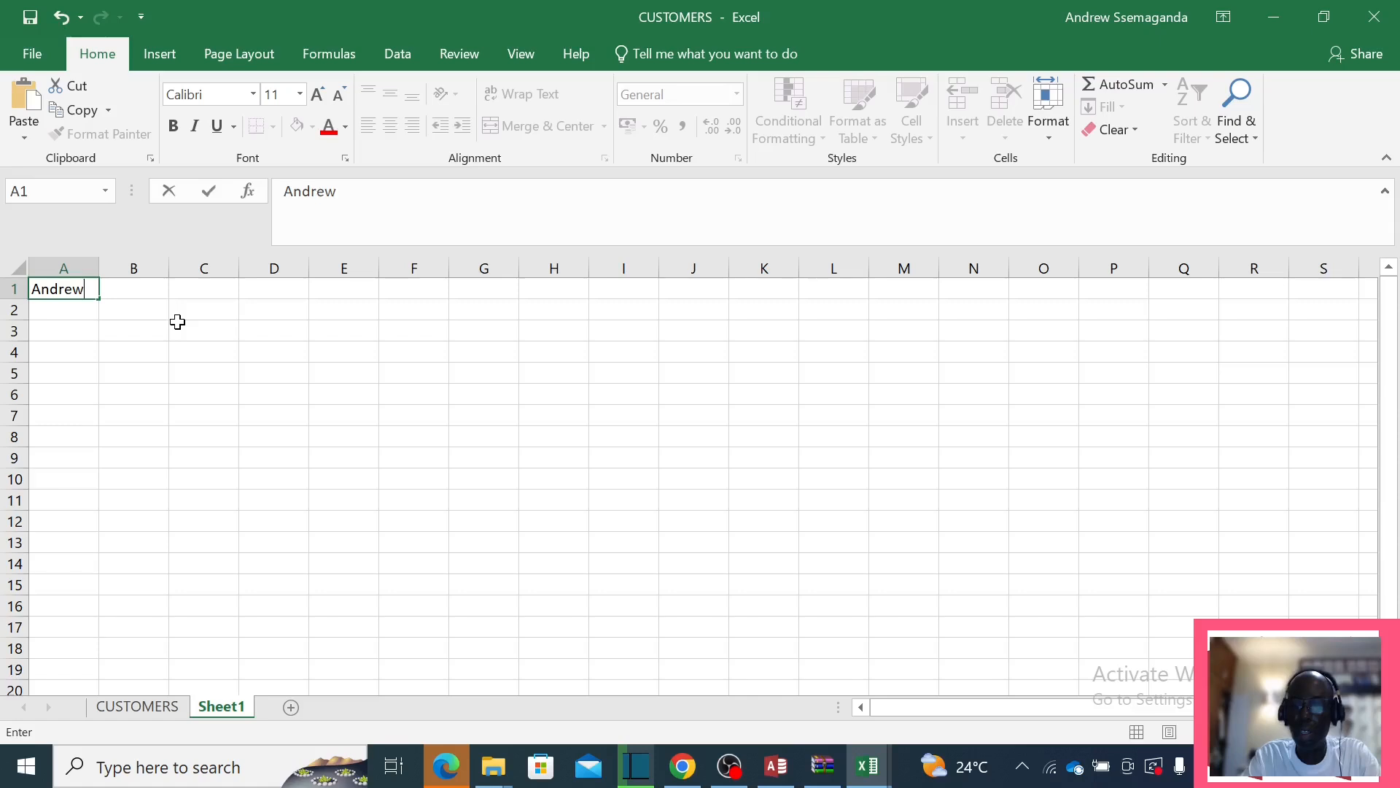
key(Return)
key(Up)
key(Right)
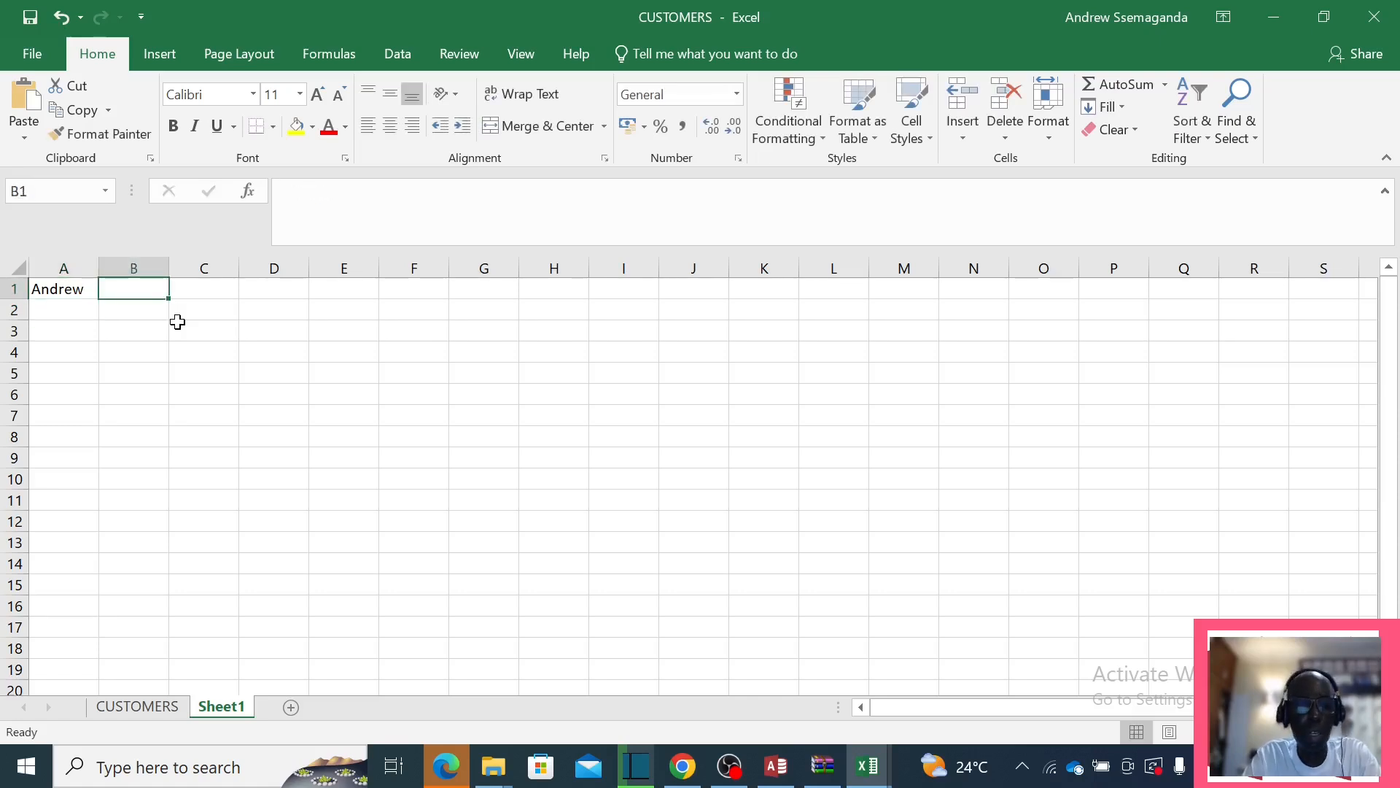
text(Suager)
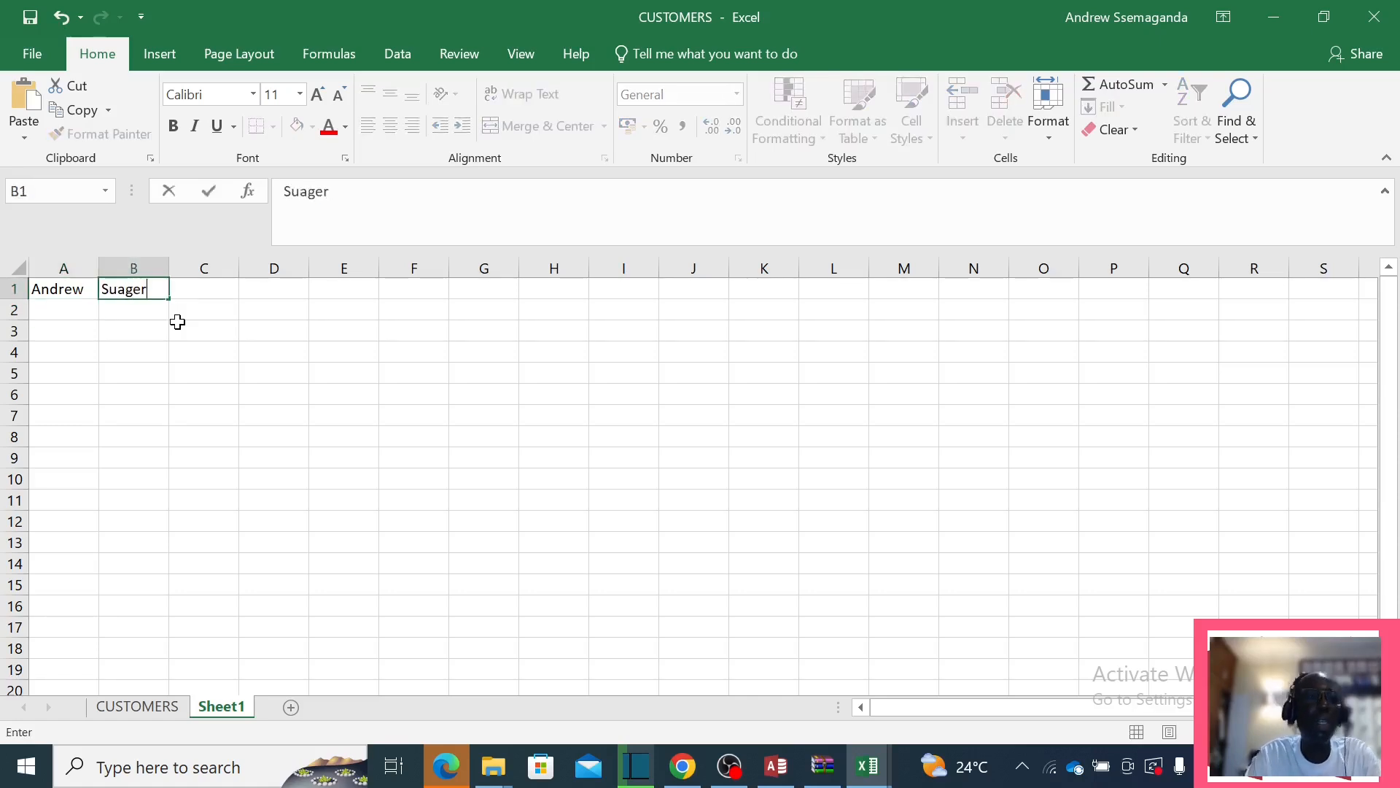
key(BackSpace)
key(BackSpace)
key(BackSpace)
key(BackSpace)
text(gar)
key(Return)
key(Up)
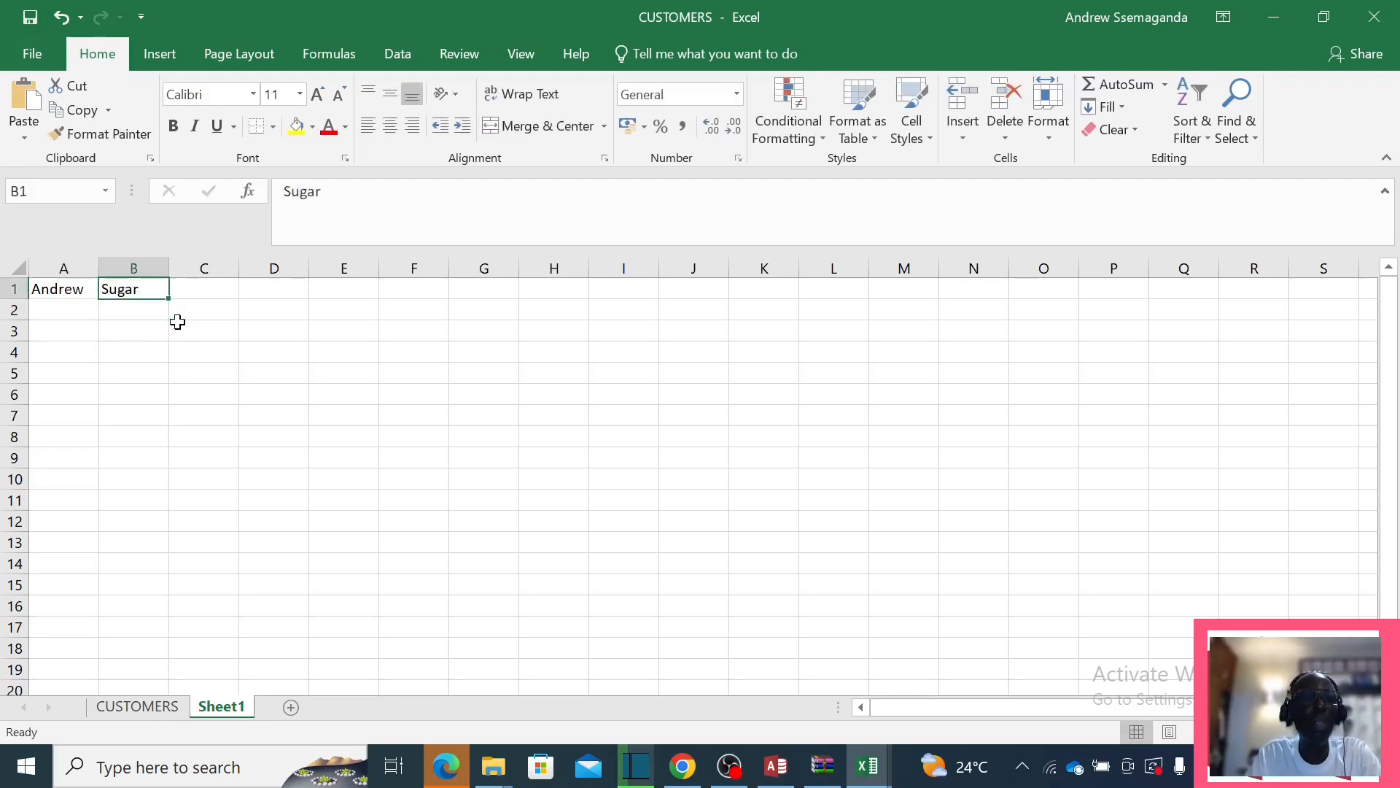
key(Right)
text(20)
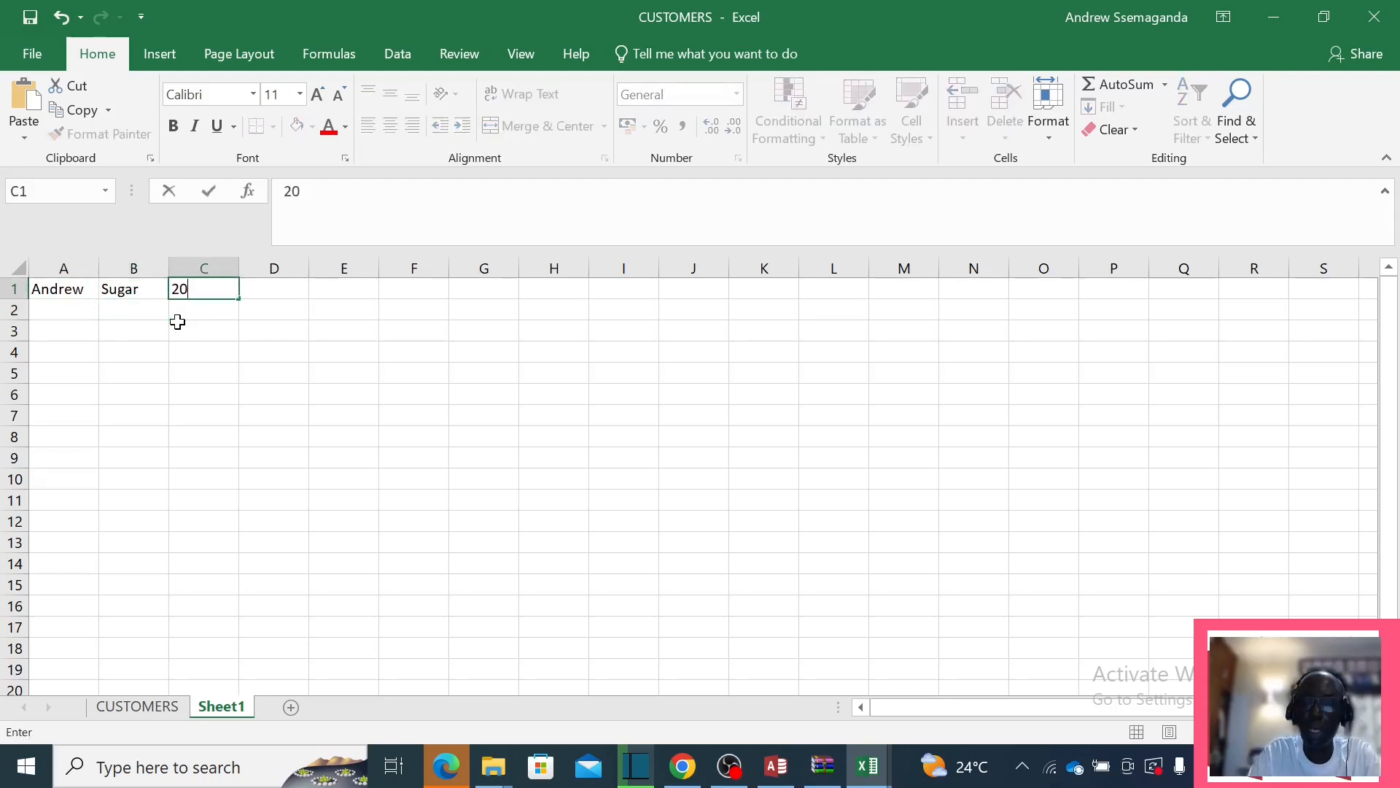
key(Return)
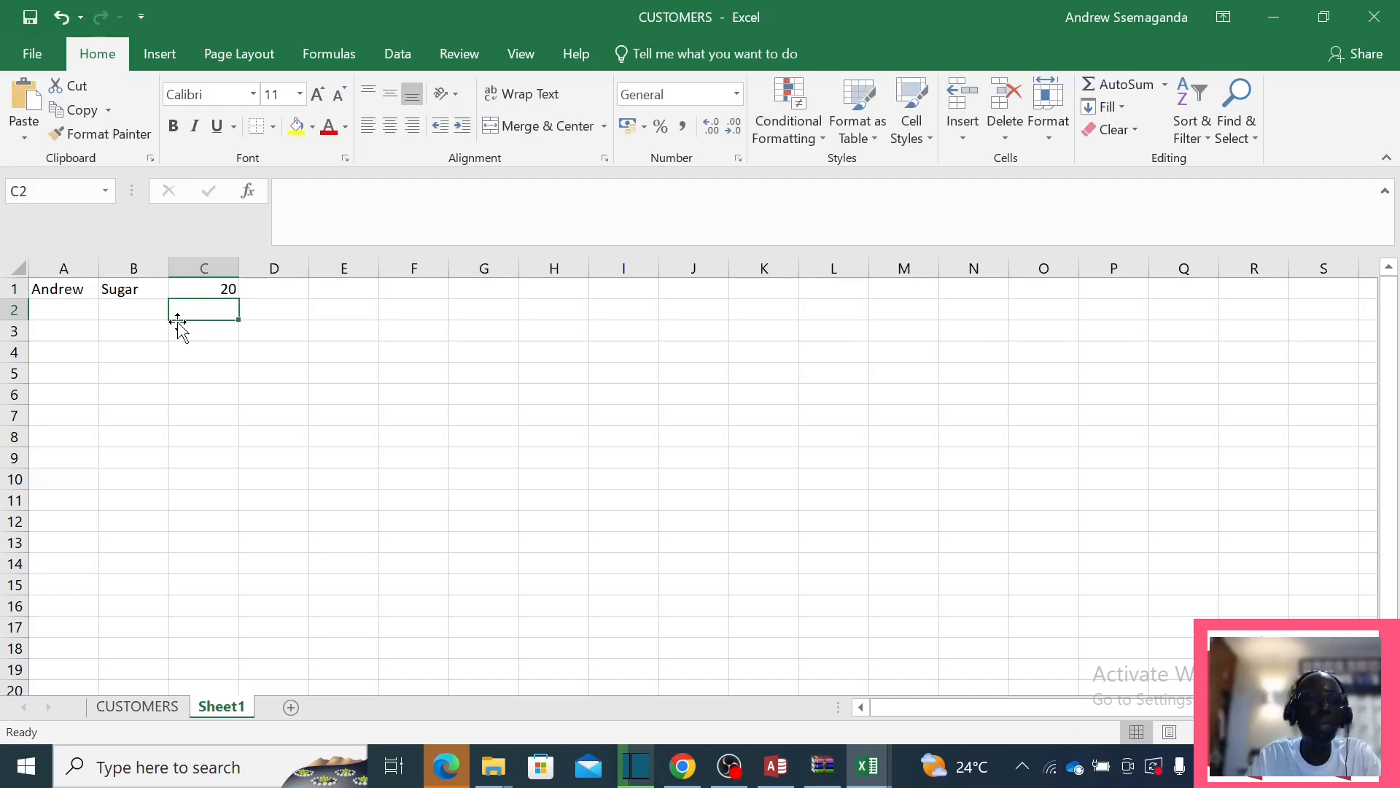
Fill row 2 with the same customer's first name in A2, Salt in B2 and 5 in C2.
key(Left)
key(Left)
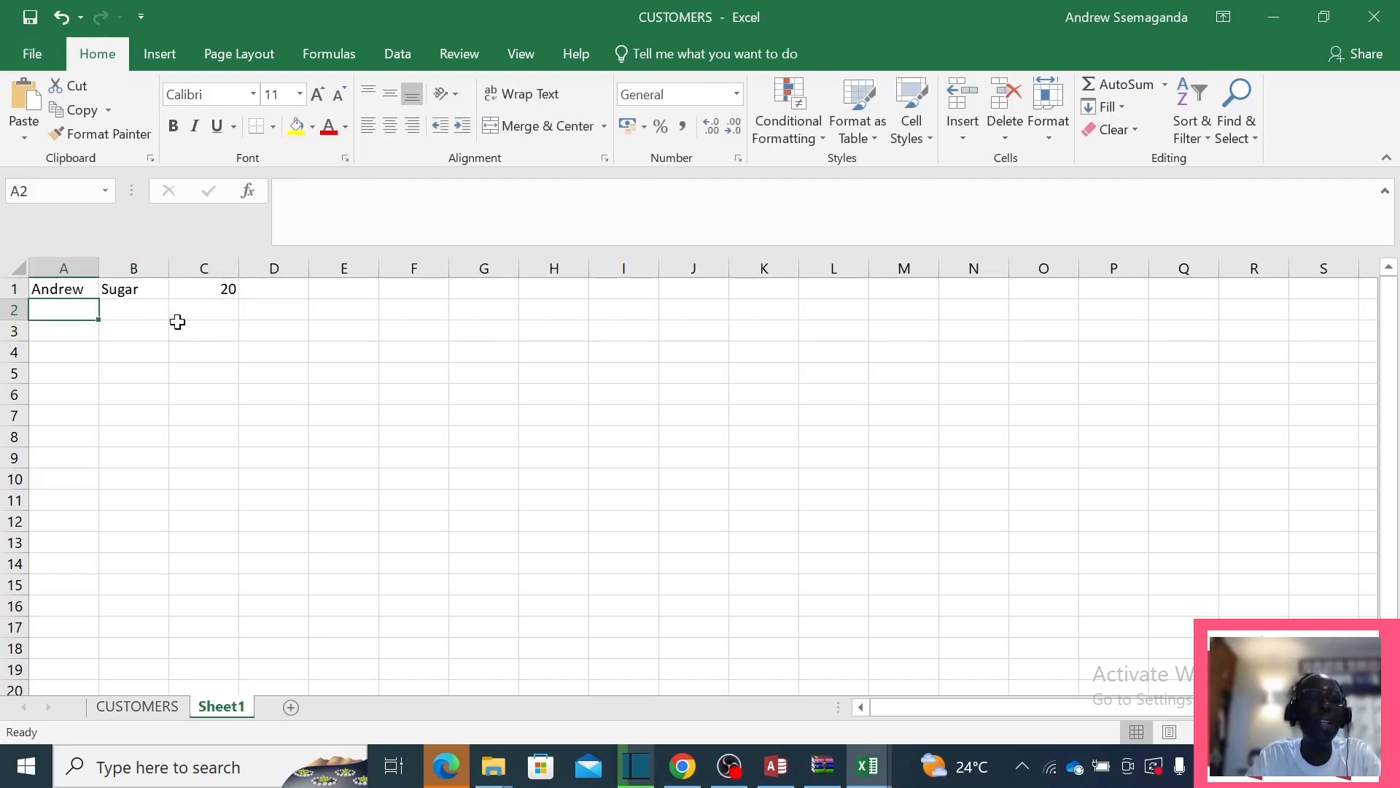
text(Andrew)
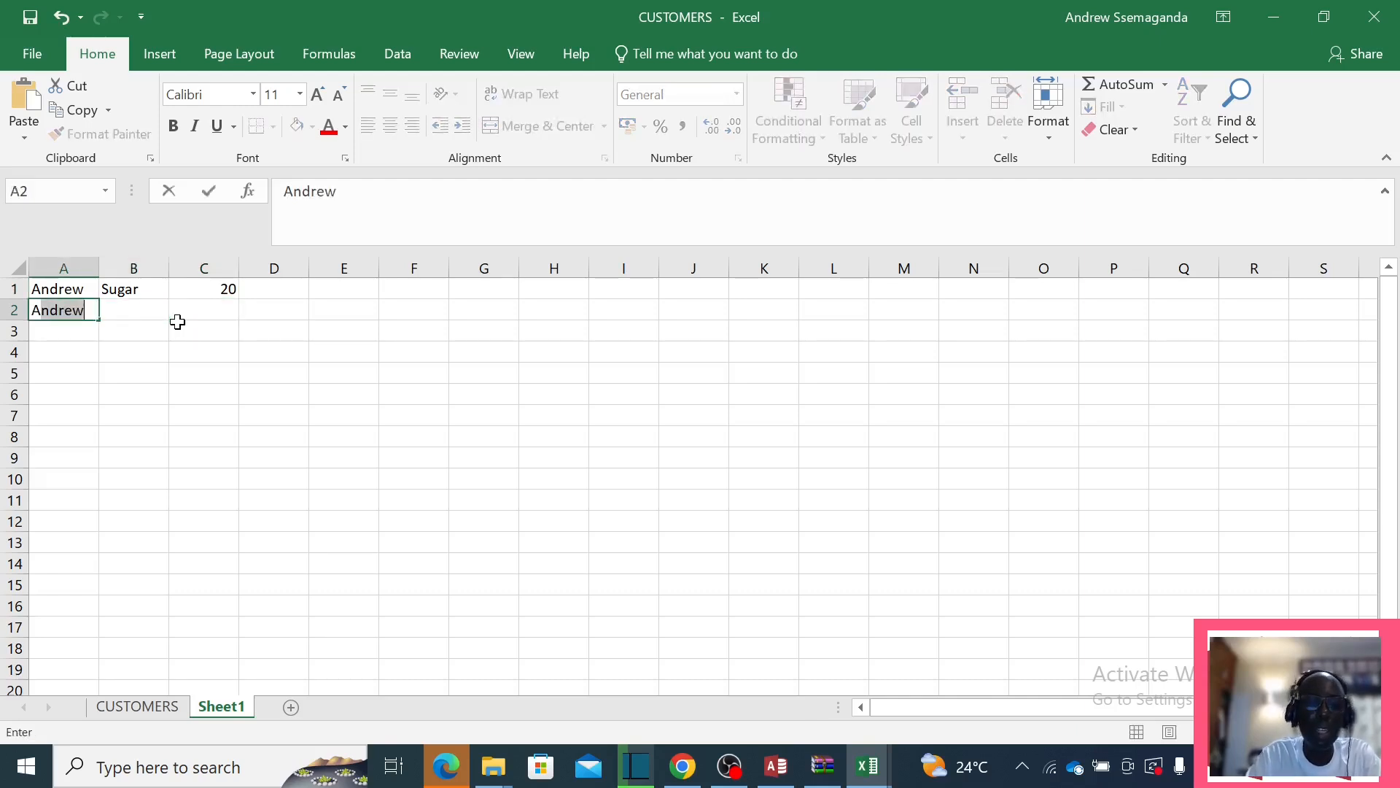
key(Tab)
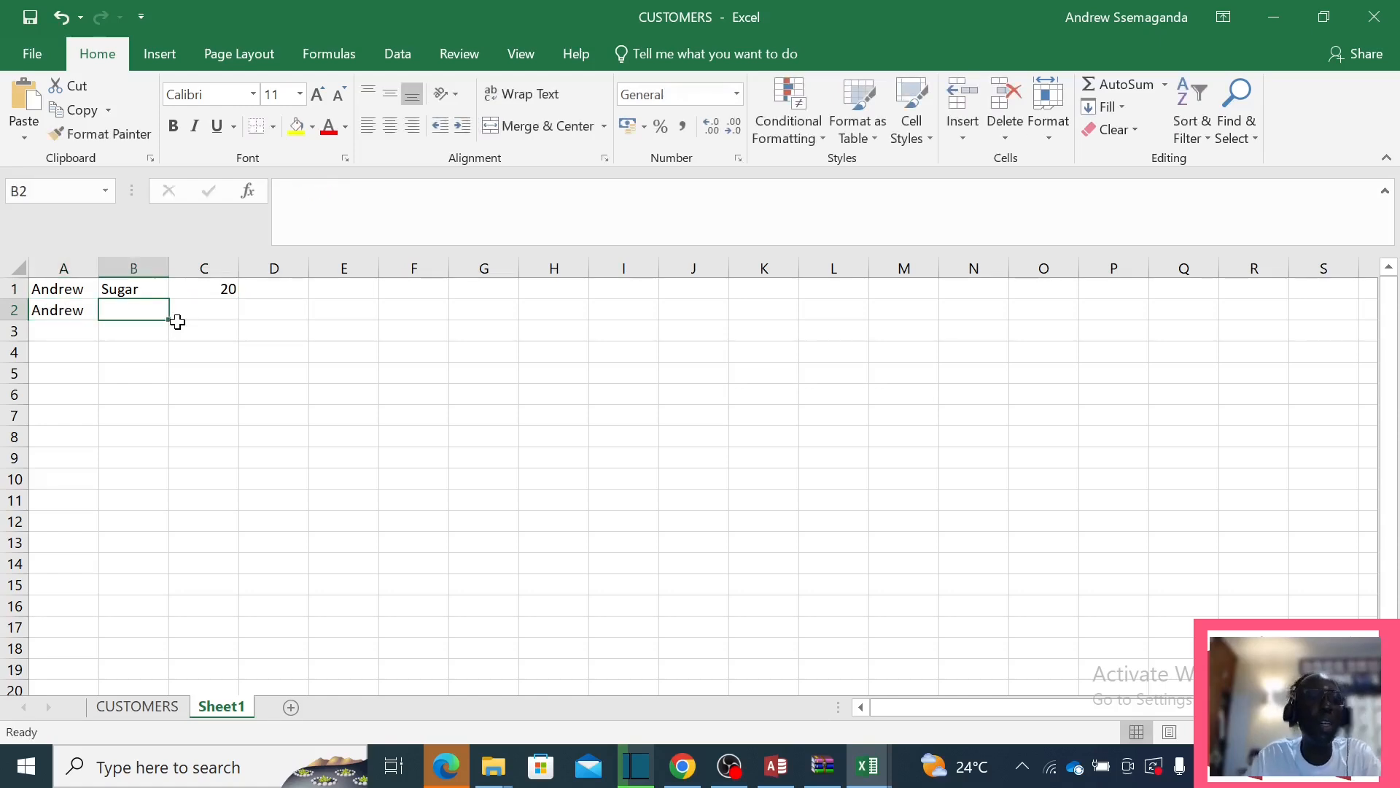
text(Salt)
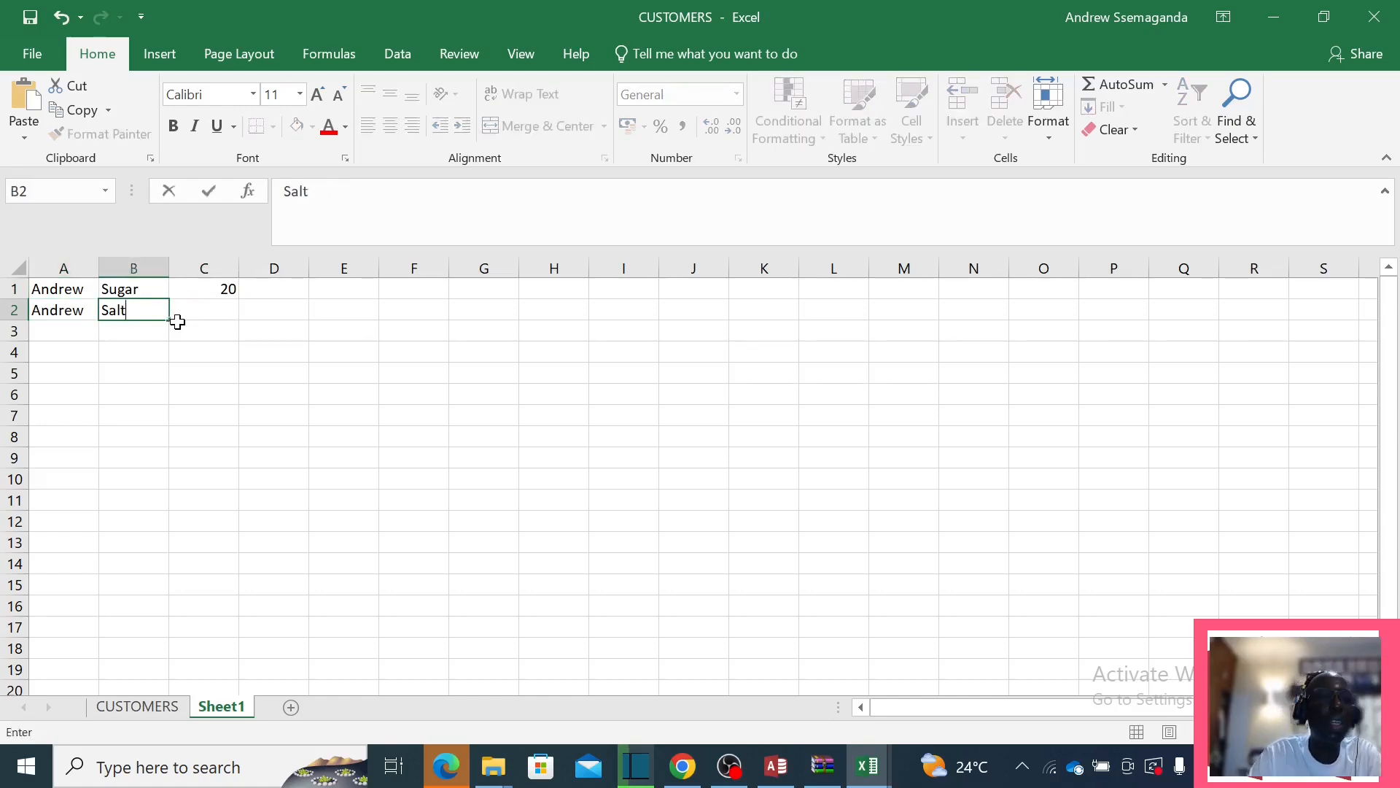
key(Return)
click(178, 318)
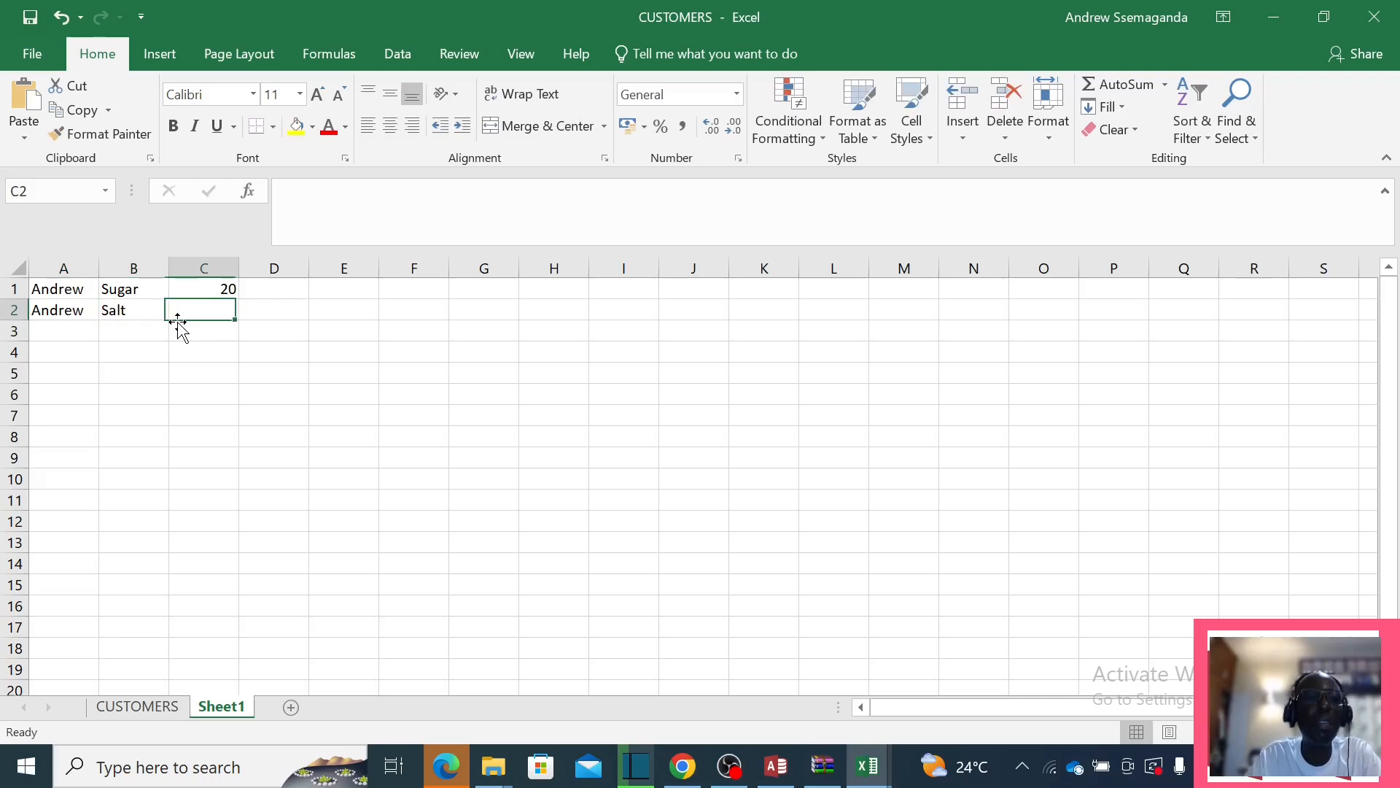
text(20)
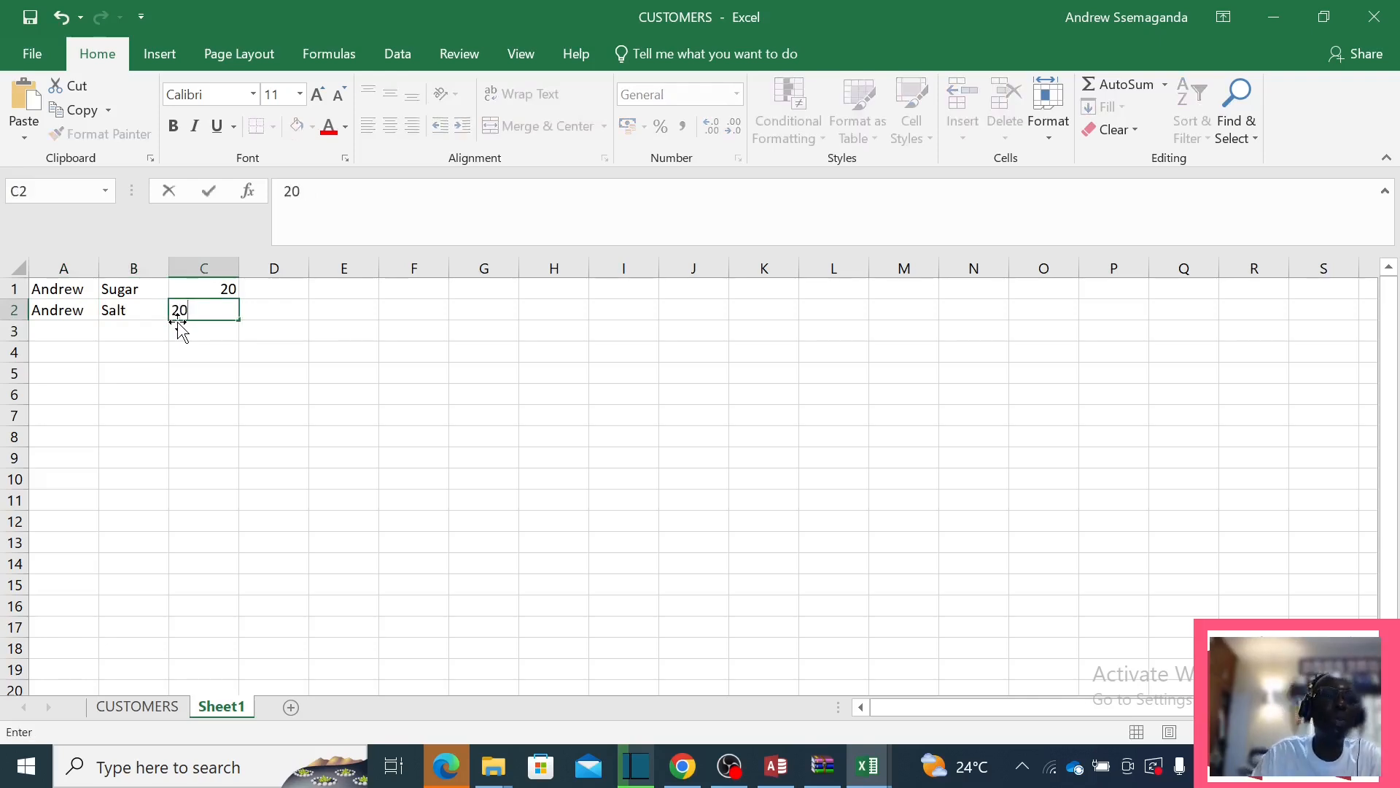
key(BackSpace)
key(BackSpace)
text(5)
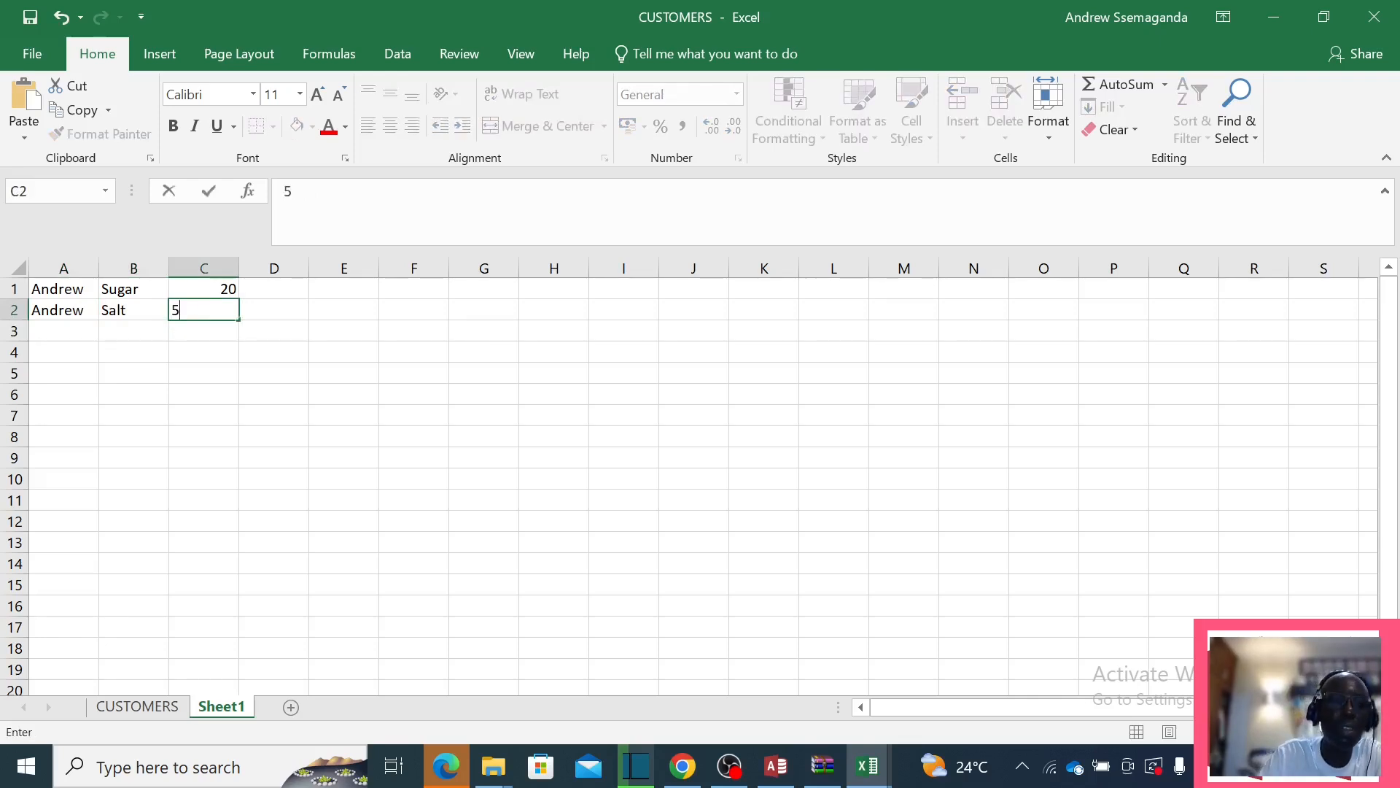
key(Return)
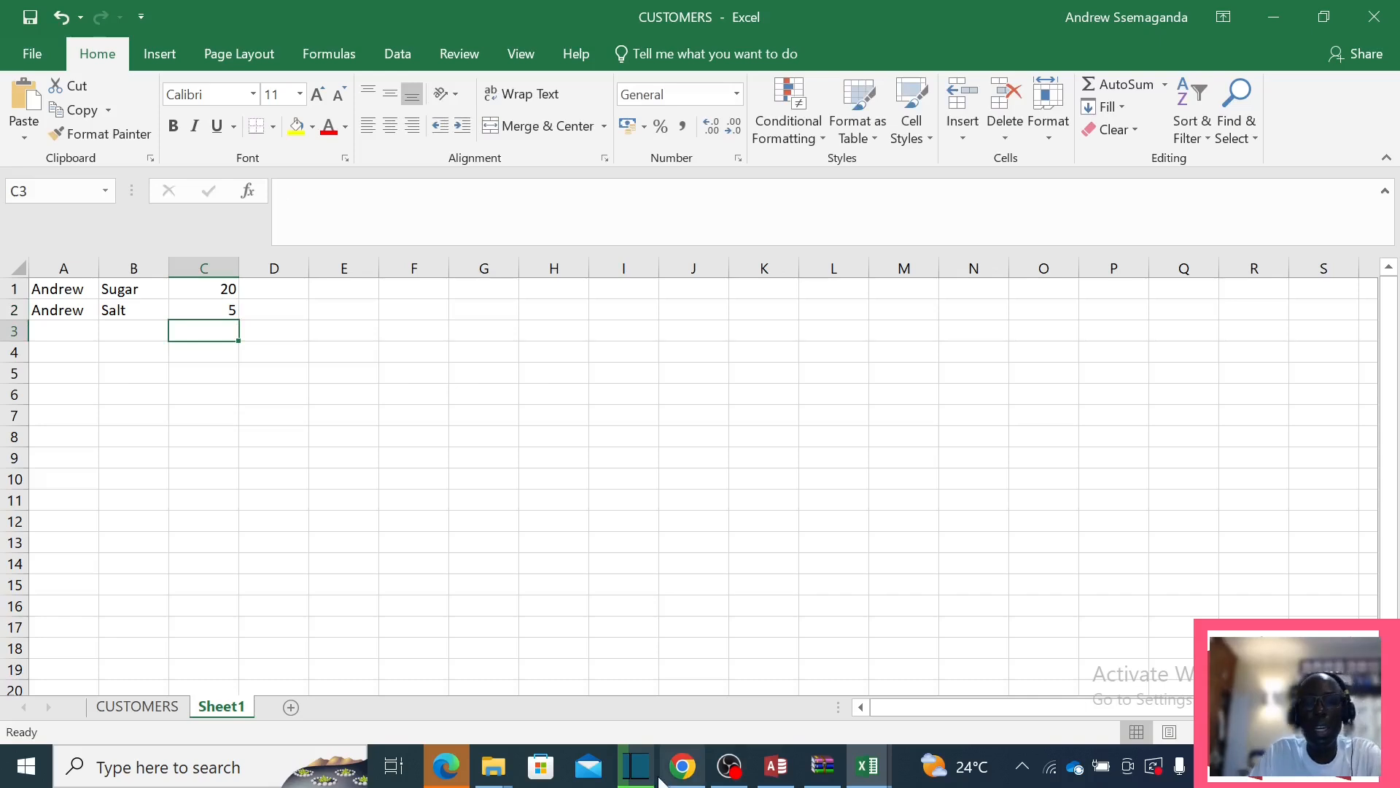
Switch back to the Order-Database in Access and look over the CustomerT and OrderT datasheets.
click(777, 767)
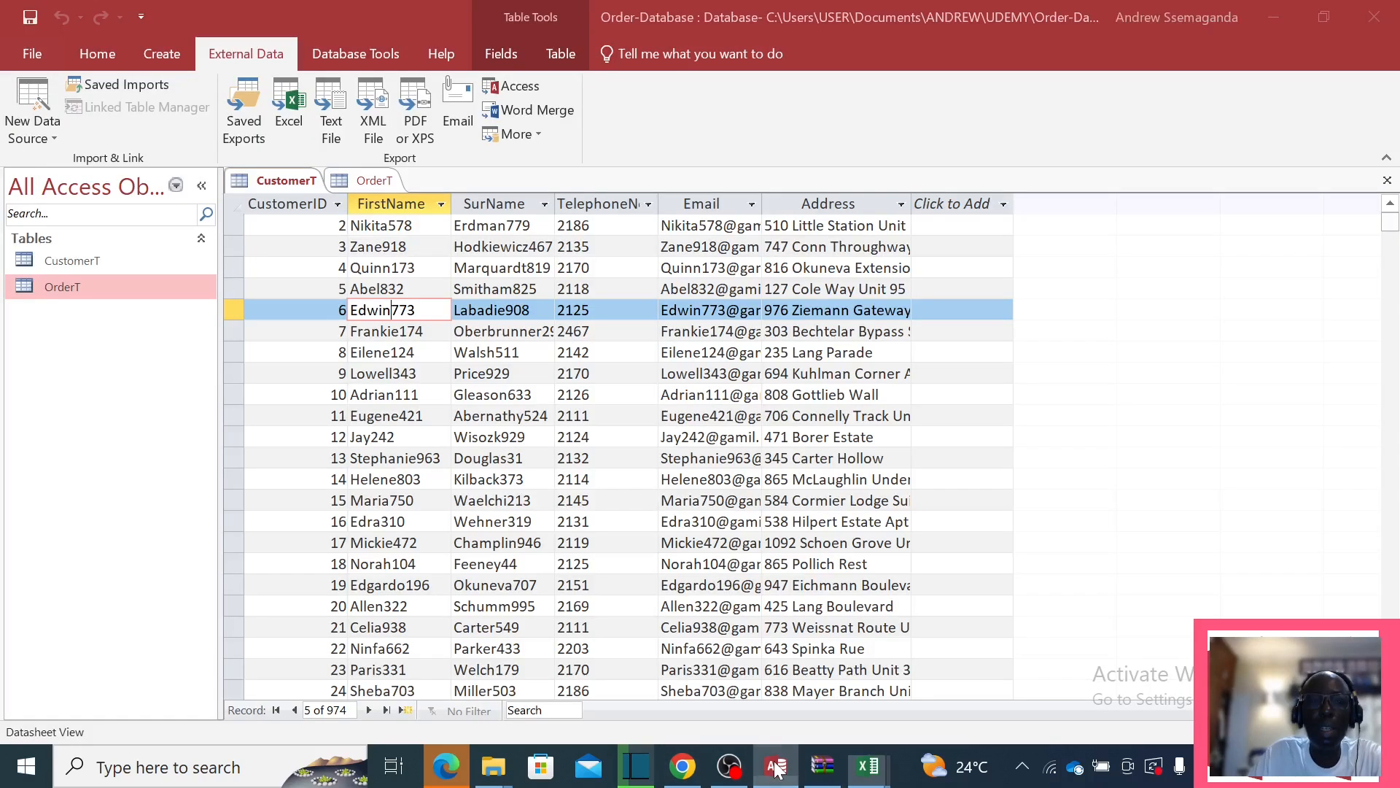
click(382, 331)
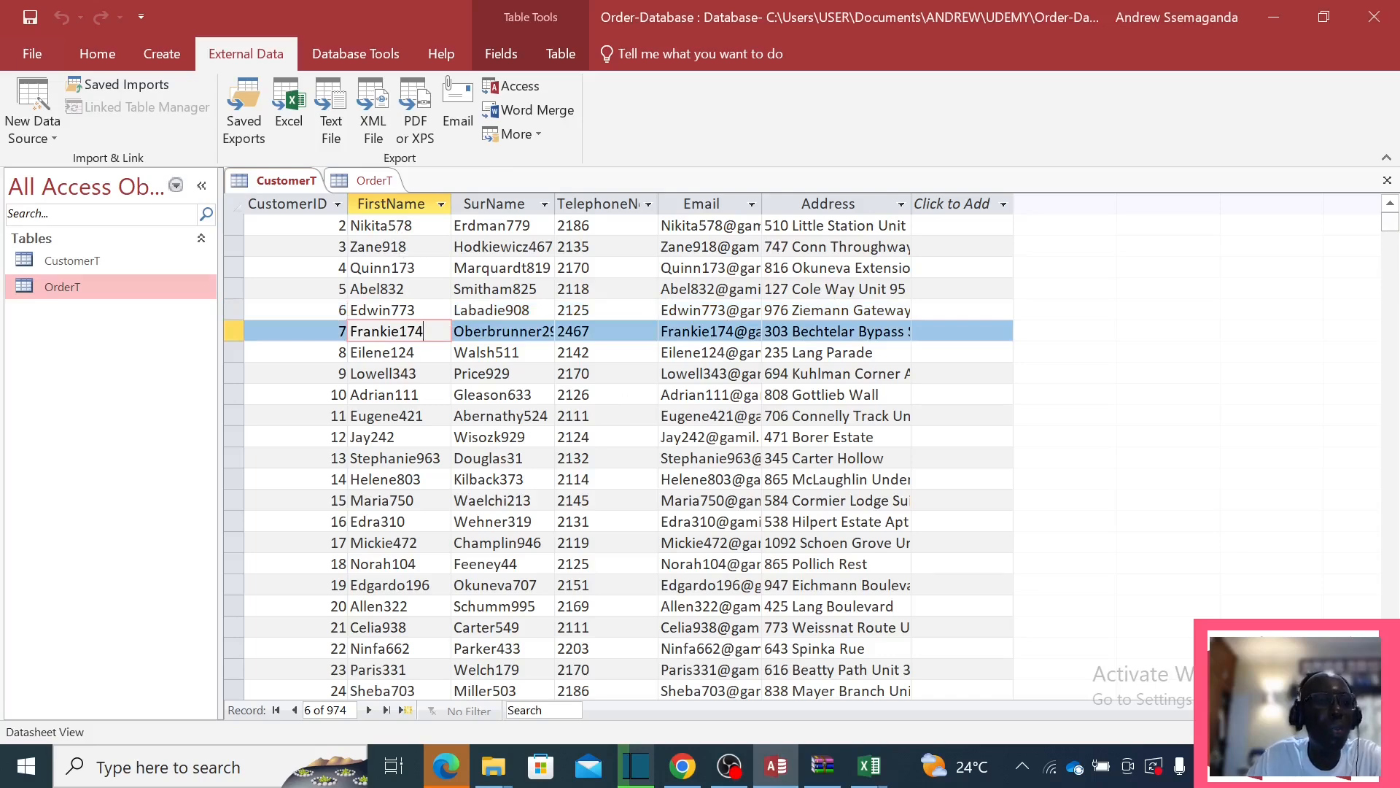
click(375, 181)
click(306, 182)
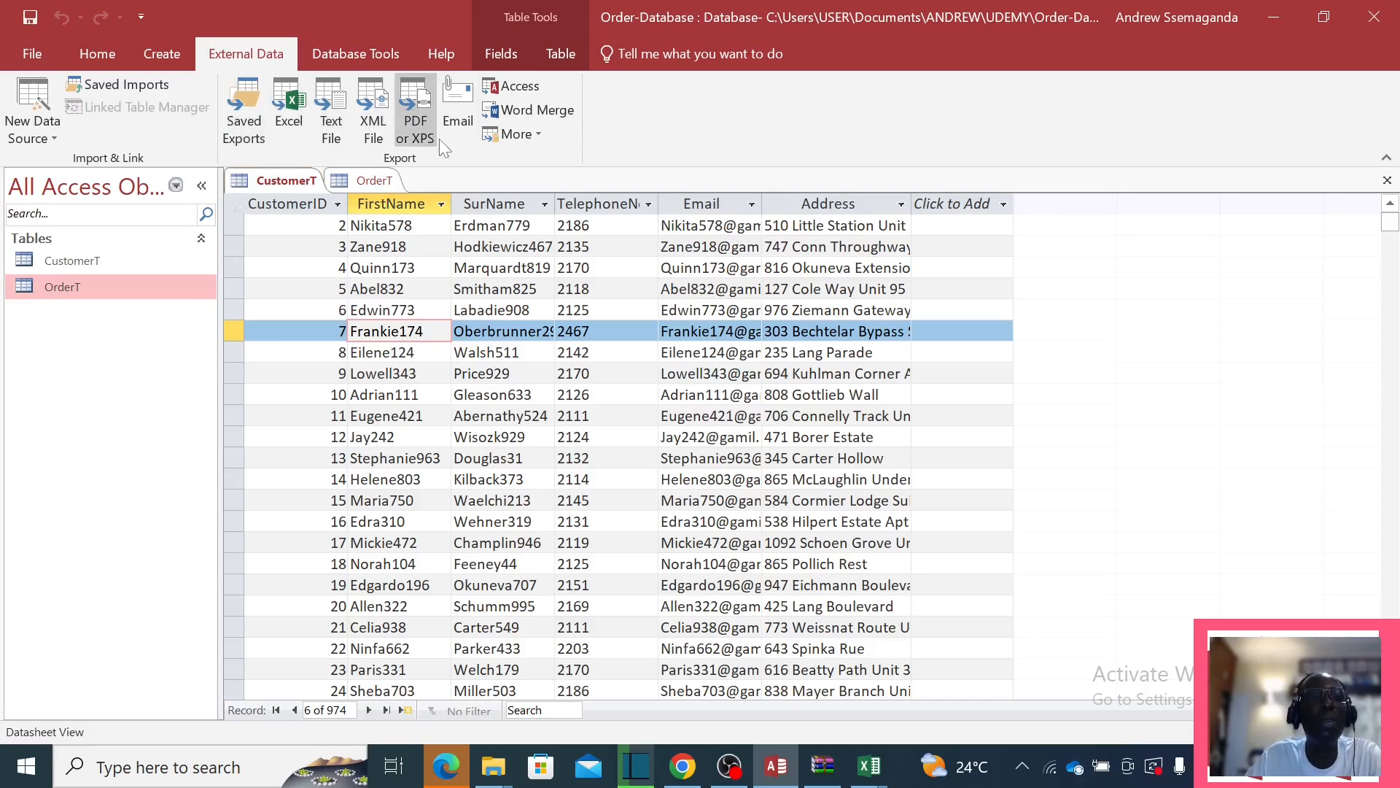
Open the database's Relationships layout and dismiss the Show Table dialog without adding any tables.
click(111, 58)
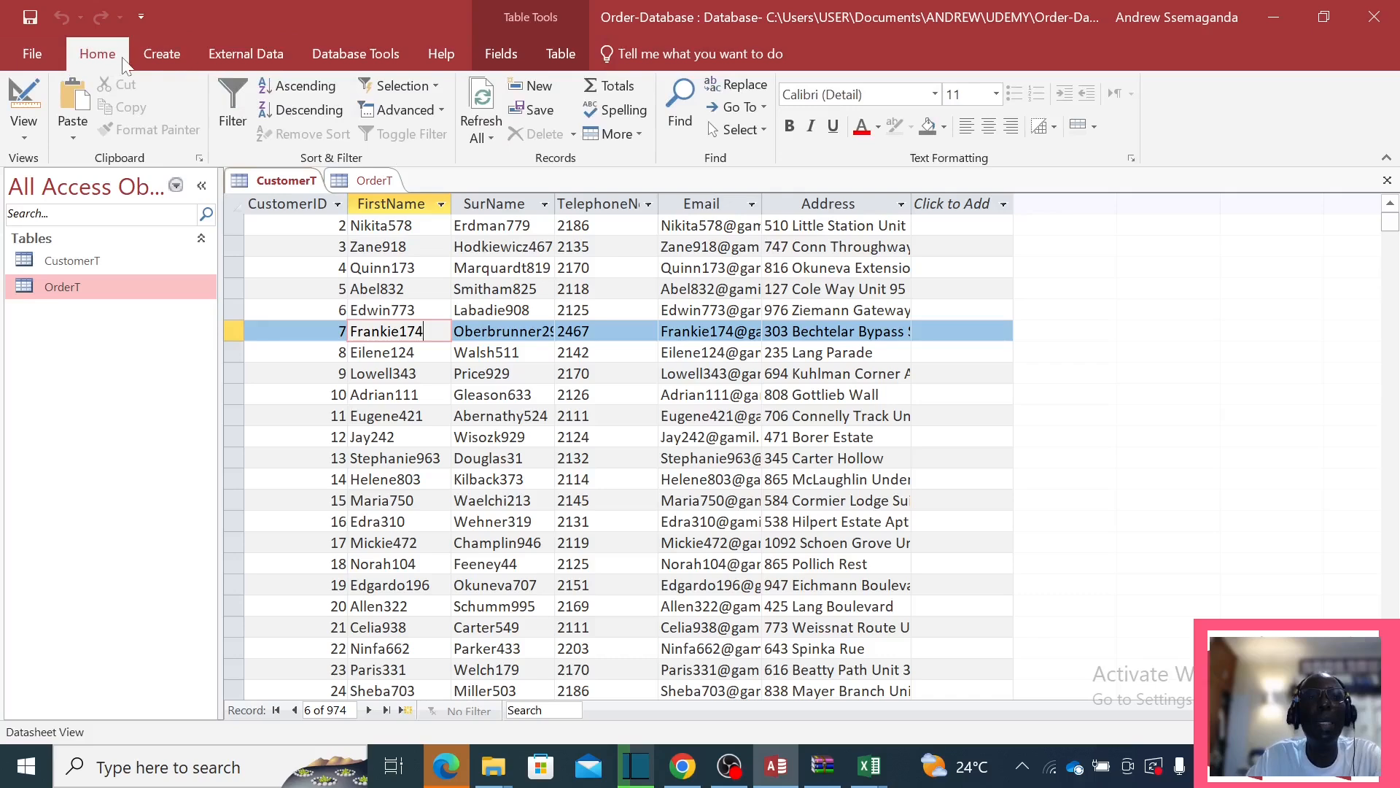
click(170, 56)
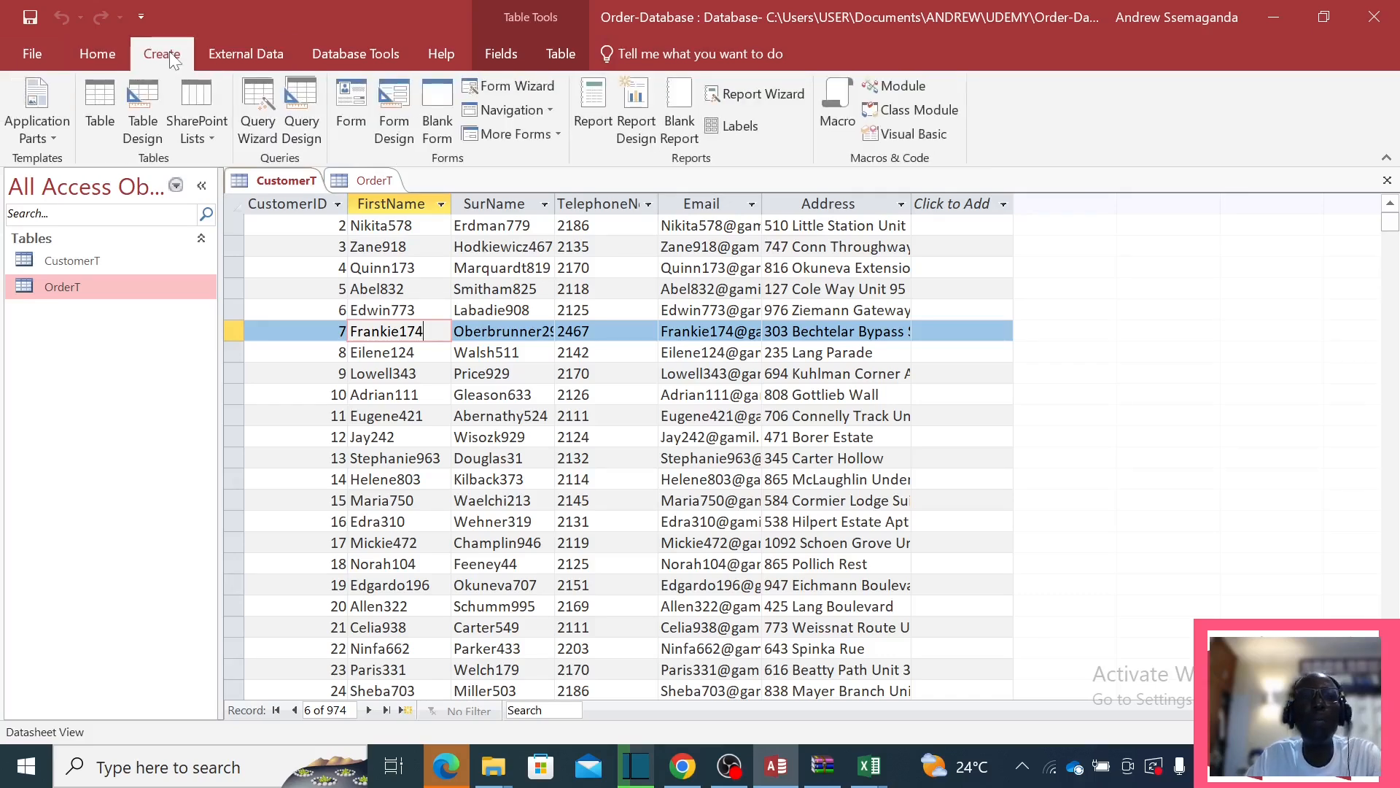
click(350, 61)
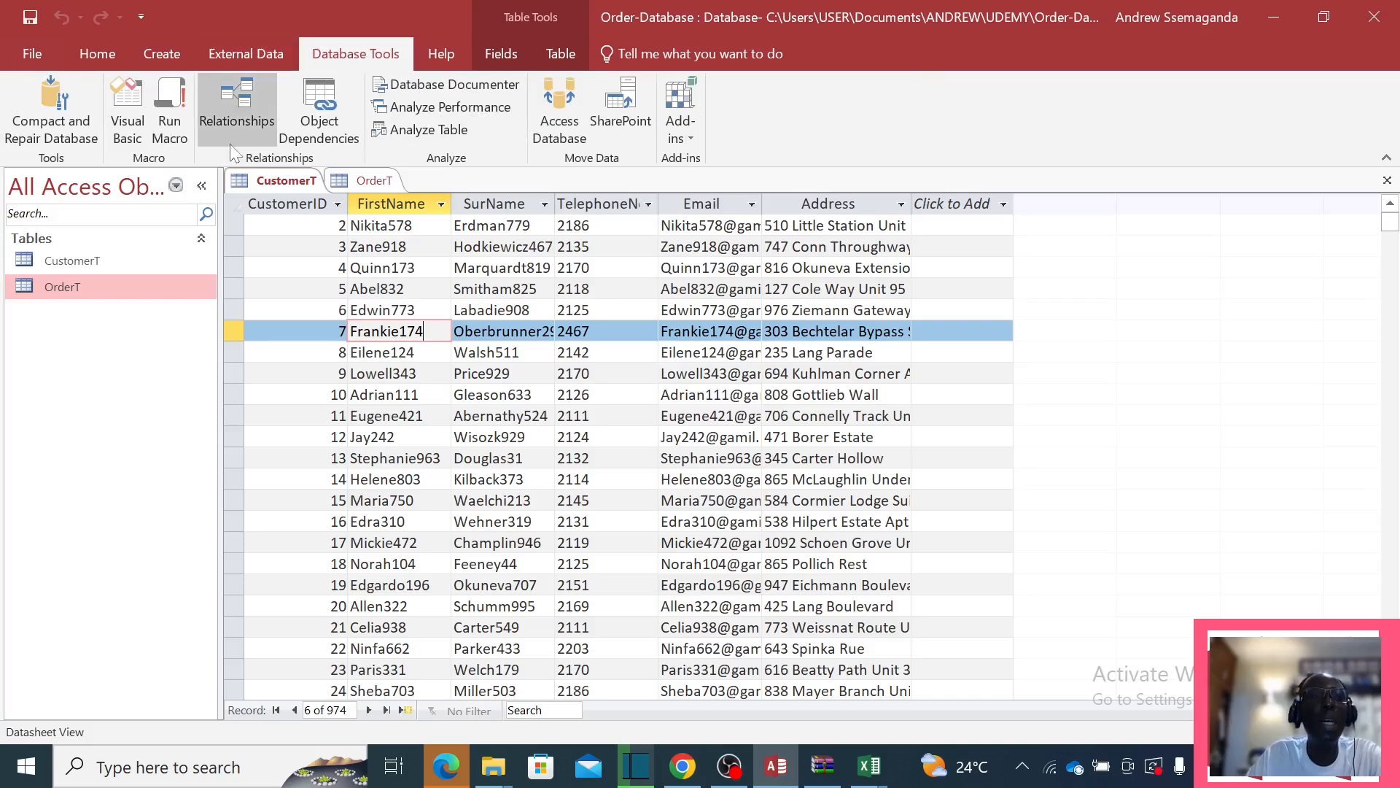
click(236, 106)
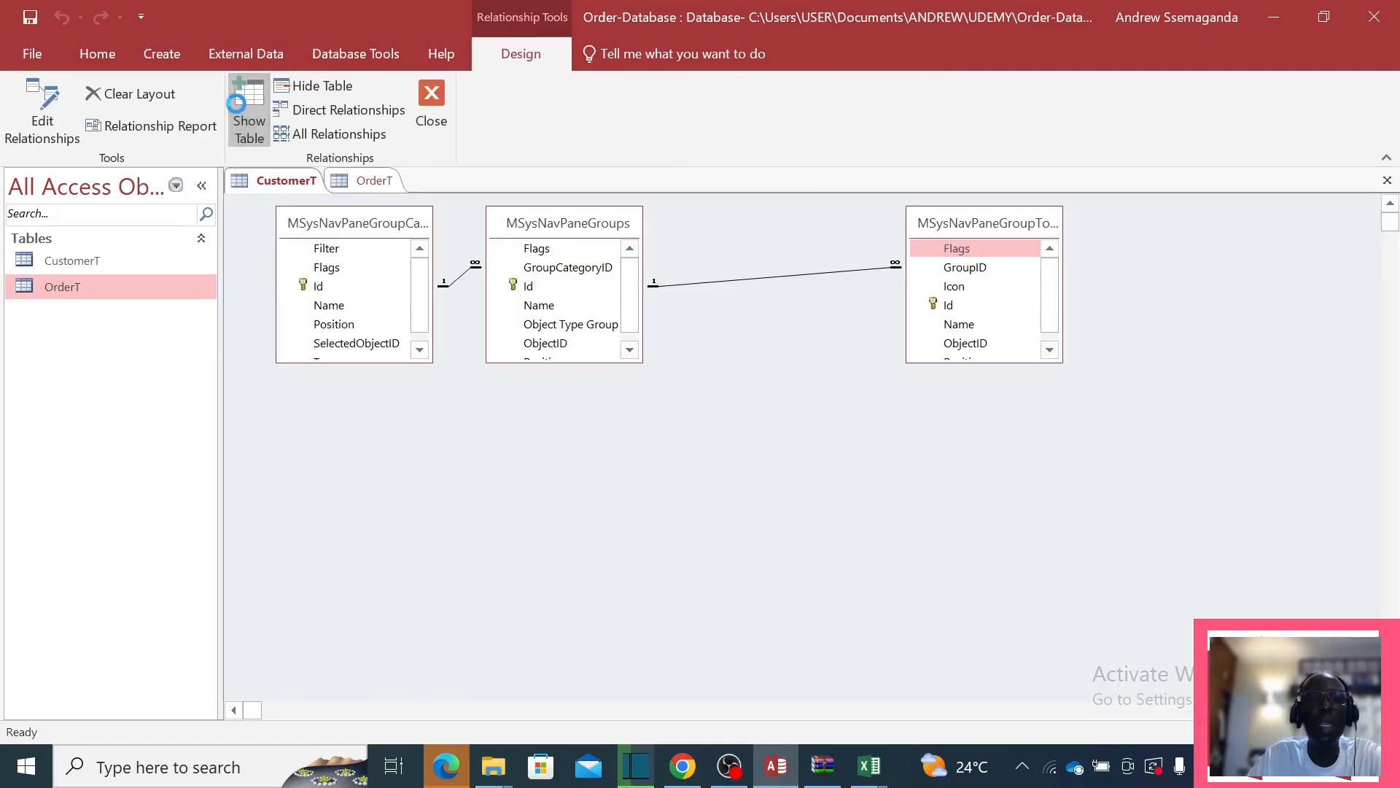
click(238, 109)
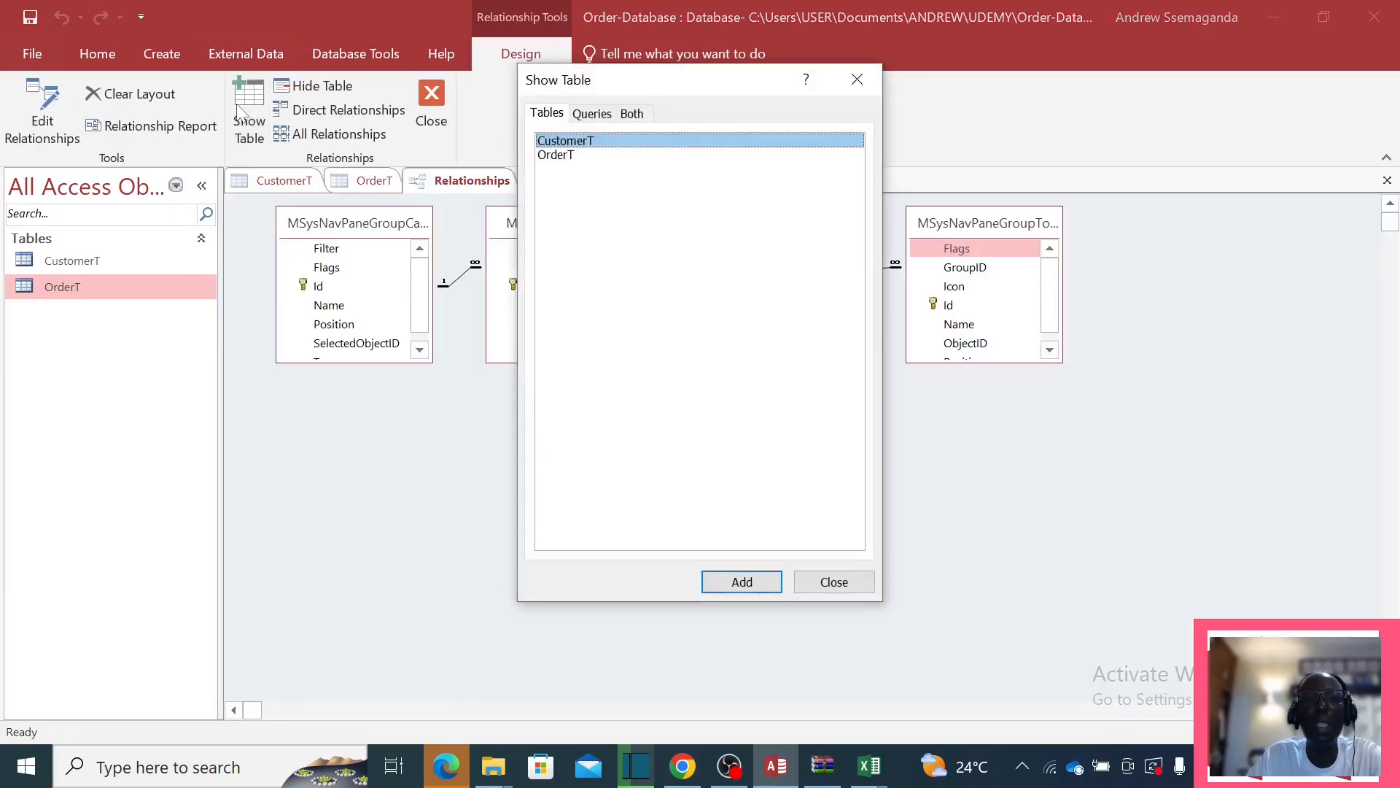
click(857, 80)
Hide the three MSysNavPane system tables from the Relationships layout.
right_click(590, 227)
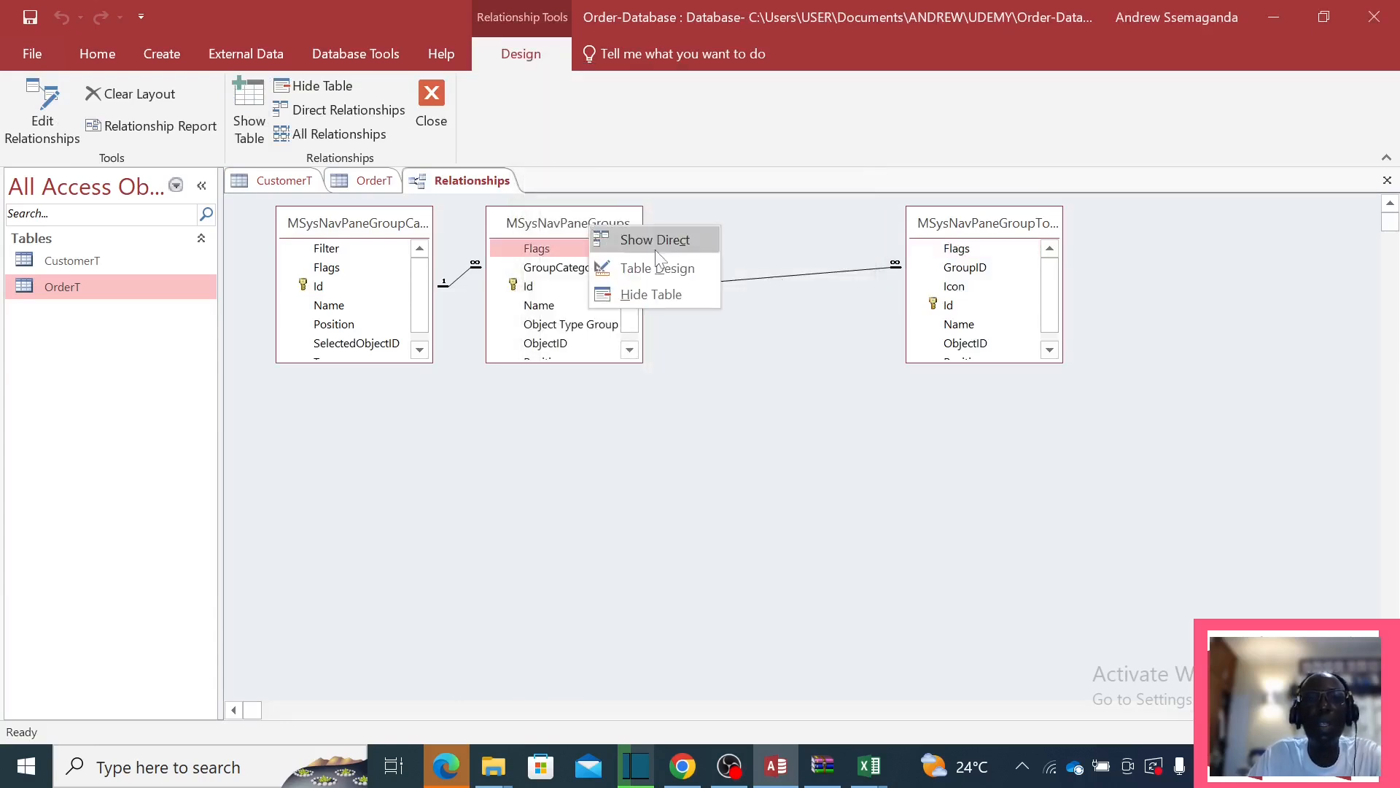
click(646, 293)
right_click(985, 225)
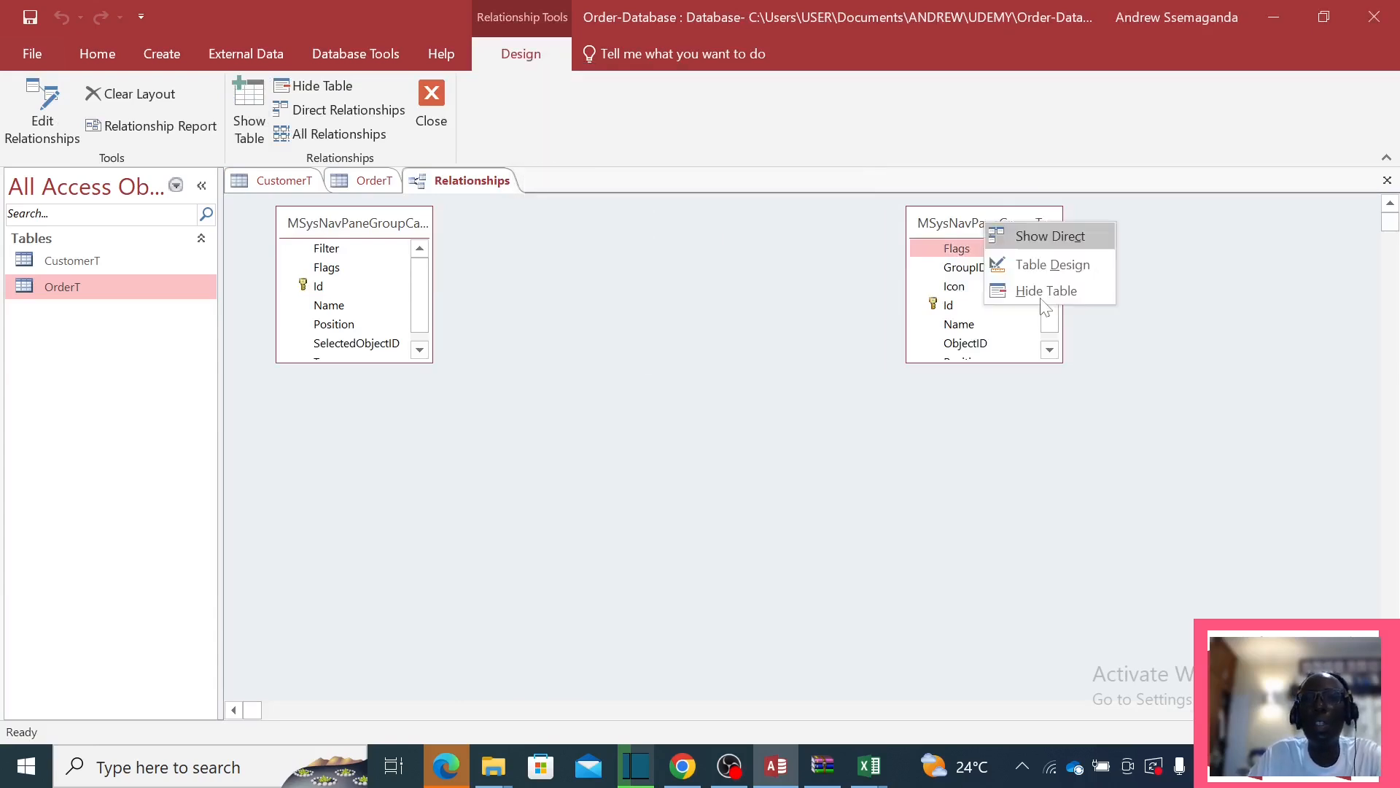
click(1039, 293)
right_click(369, 231)
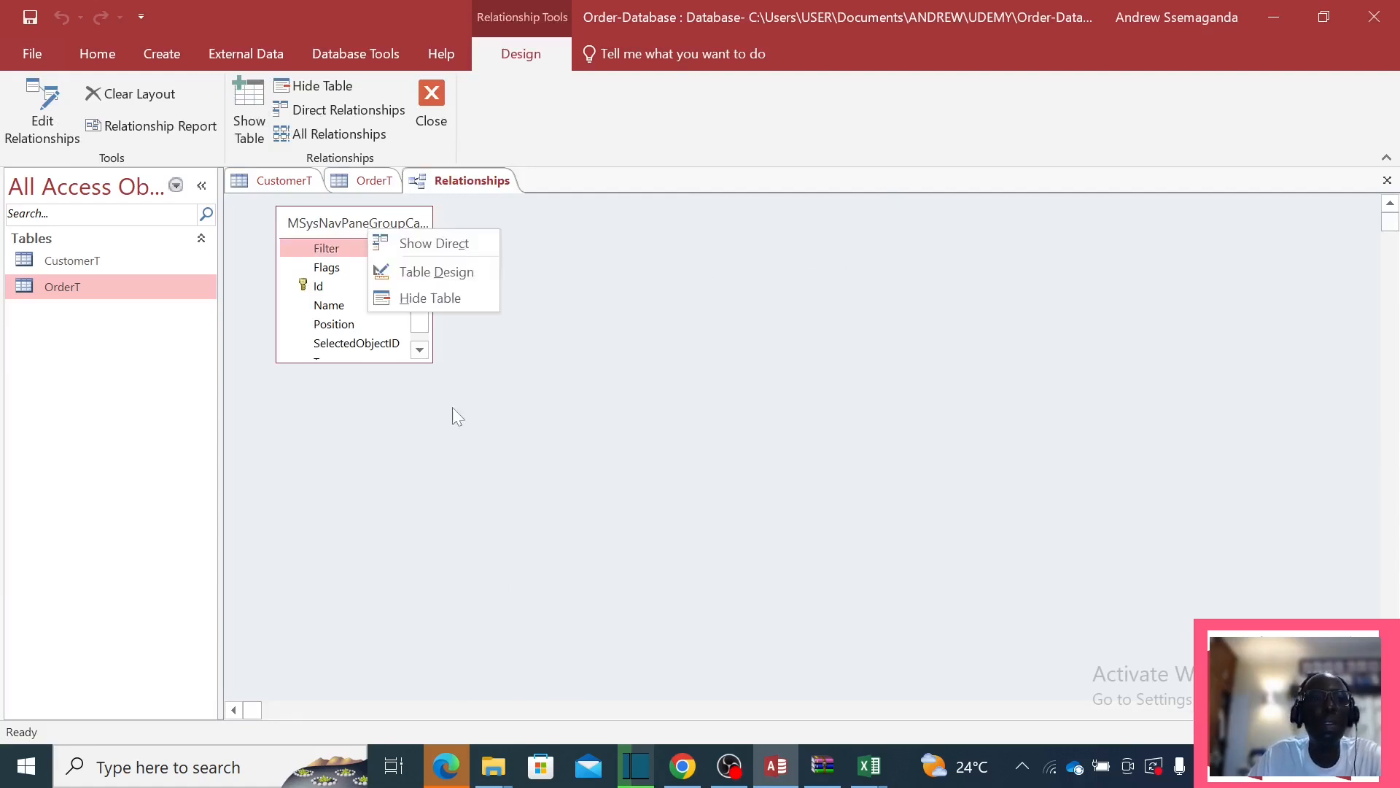
click(432, 299)
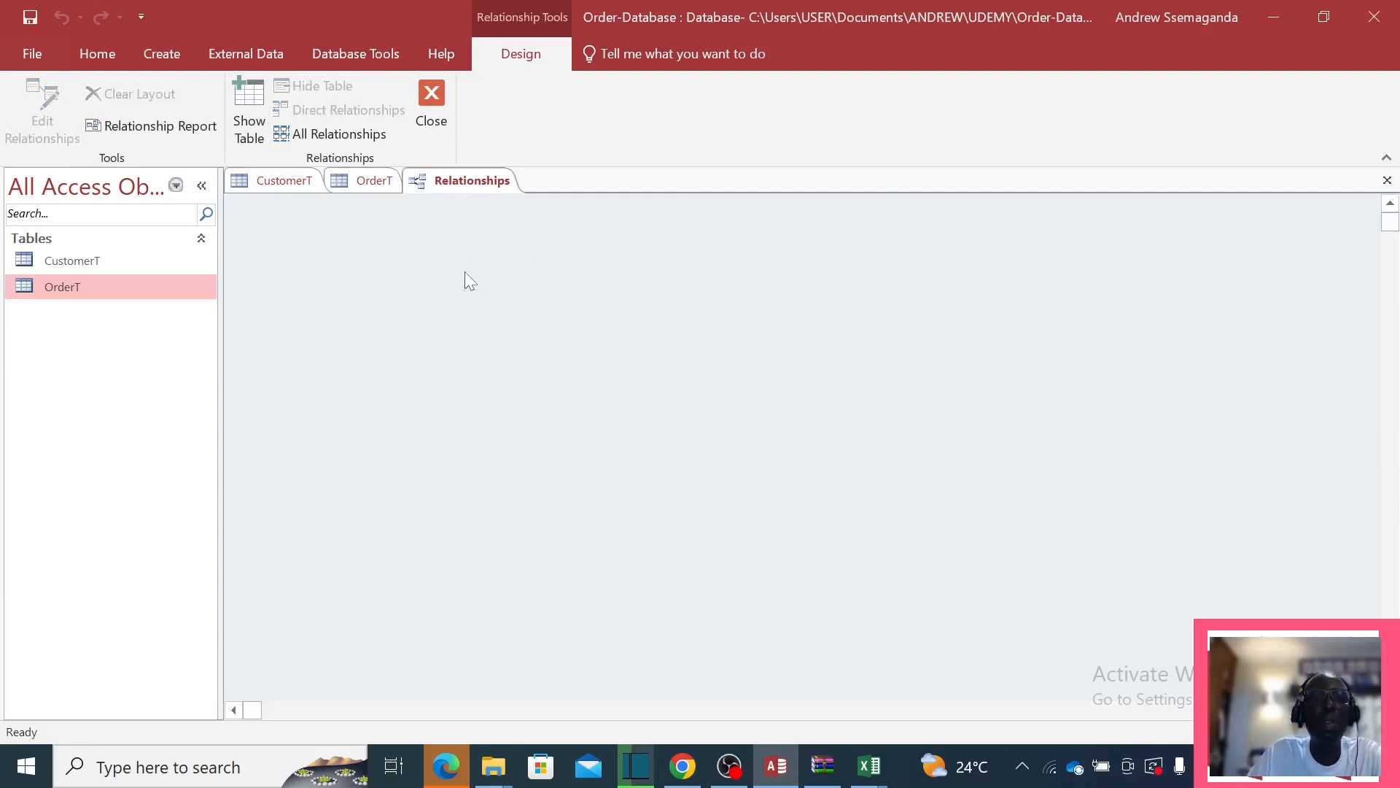
Add the CustomerT and OrderT tables to the Relationships layout.
click(457, 186)
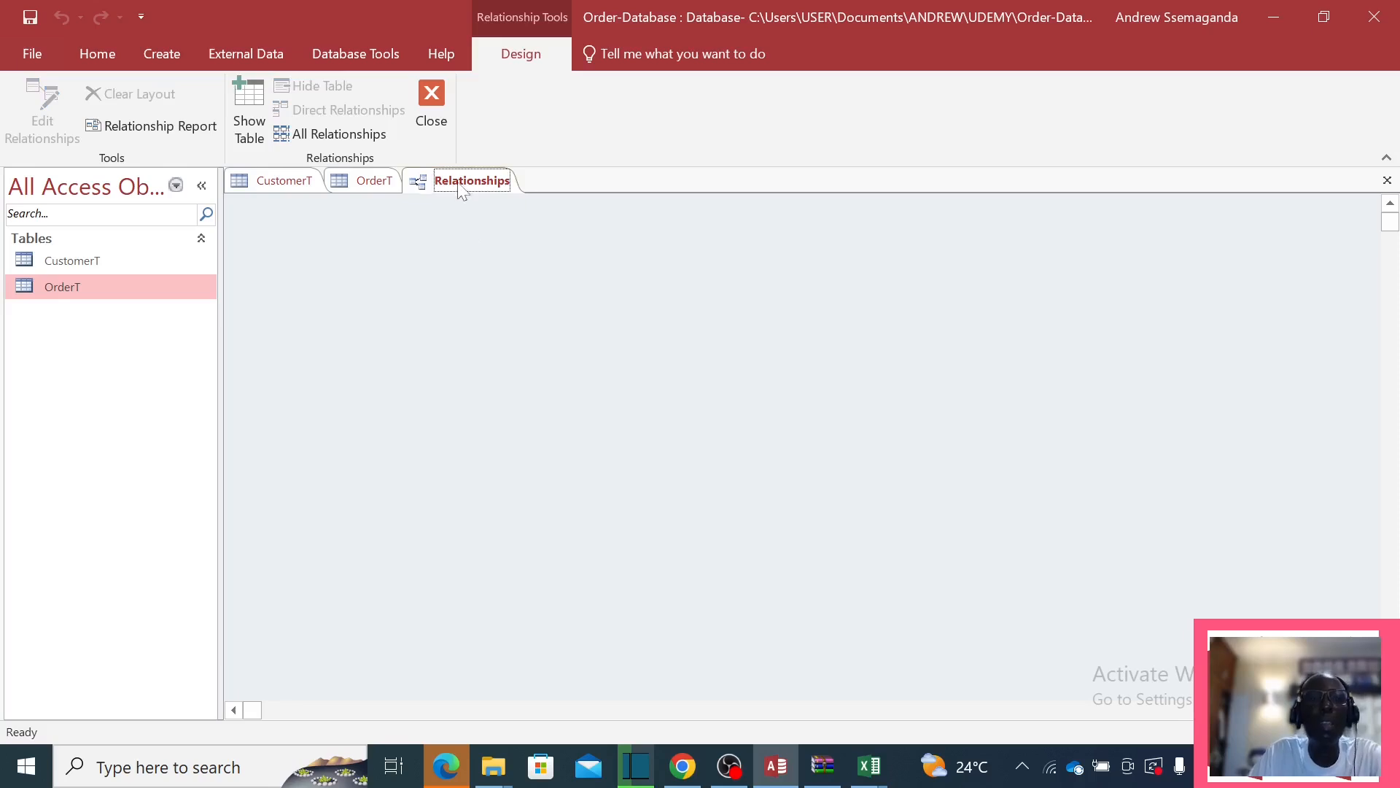
right_click(466, 267)
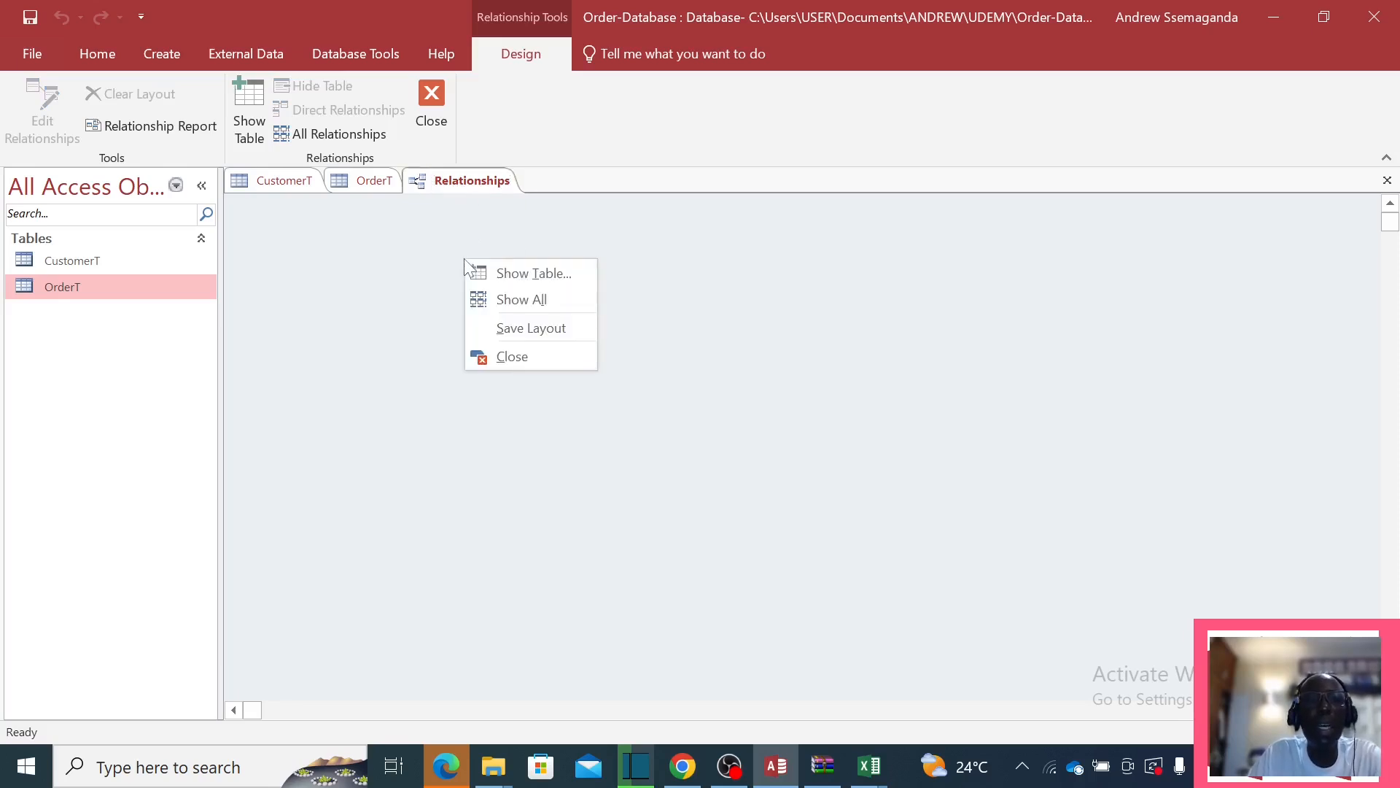
click(556, 276)
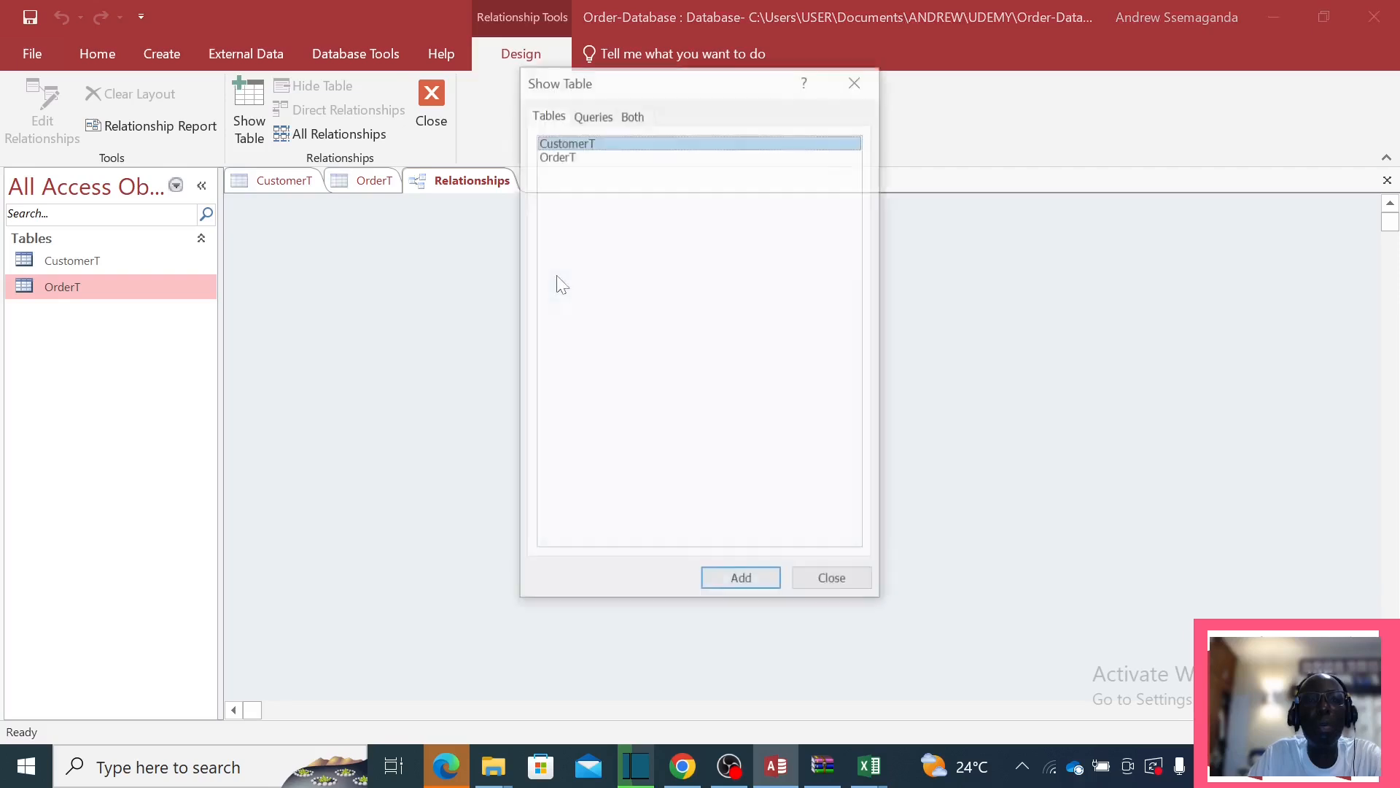
click(750, 580)
click(584, 155)
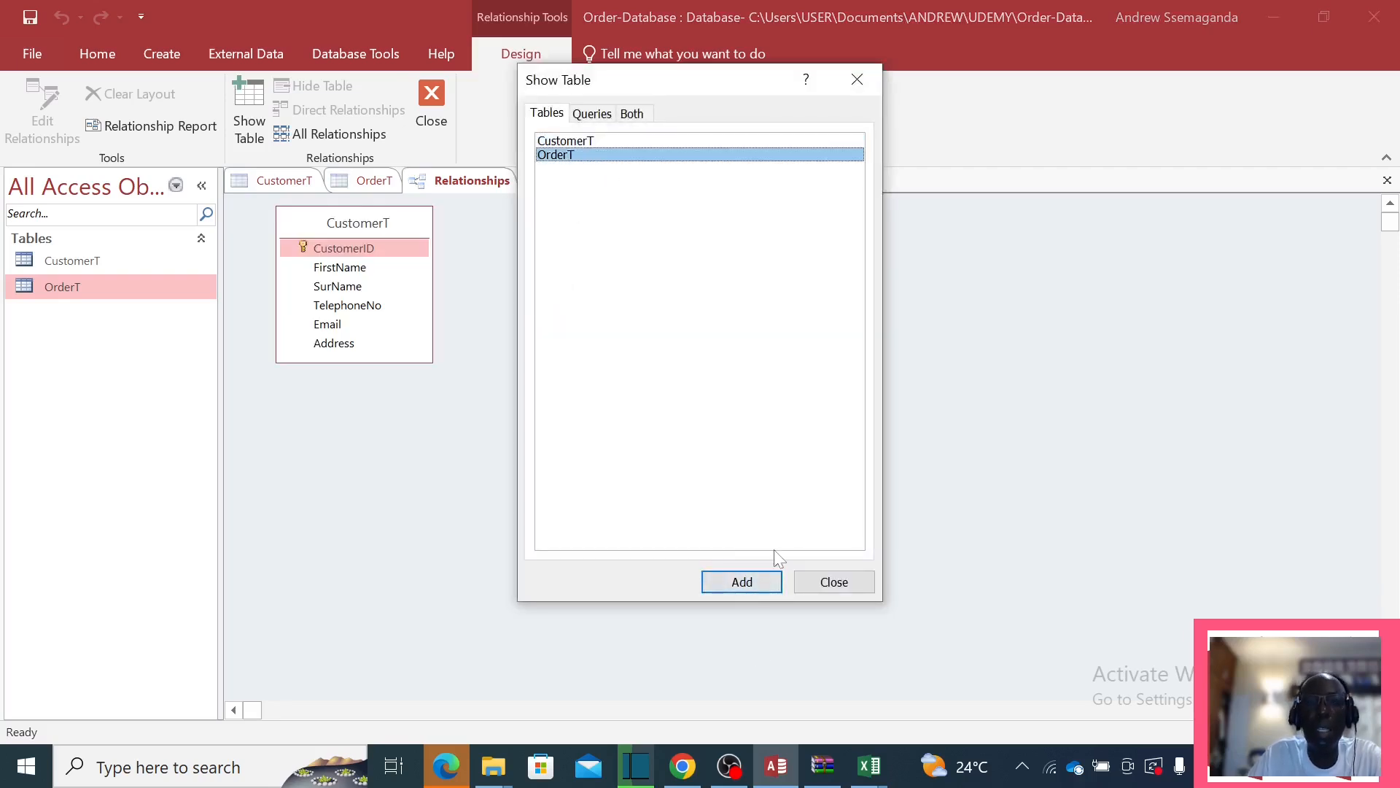
click(753, 585)
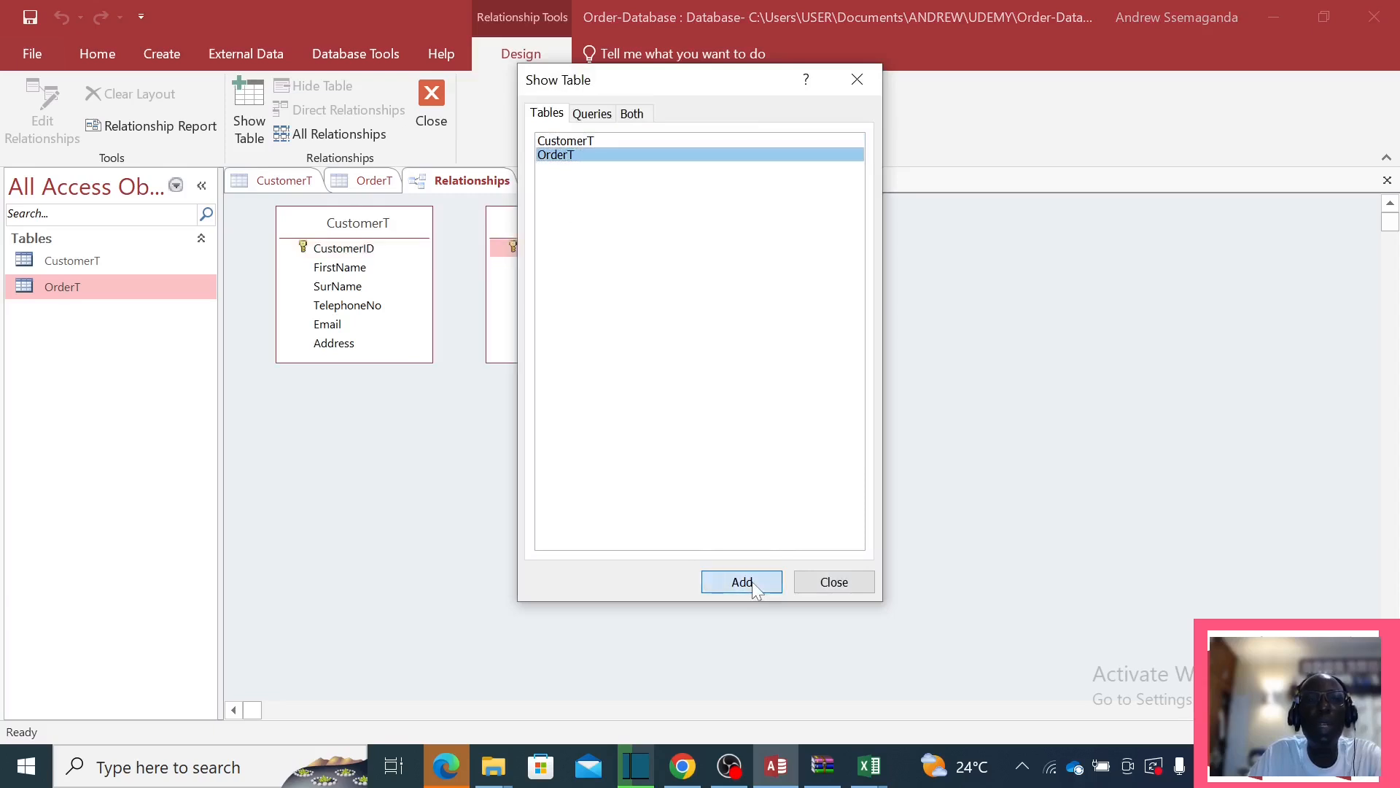
click(844, 582)
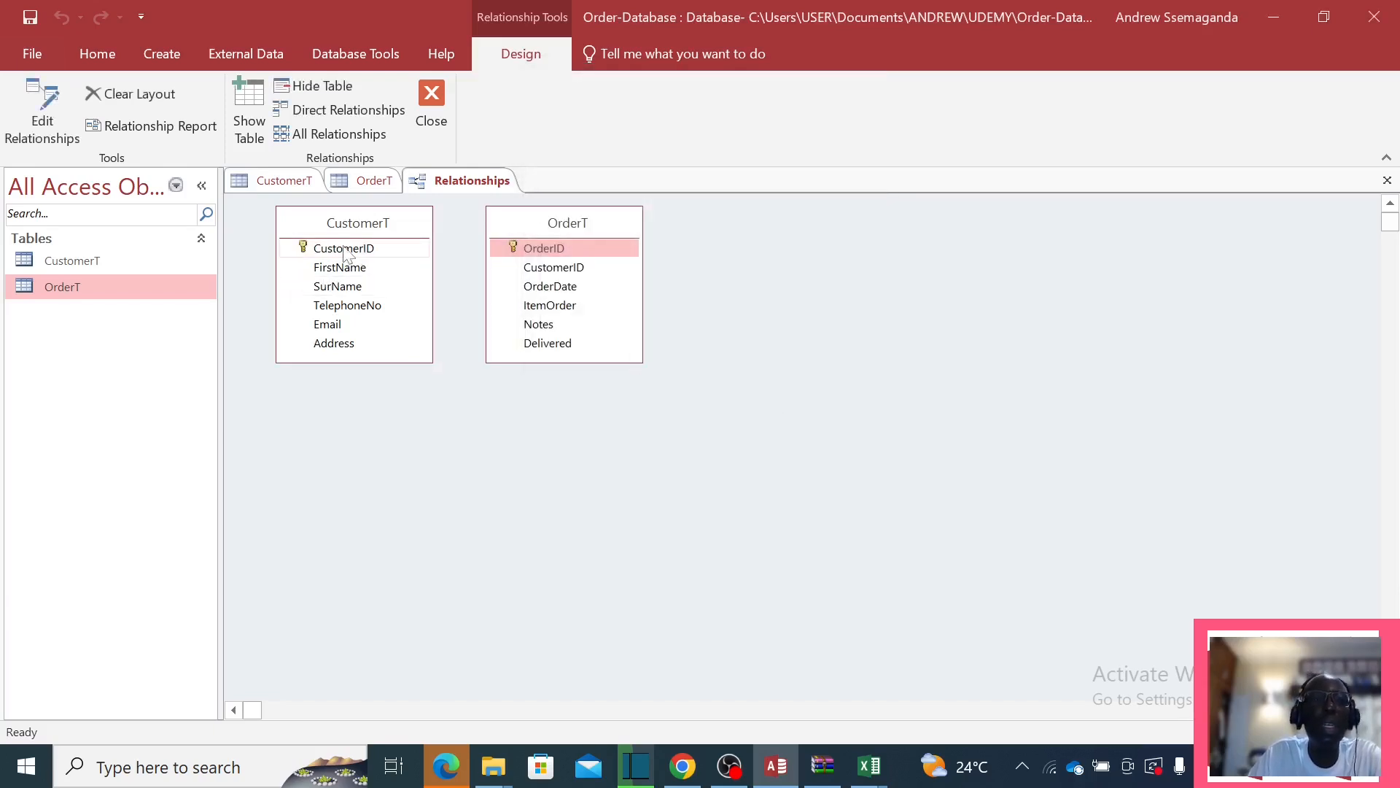
Create a one-to-many relationship from CustomerID in CustomerT to CustomerID in OrderT, without enforcing referential integrity.
drag(344, 253, 554, 276)
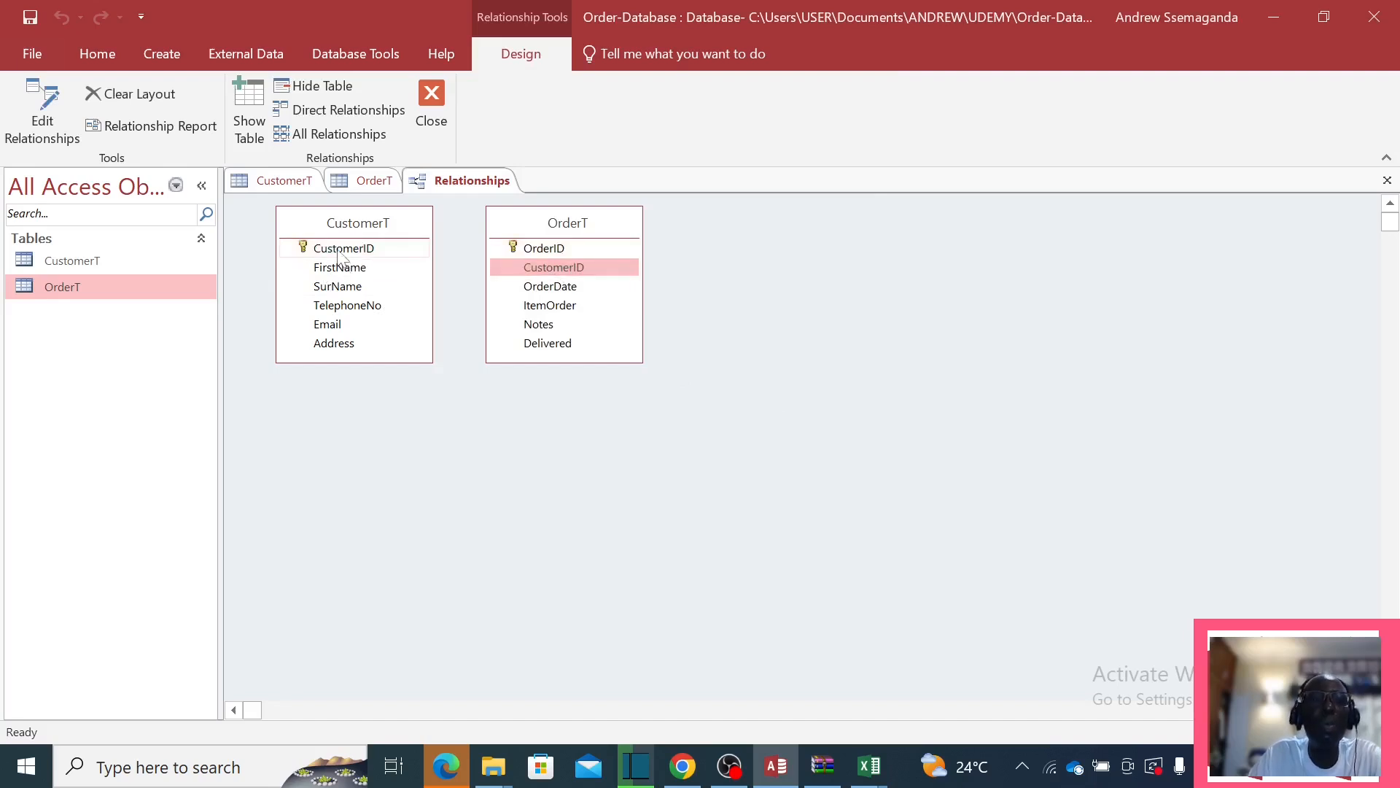
click(339, 252)
click(575, 271)
click(371, 251)
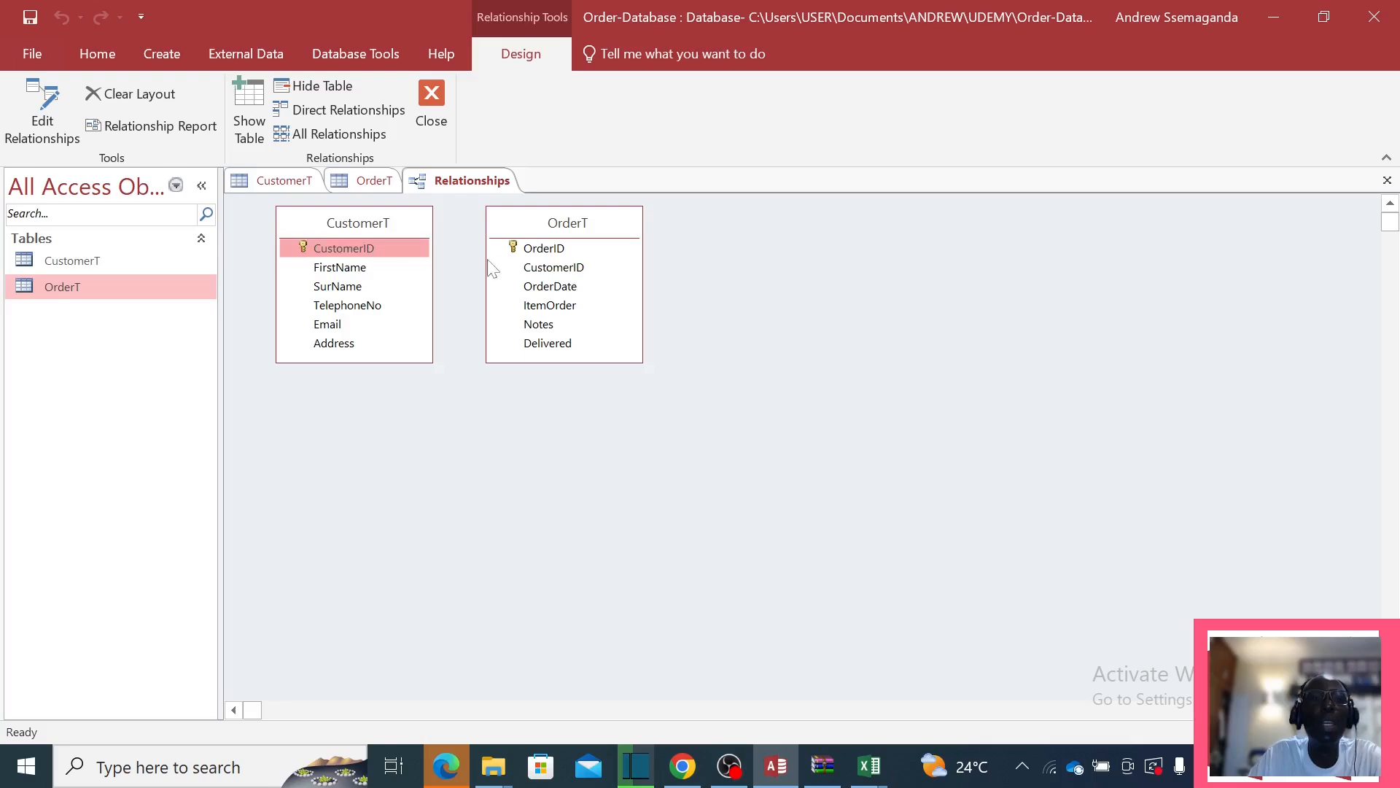
click(565, 269)
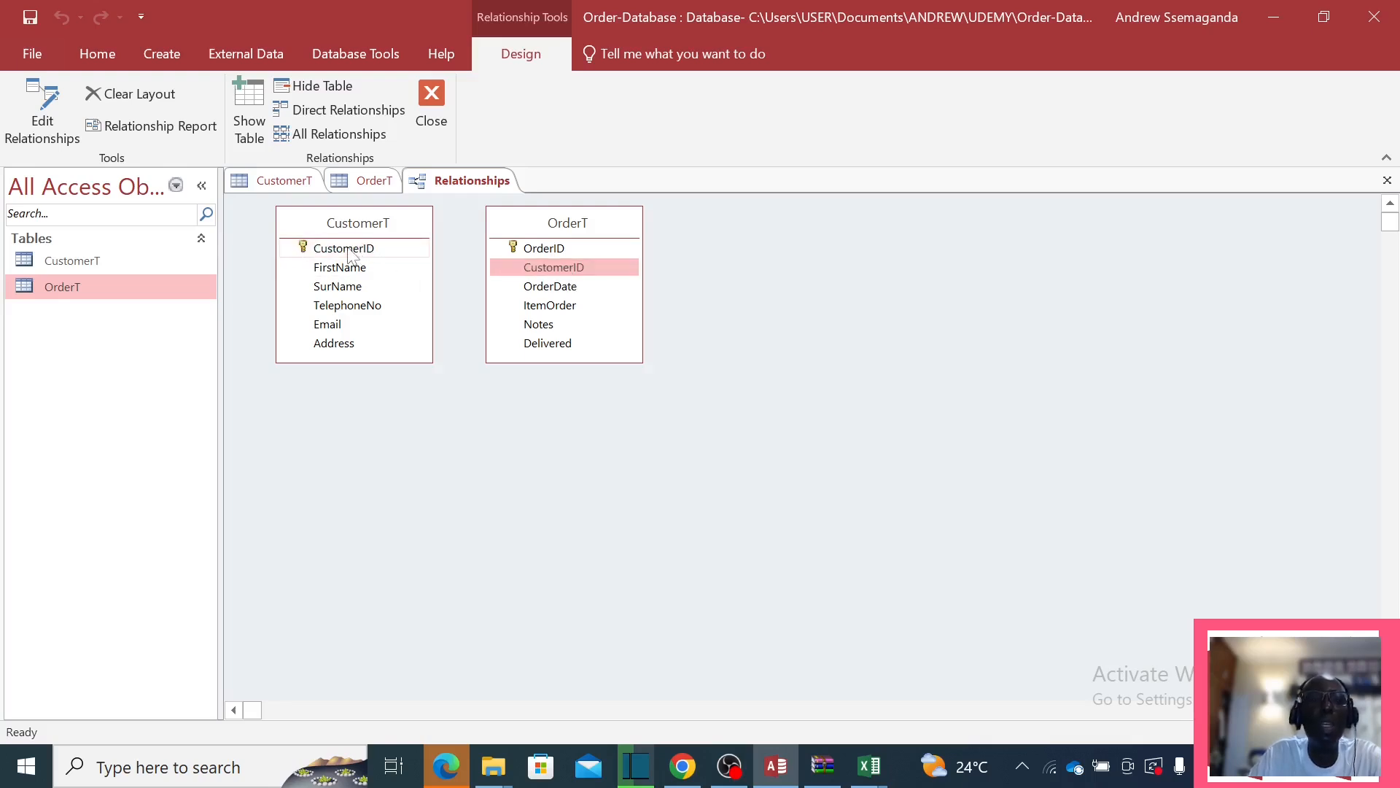
click(350, 251)
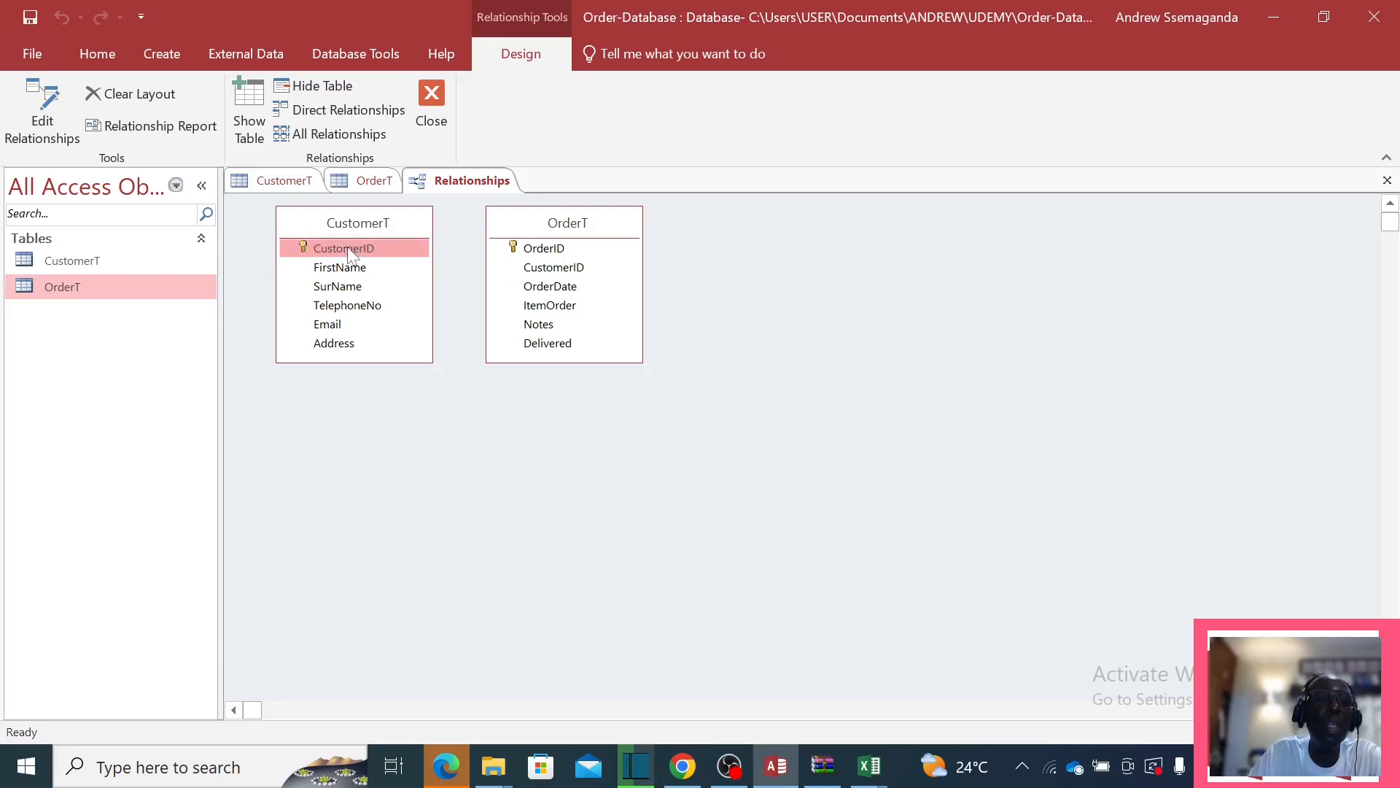
drag(349, 252, 567, 271)
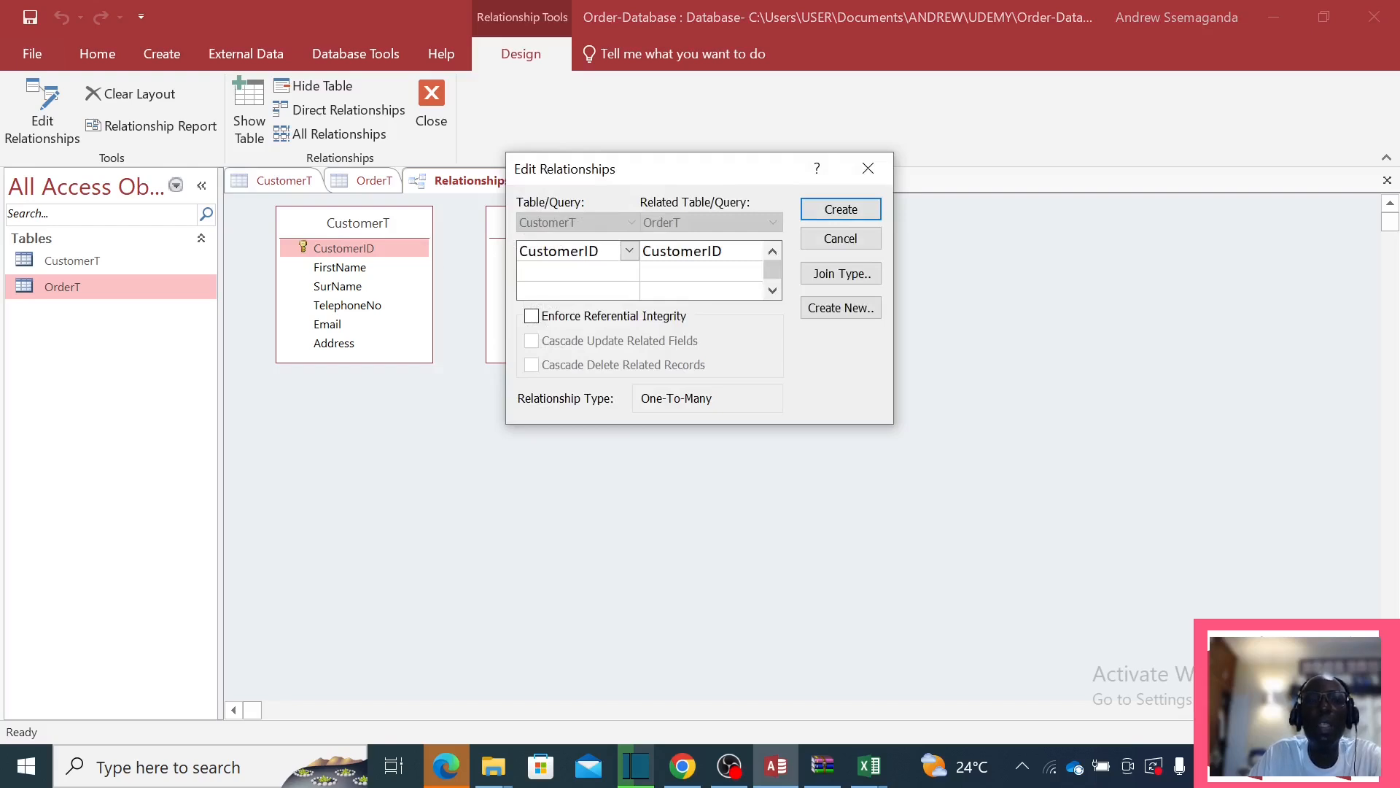
click(840, 211)
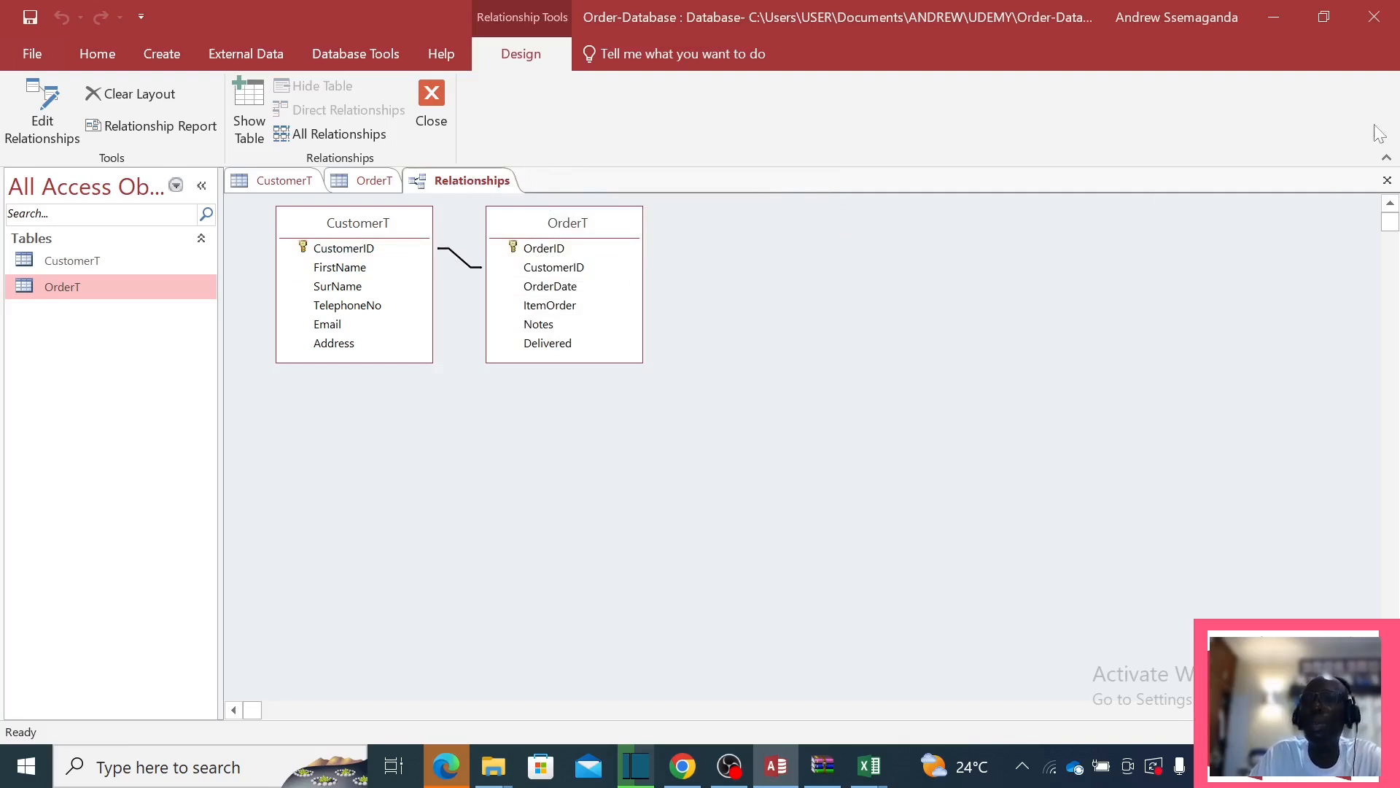
Close the Relationships layout with its changes saved, and look over the OrderT and CustomerT datasheets.
click(1387, 180)
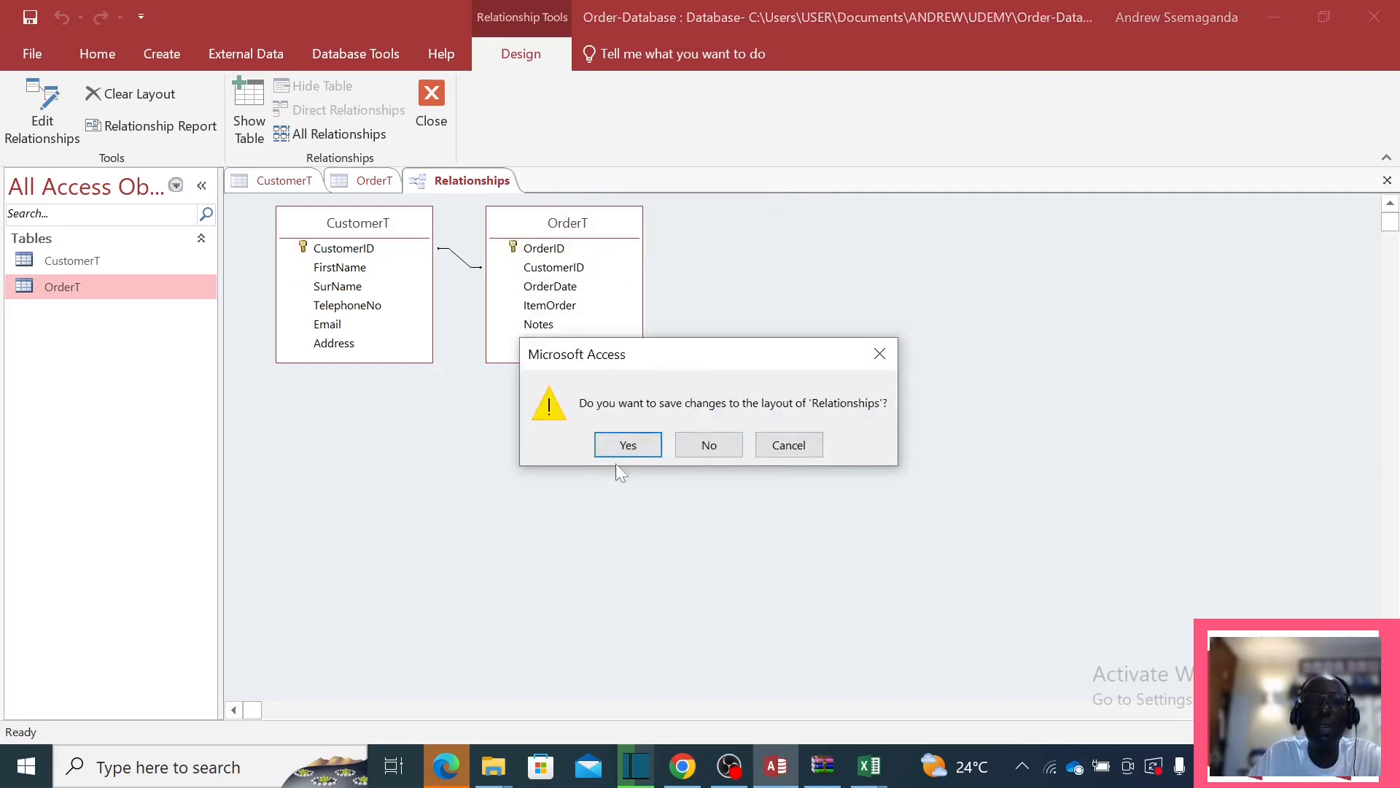
click(633, 446)
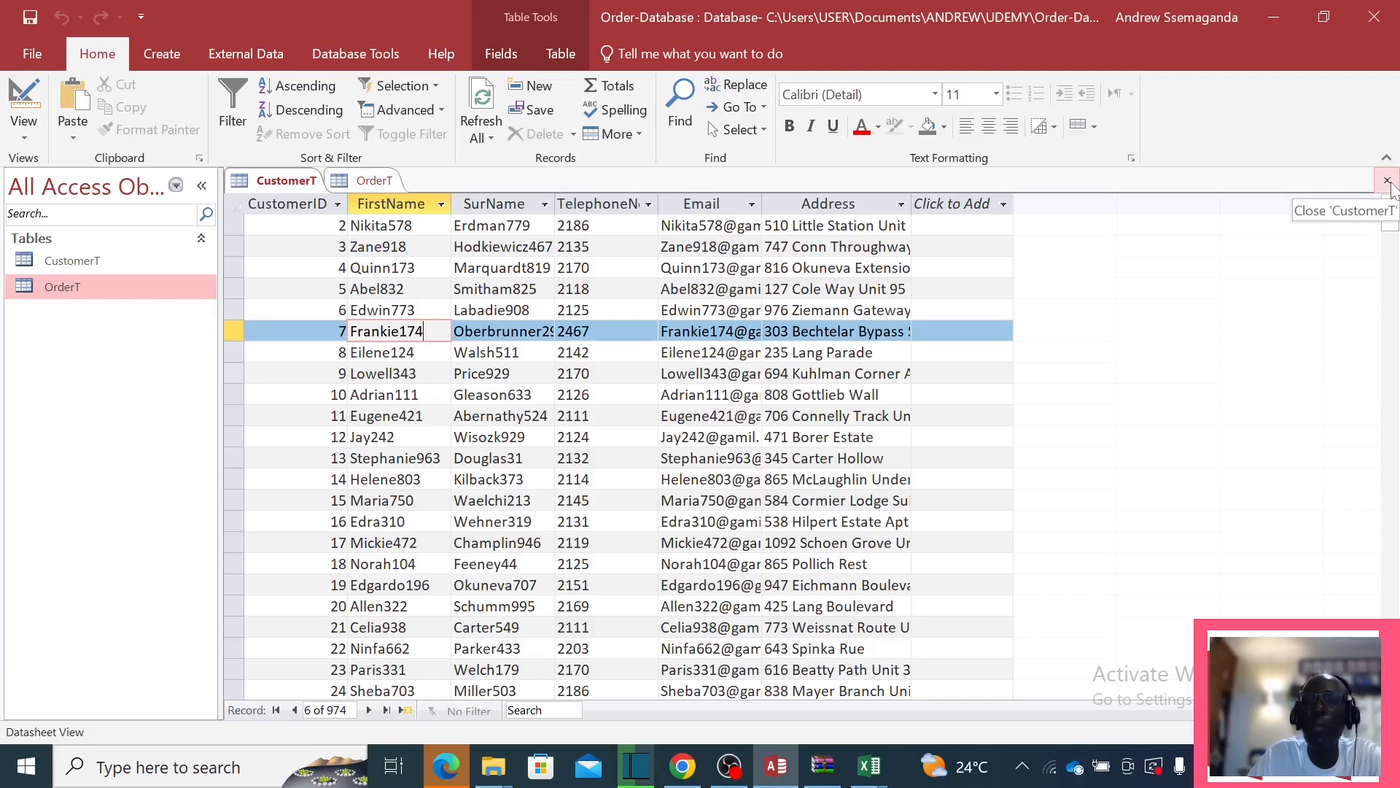
click(393, 182)
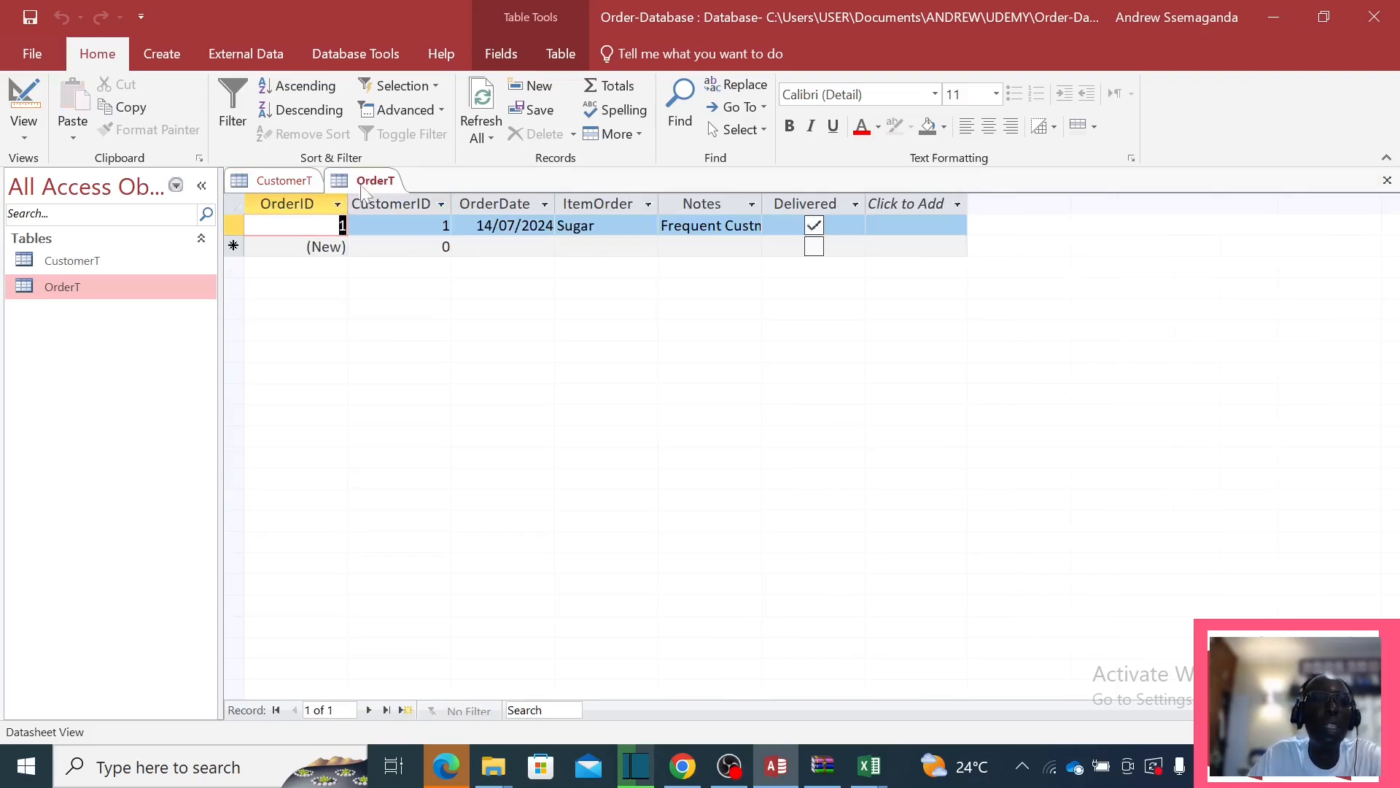
click(269, 182)
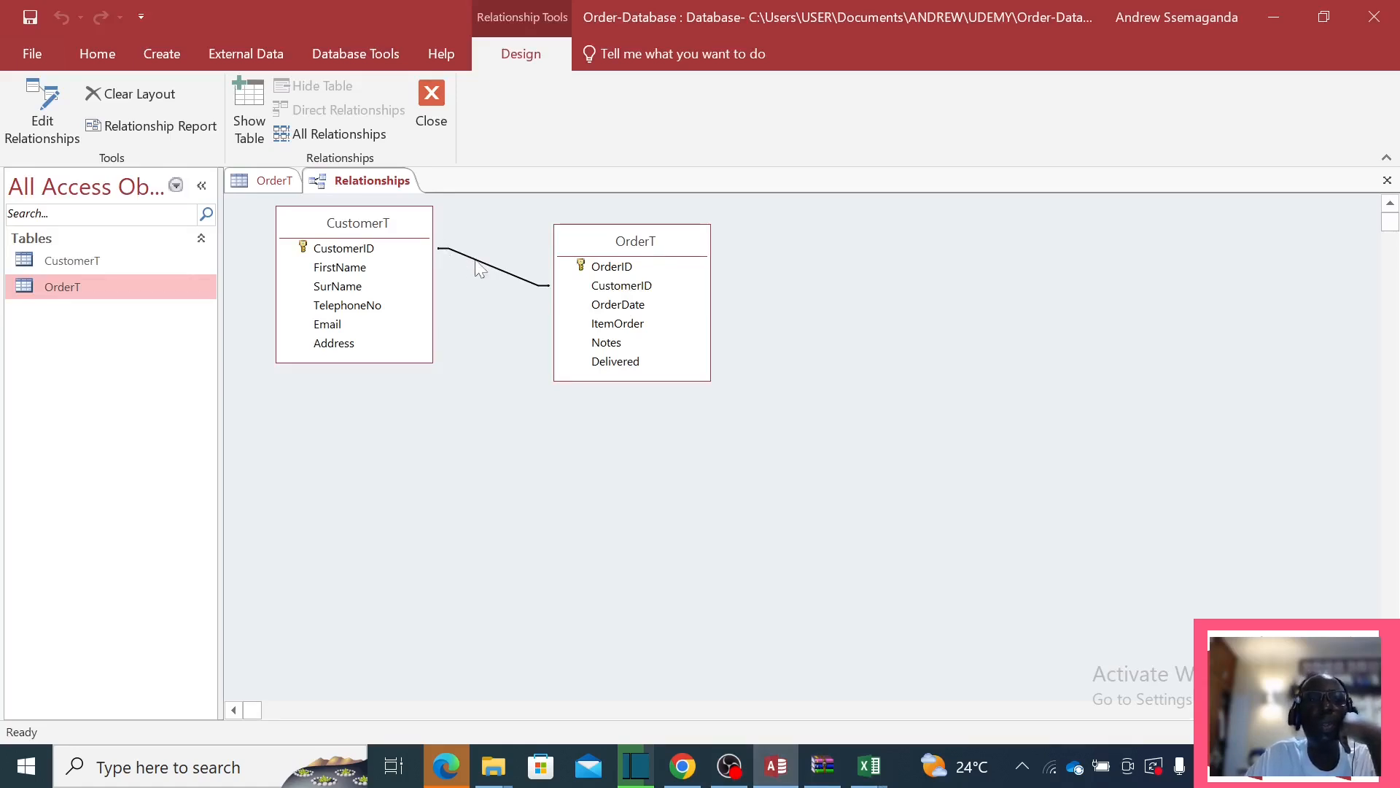
Delete the relationship between CustomerT and OrderT, and close the Relationships layout with its changes saved.
right_click(480, 270)
click(523, 302)
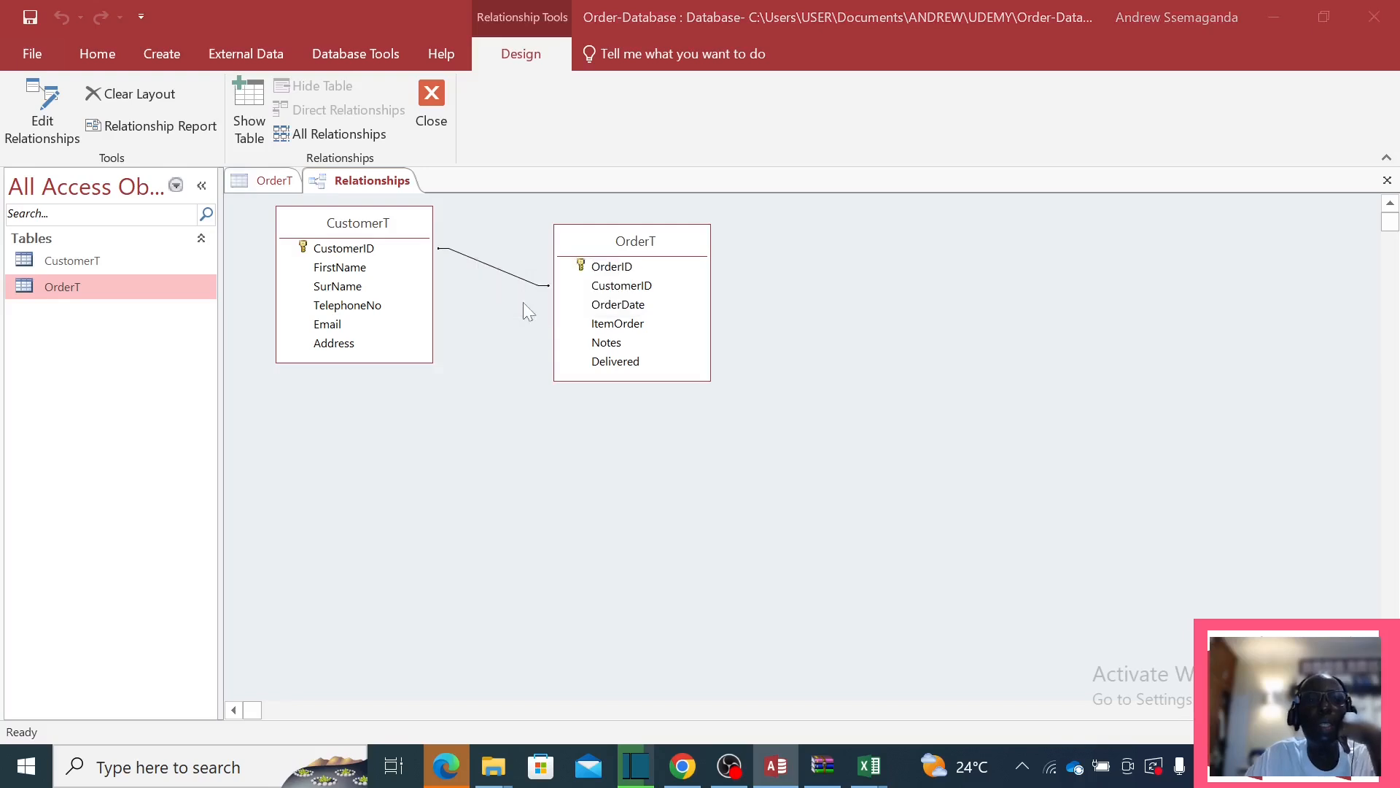
click(664, 445)
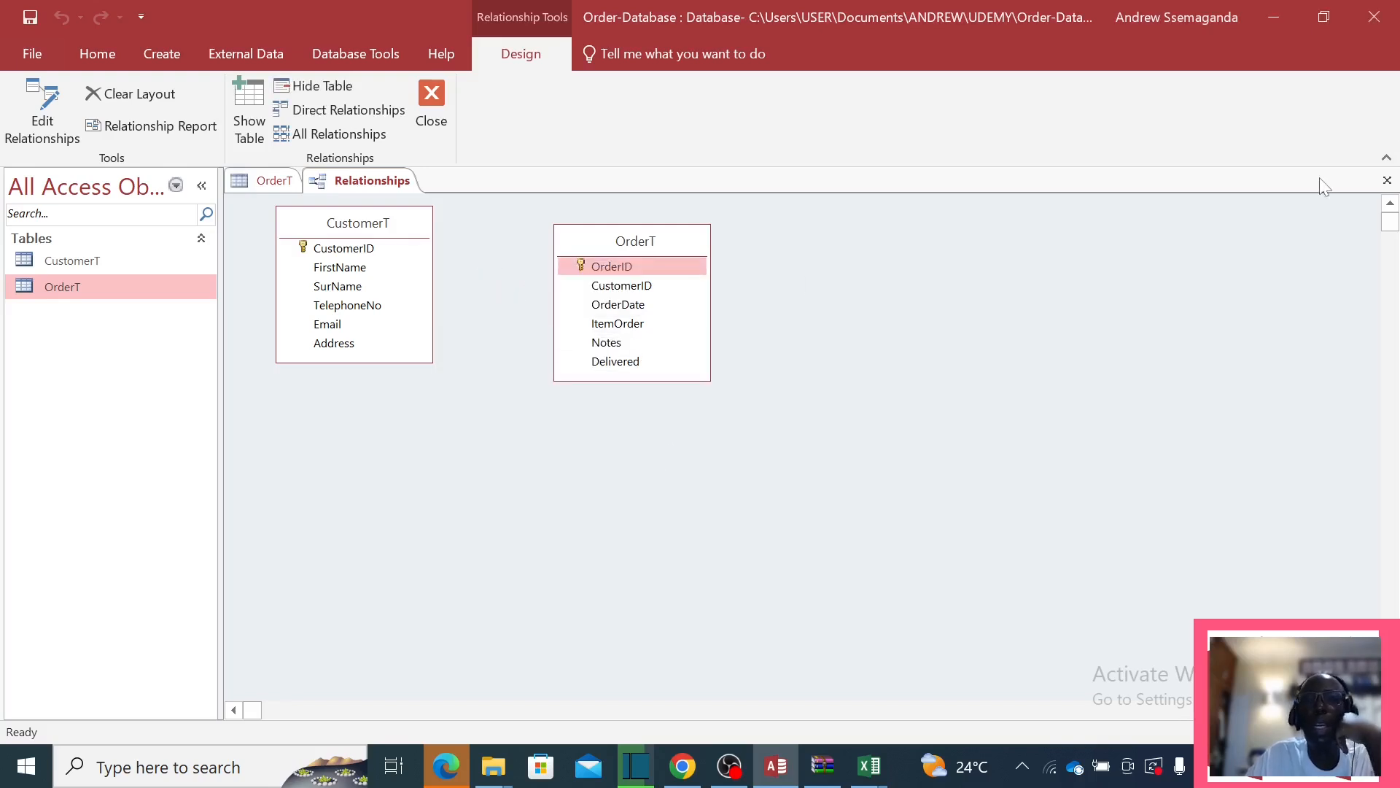
click(1387, 180)
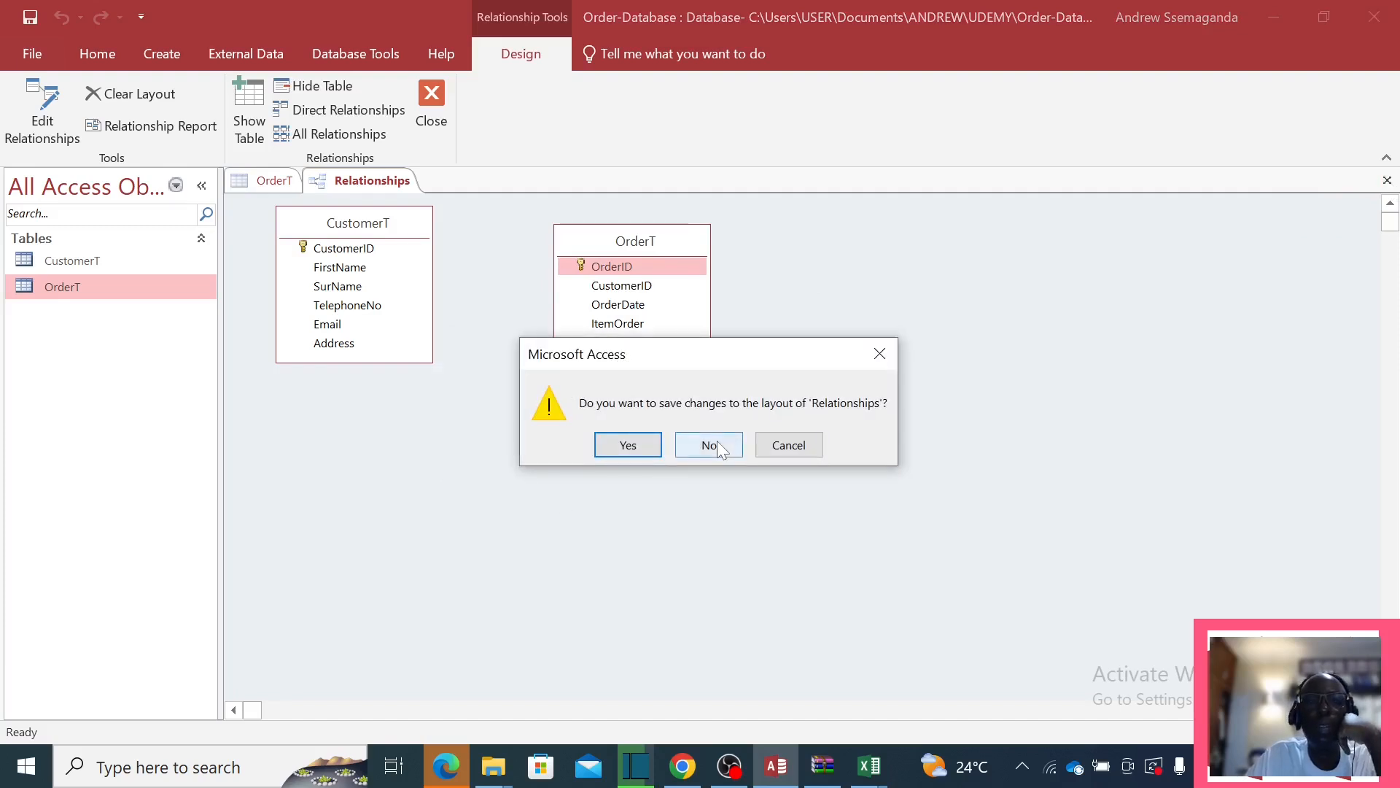
click(628, 445)
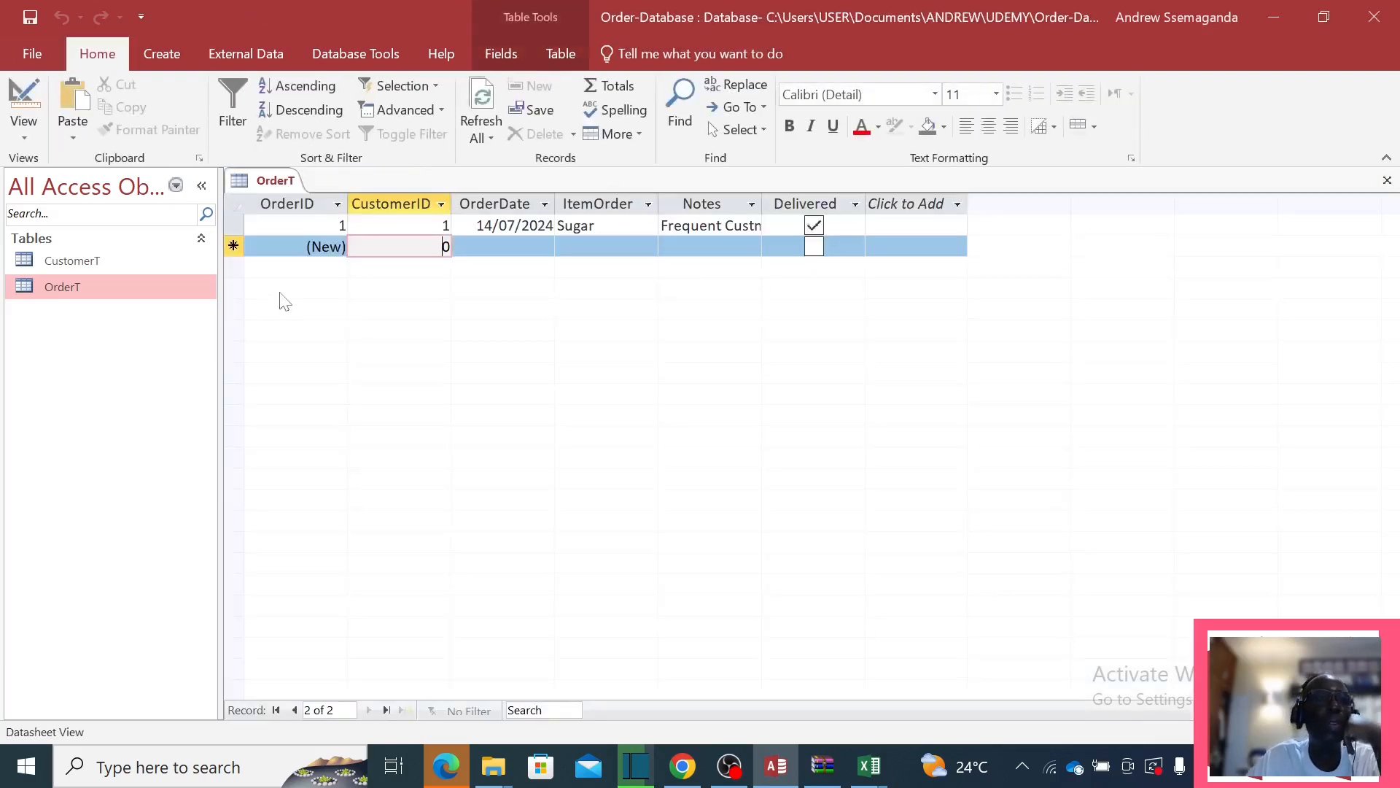
Close the OrderT datasheet and open the OrderT table in Design View.
click(1388, 180)
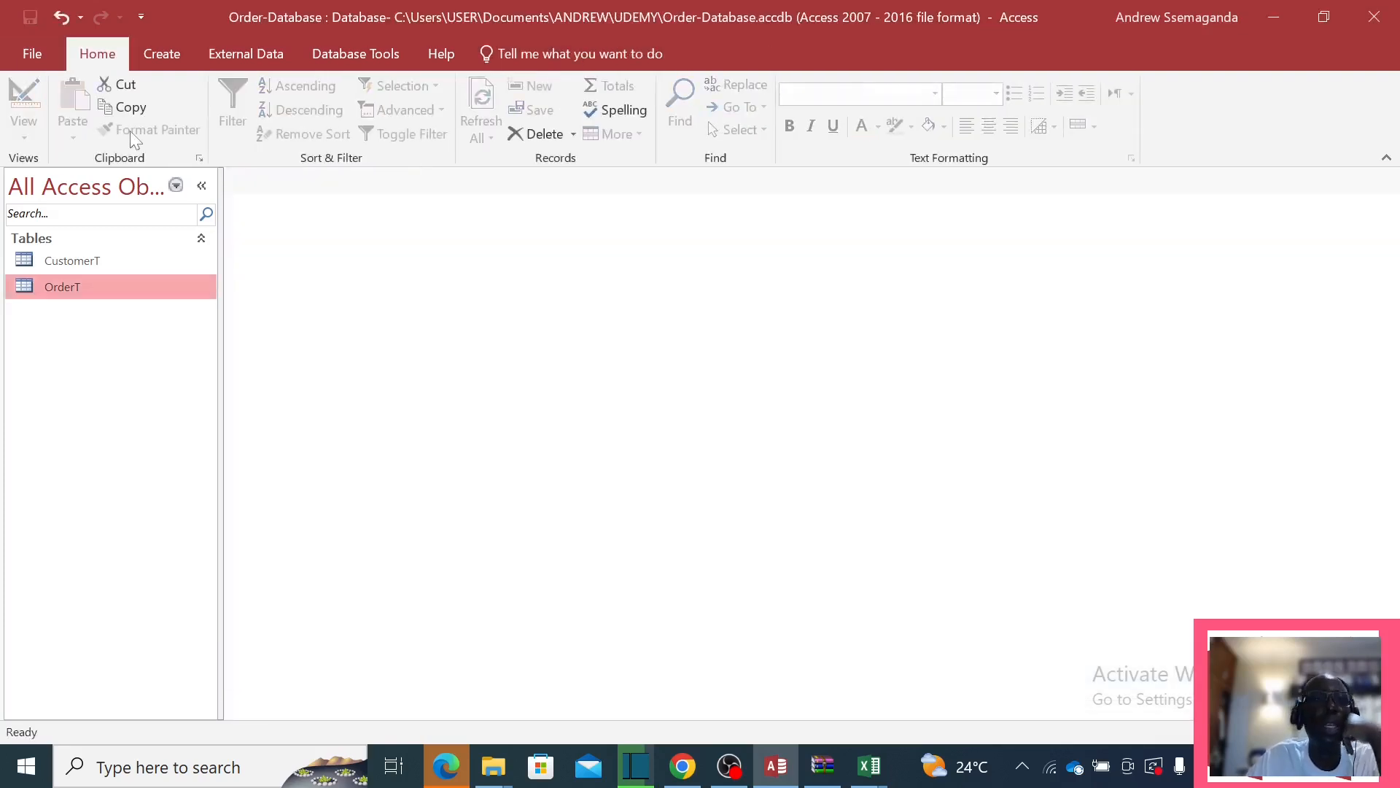
right_click(68, 289)
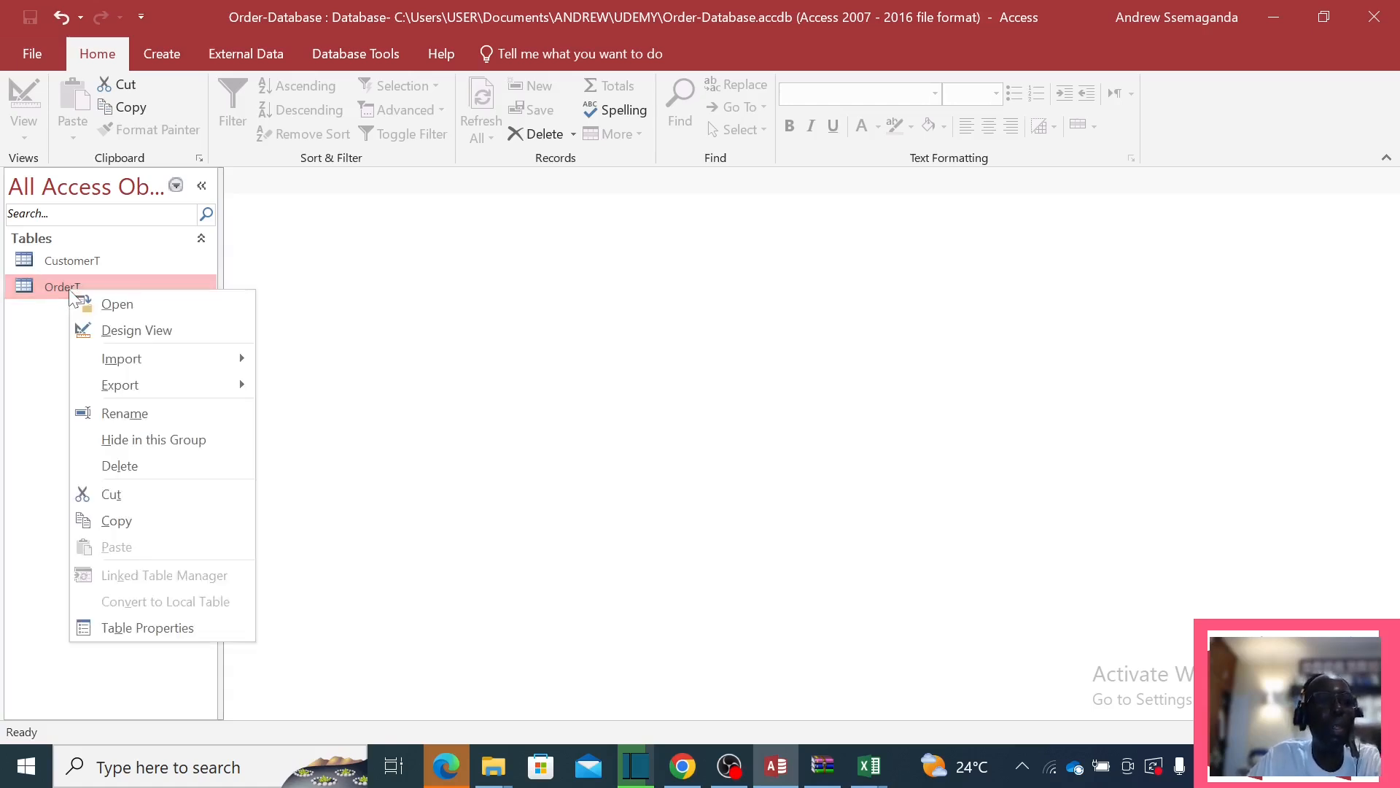
click(128, 328)
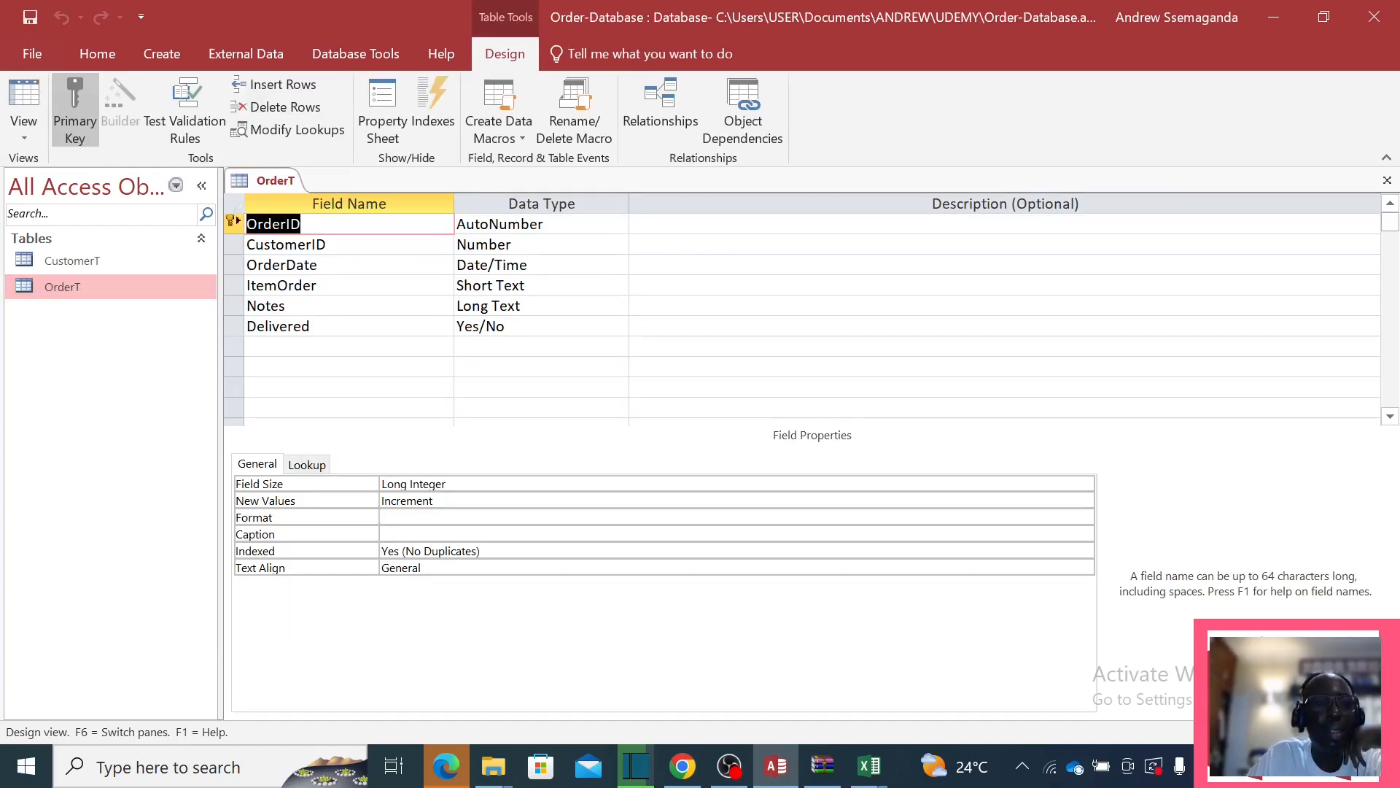
Start the Lookup Wizard as the data type of OrderT's CustomerID field, getting its values from the CustomerT table.
click(351, 245)
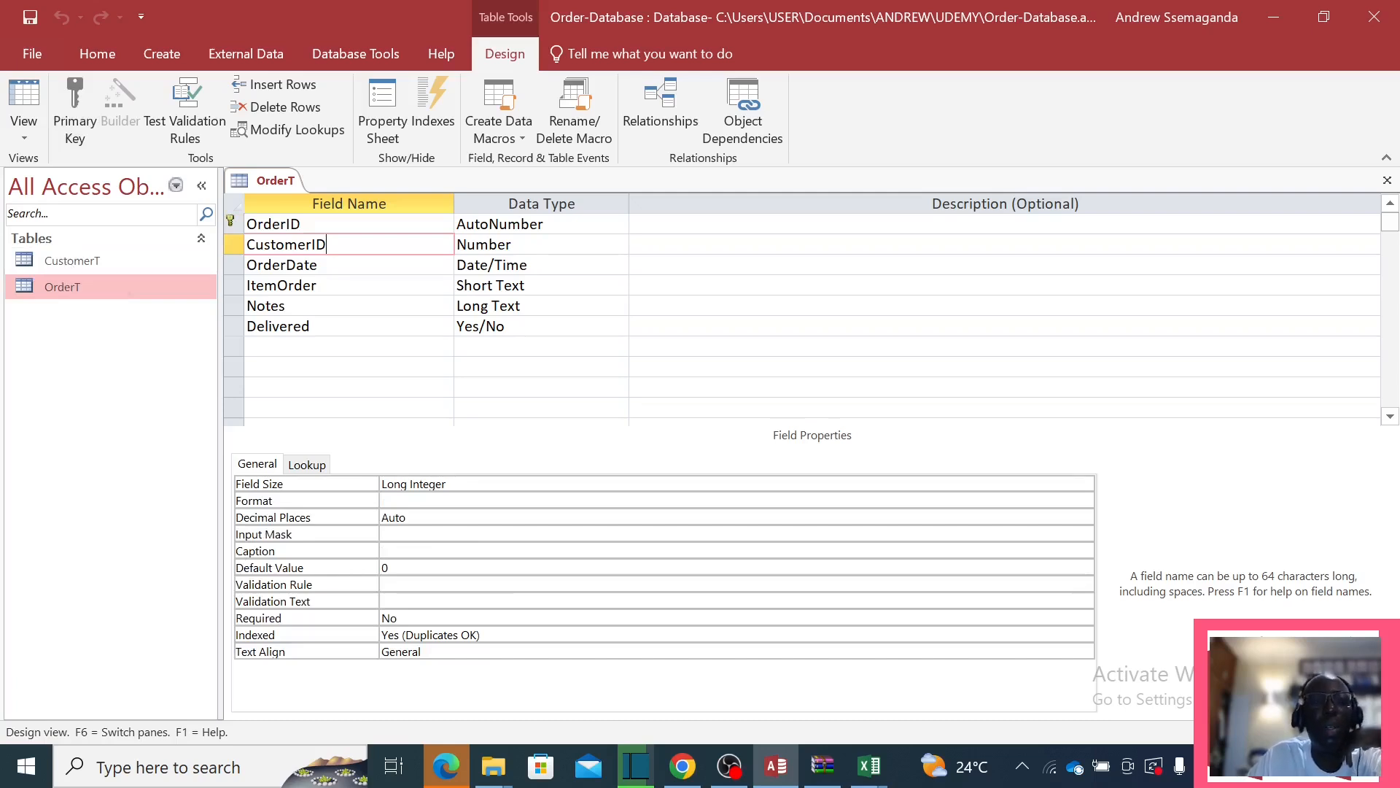
click(618, 245)
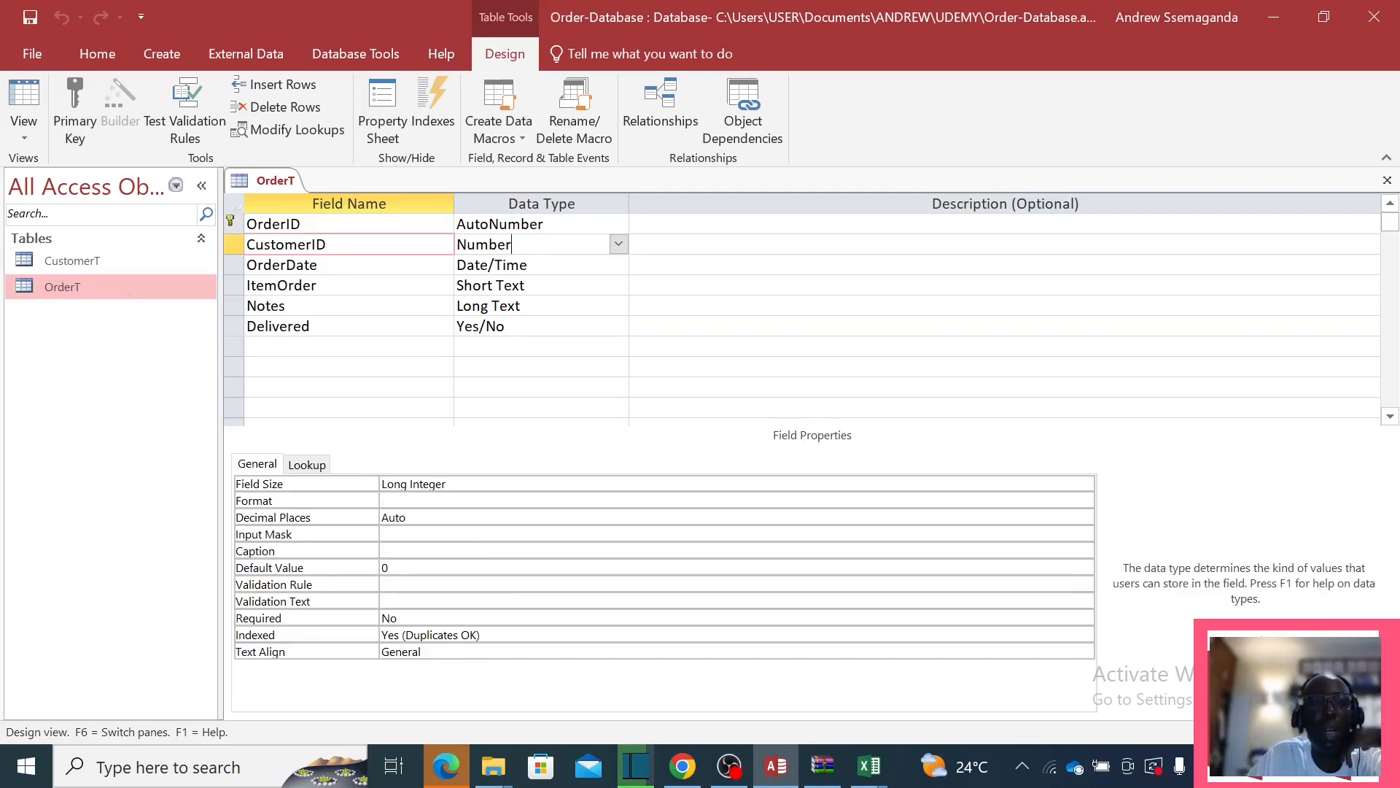
click(618, 245)
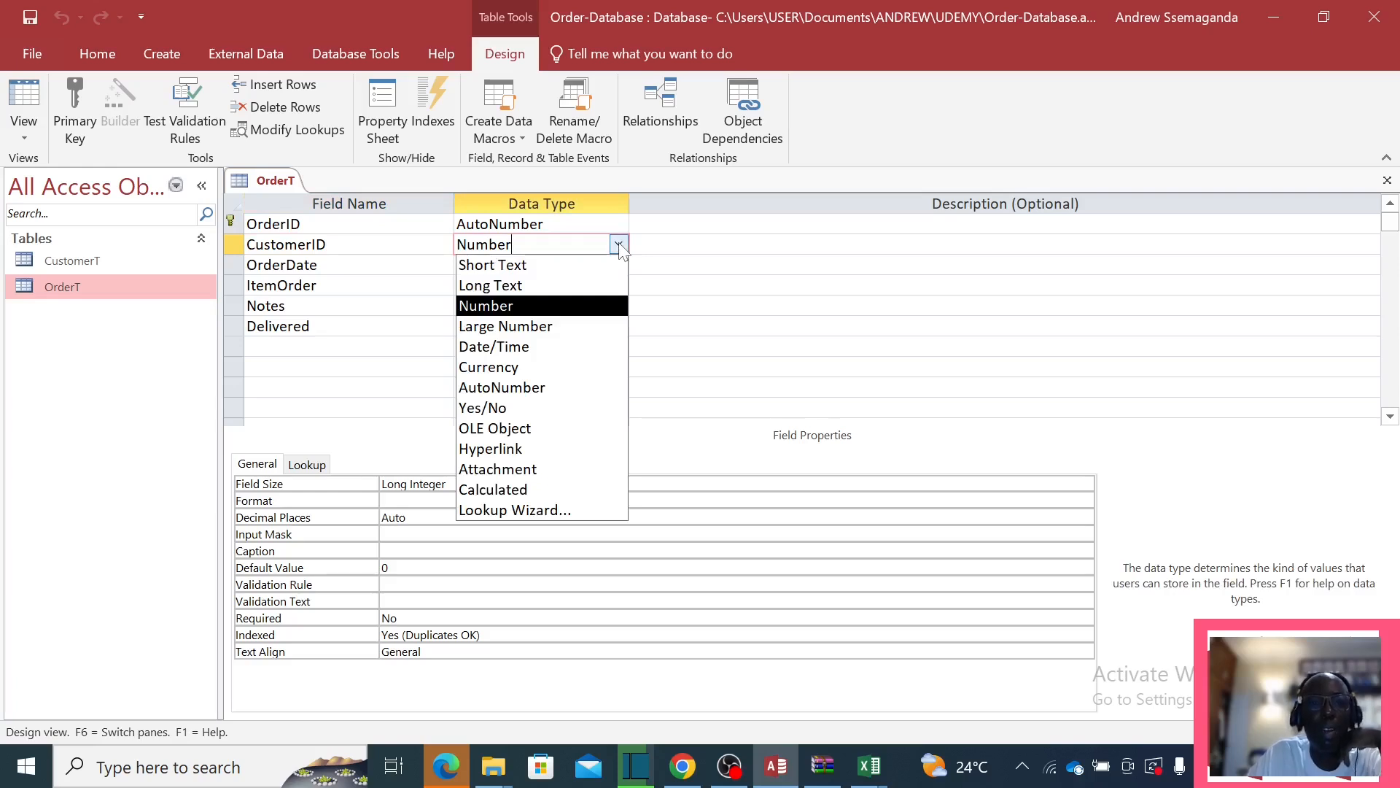
click(540, 509)
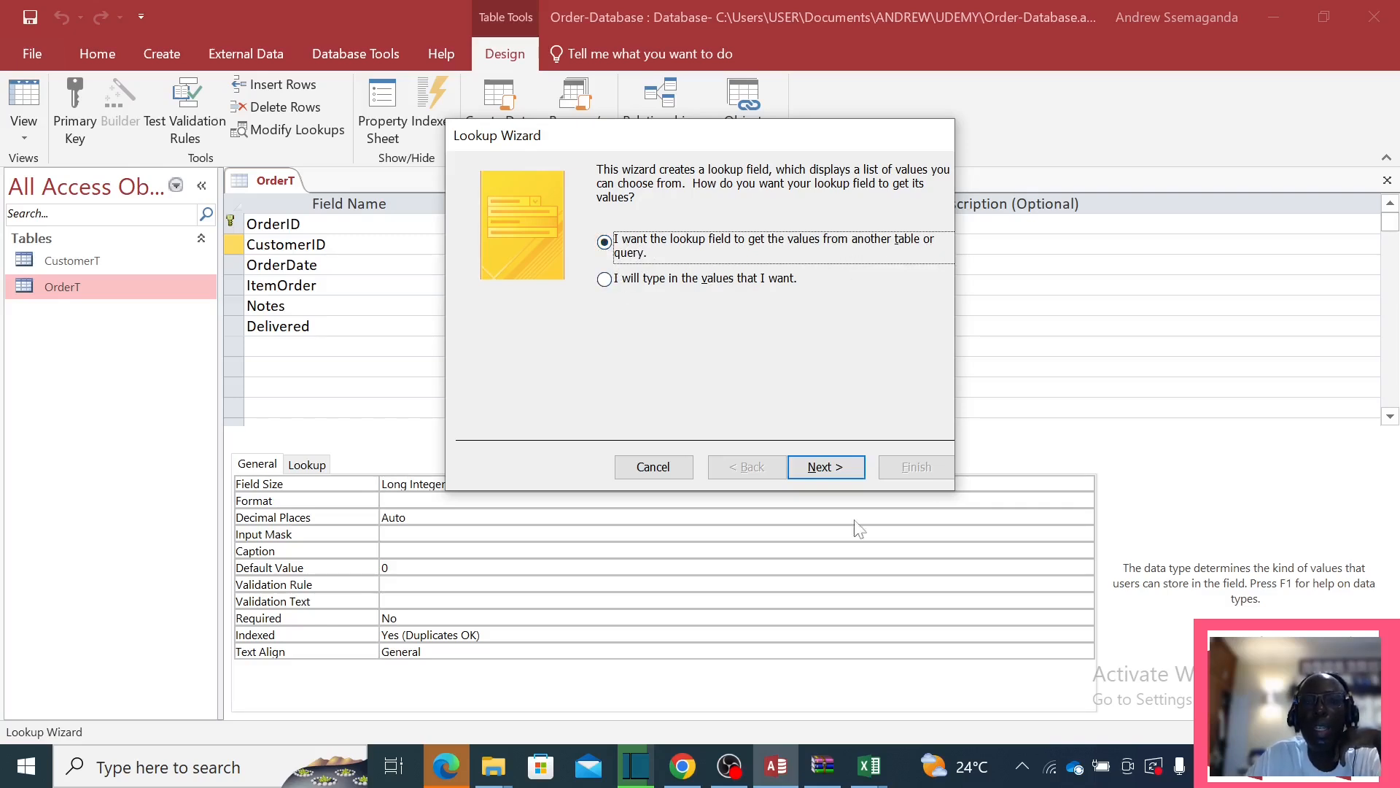
click(844, 472)
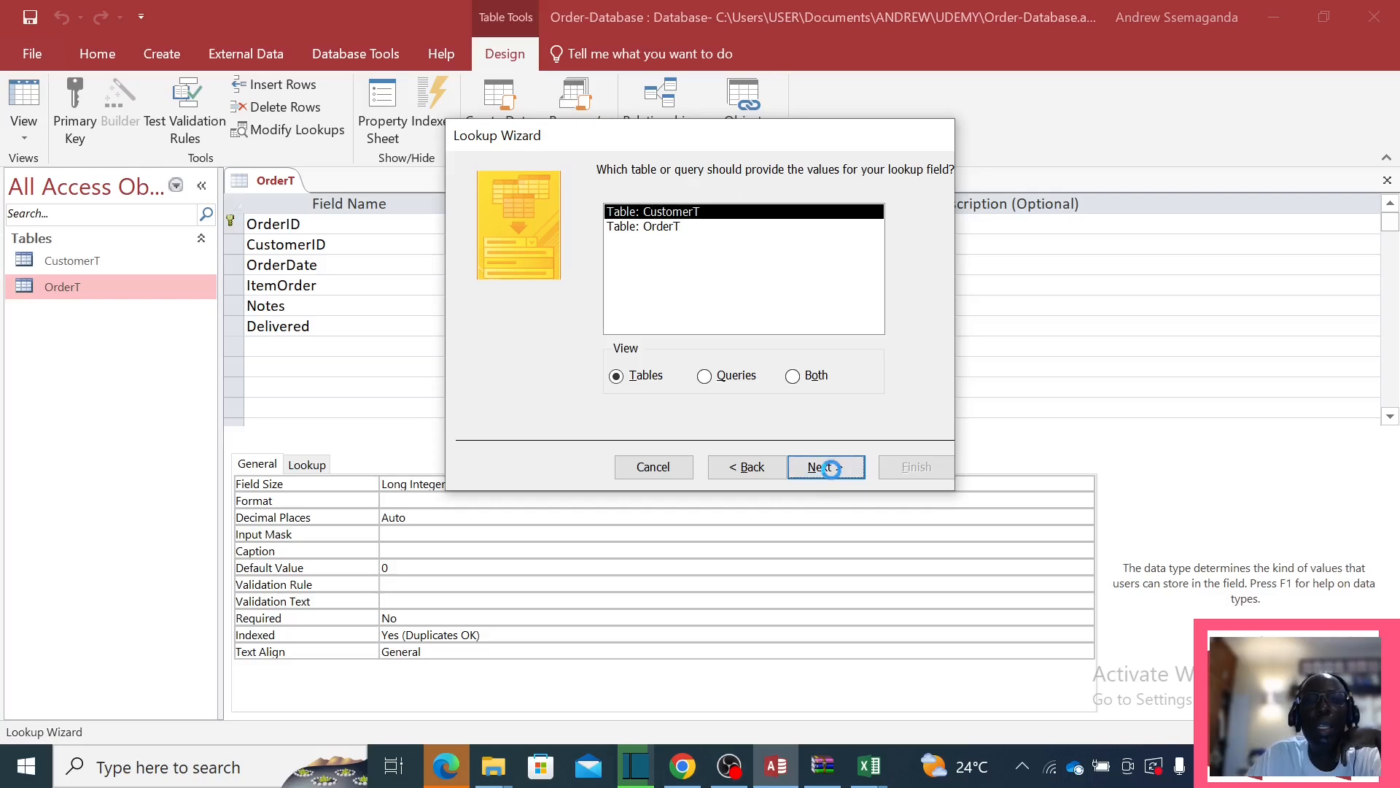
click(835, 473)
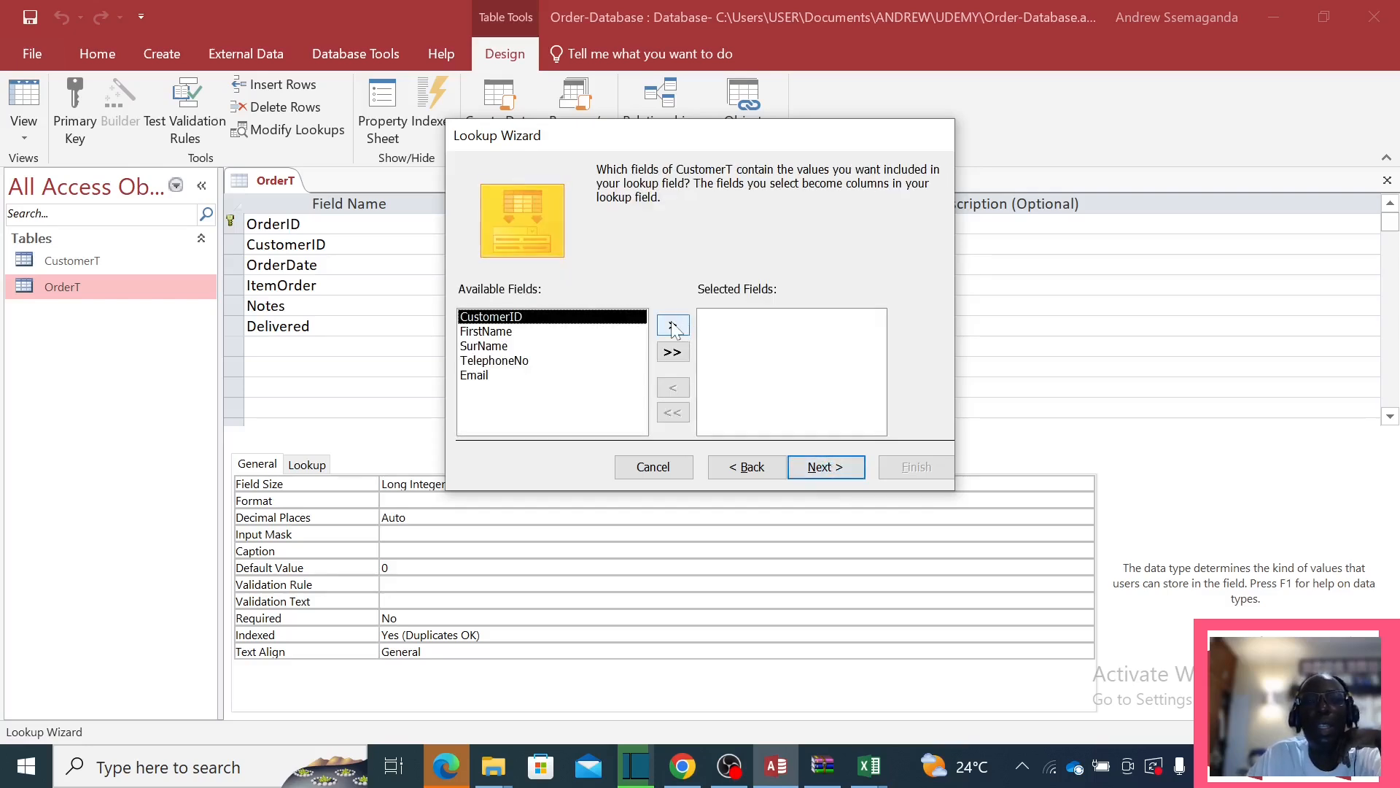
Include the CustomerID, FirstName and SurName fields of CustomerT in the lookup.
click(673, 327)
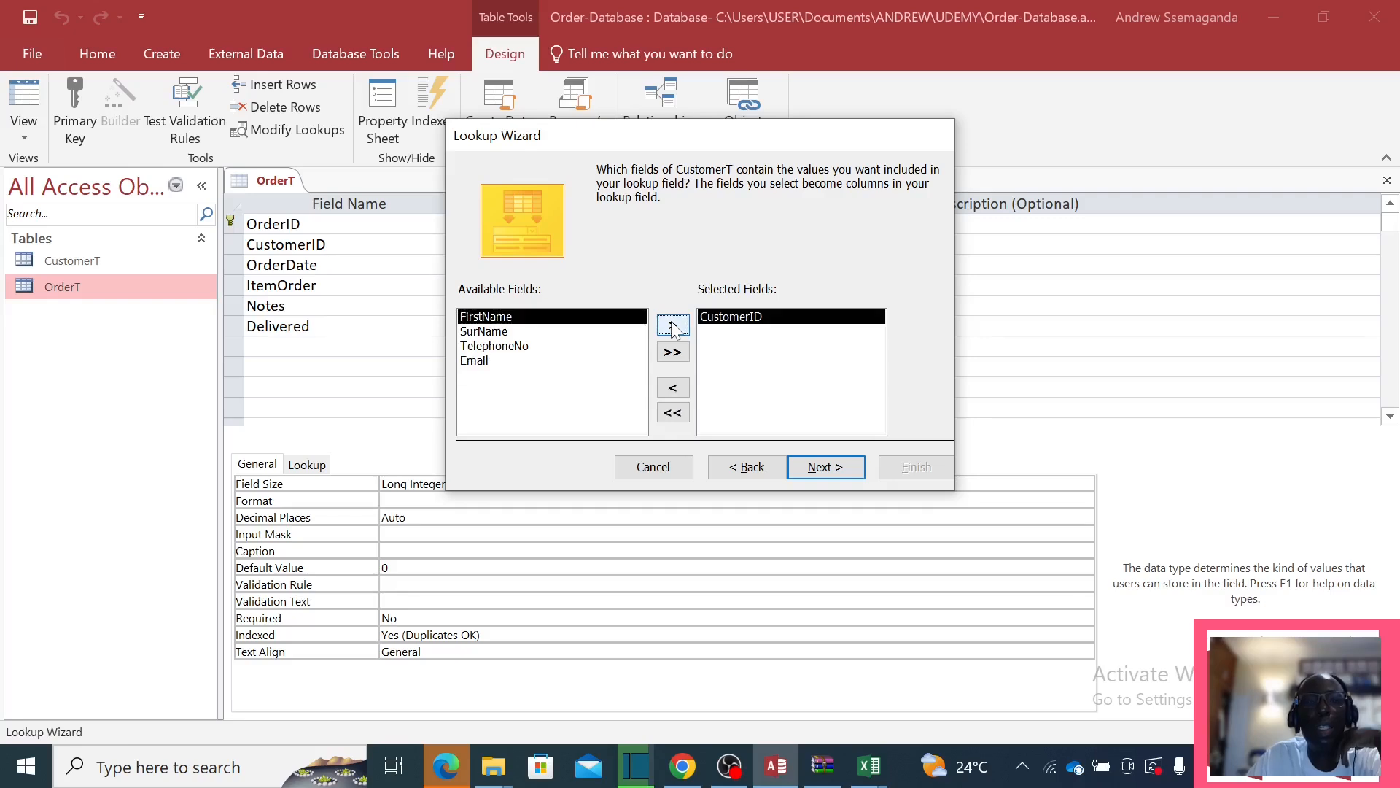
click(673, 327)
click(673, 327)
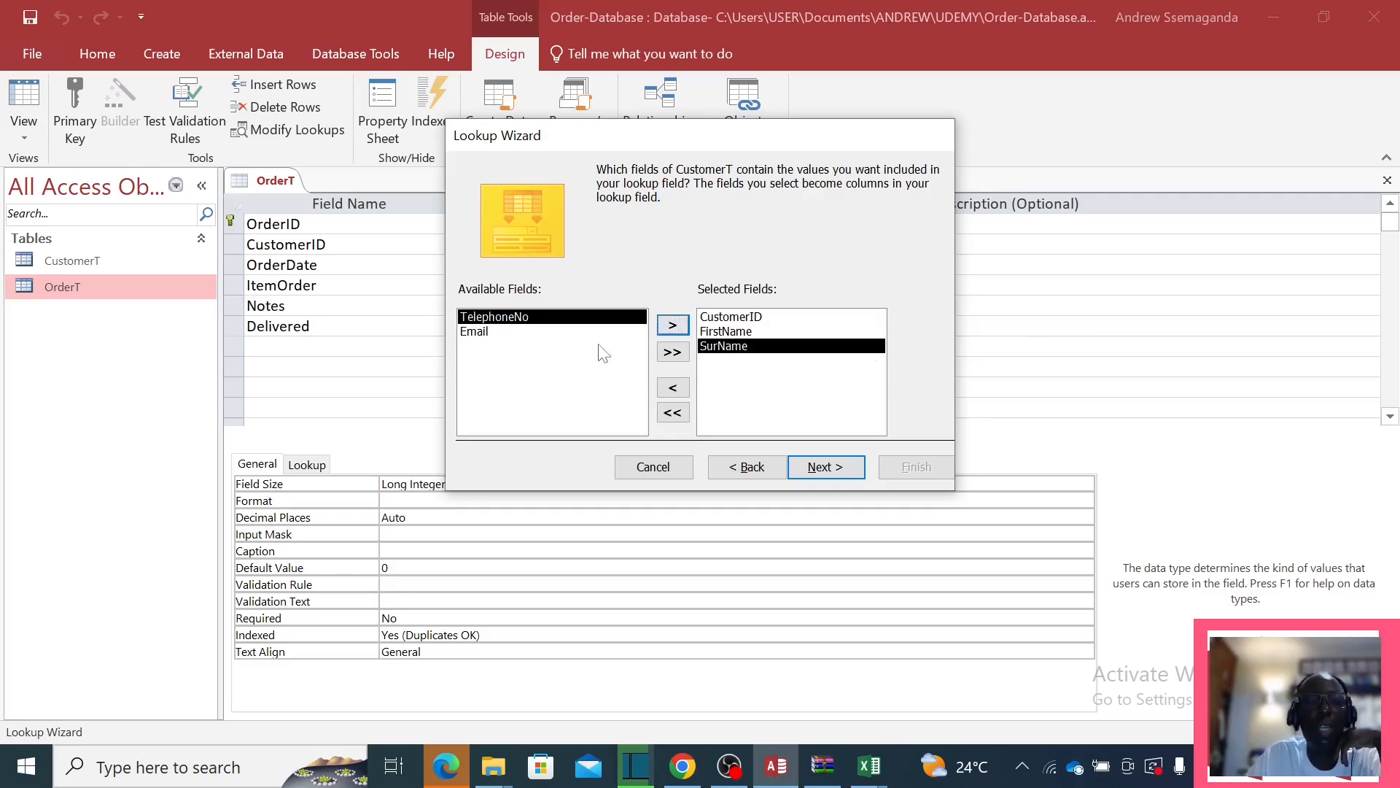
Sort the lookup list by CustomerID in ascending order.
click(738, 318)
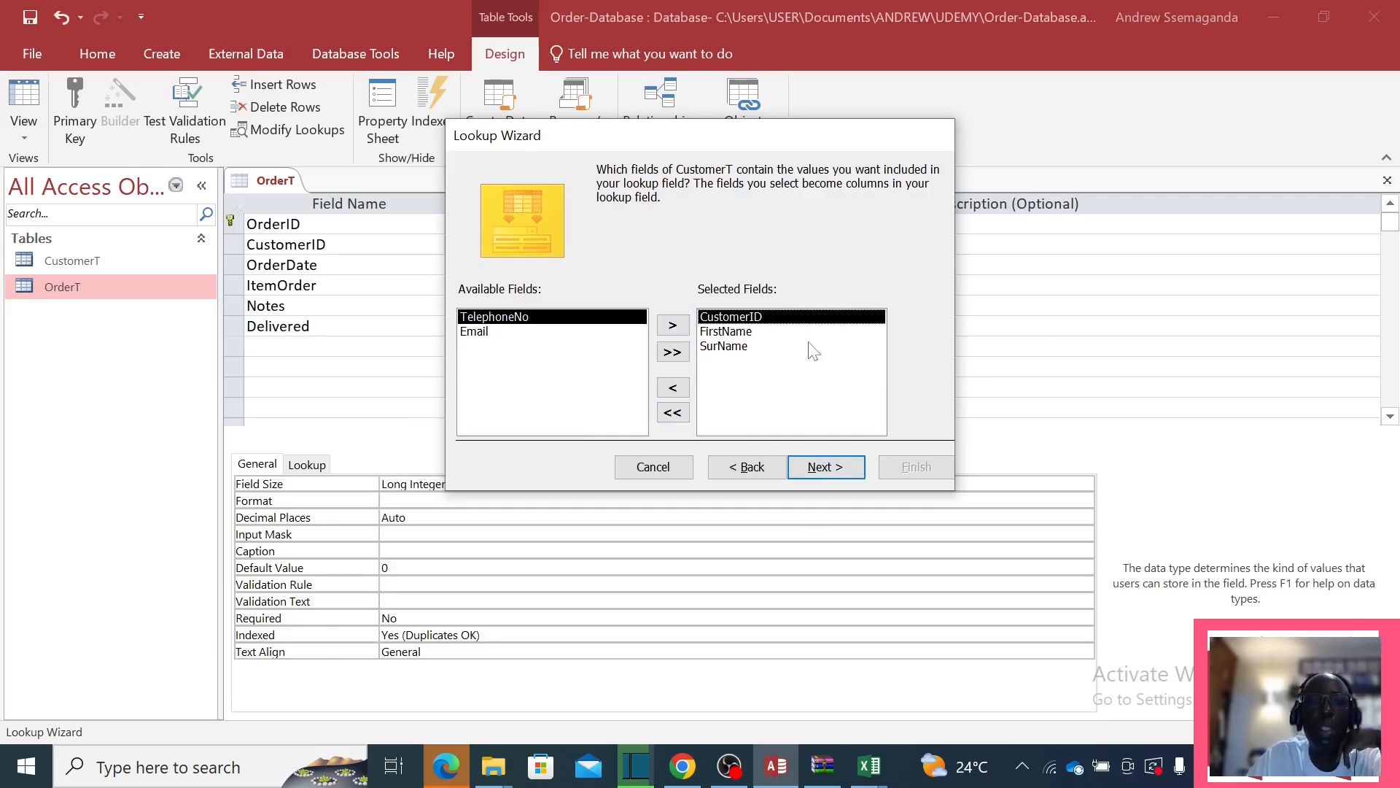
click(843, 467)
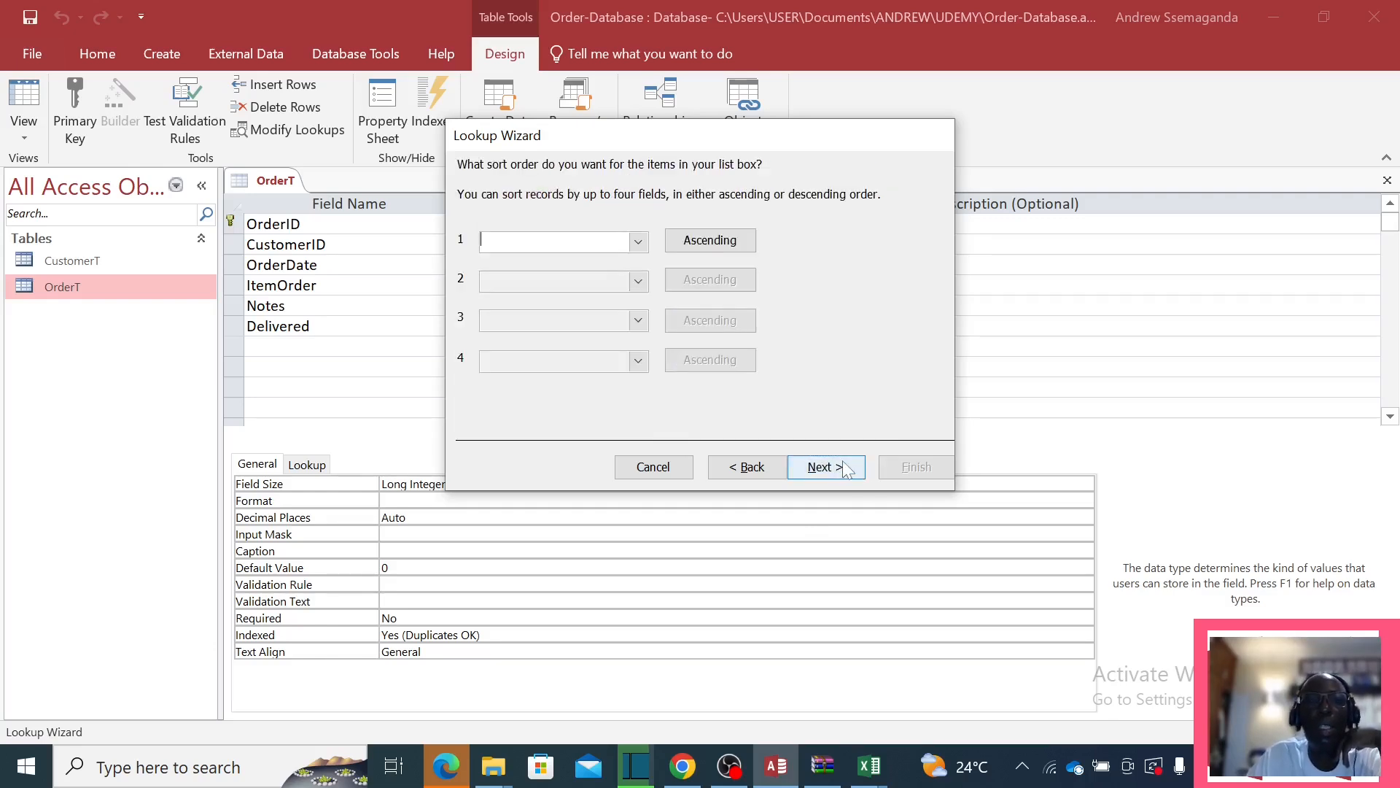
click(638, 242)
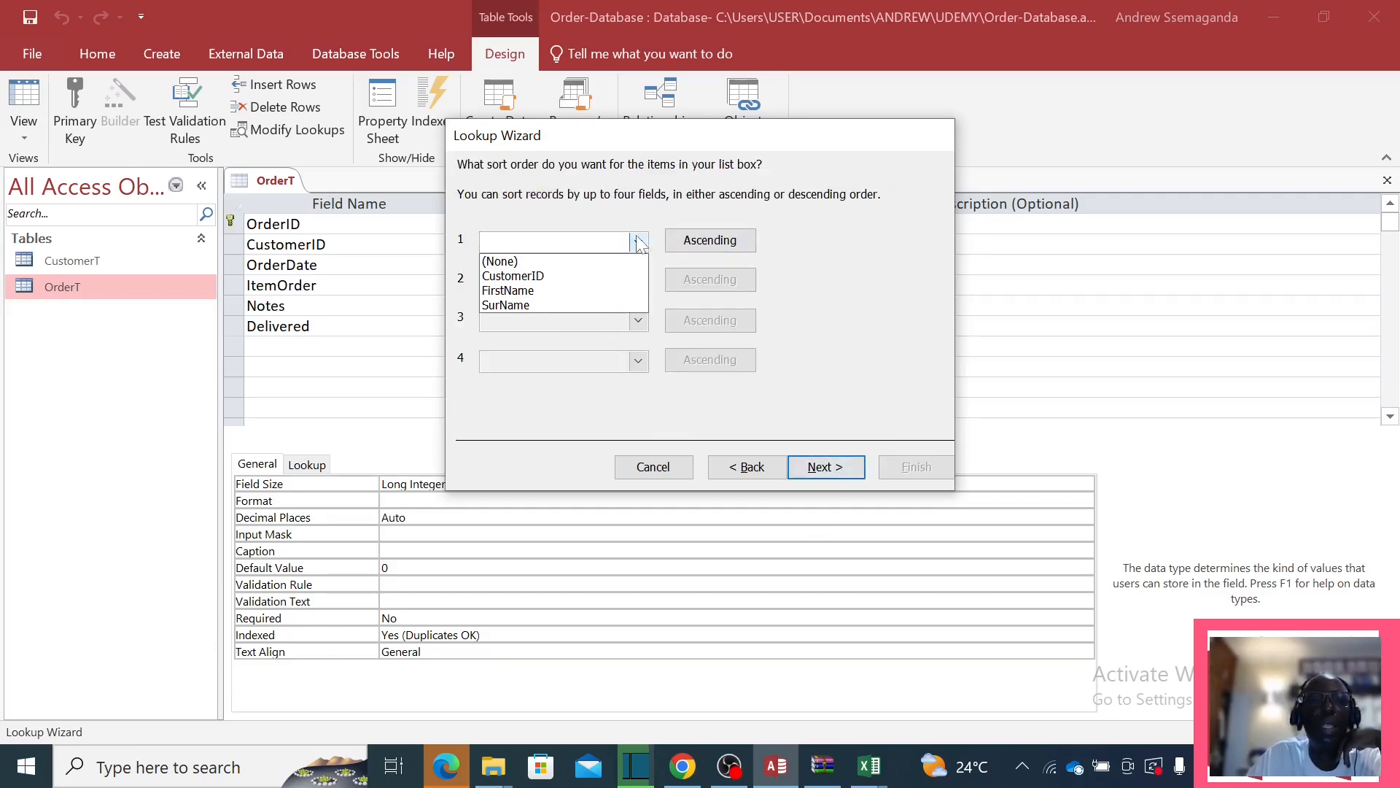
click(538, 277)
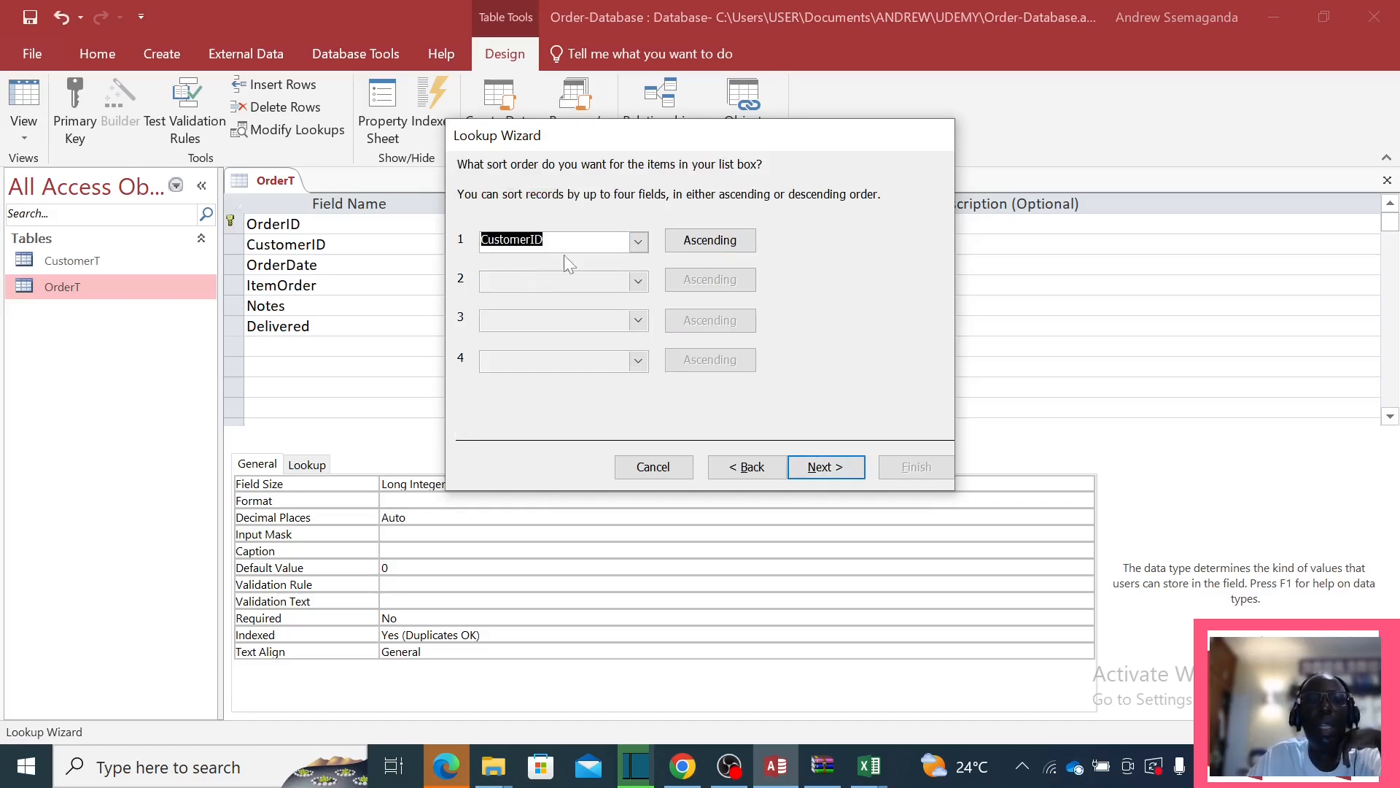
click(843, 468)
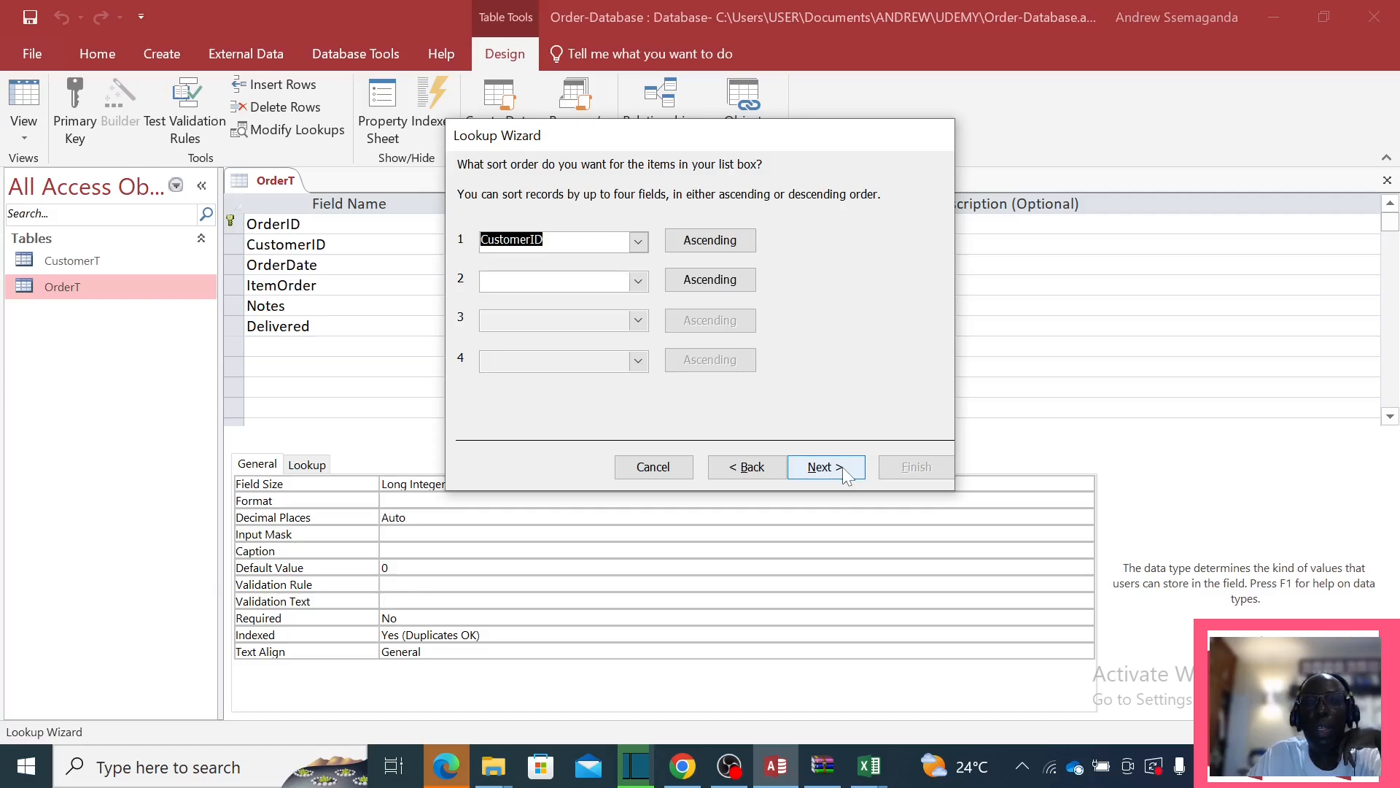
click(843, 467)
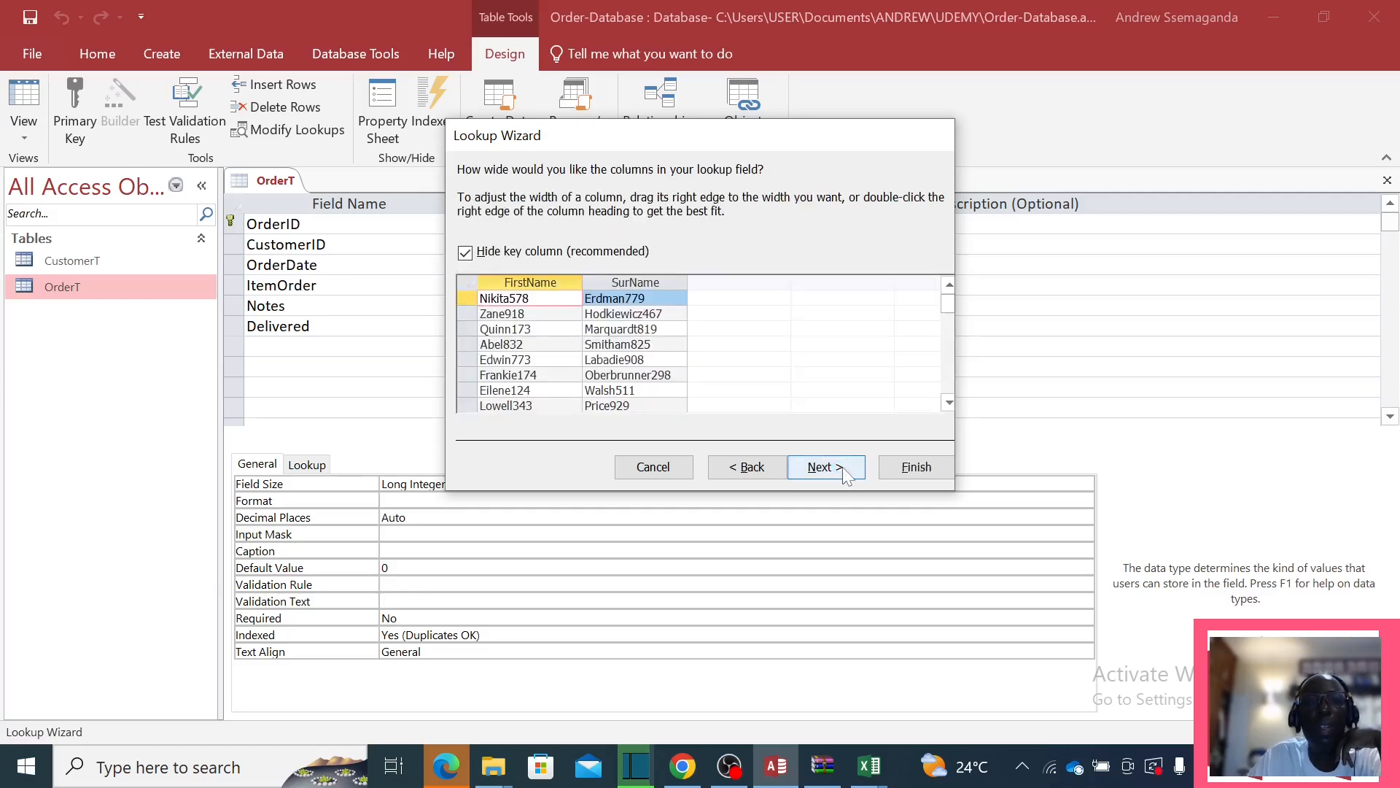
Show the key column in the lookup and narrow the CustomerID column.
click(465, 253)
drag(586, 282, 533, 277)
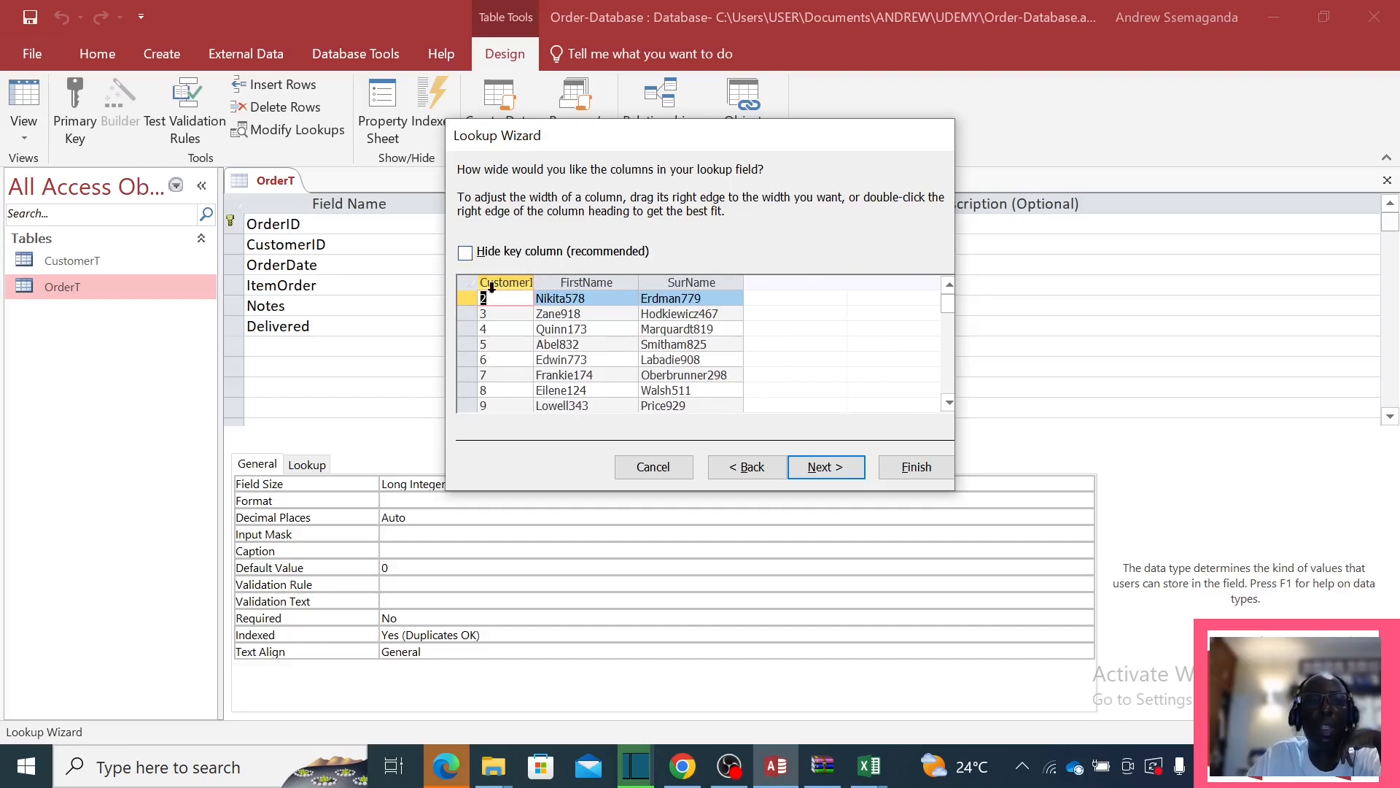
click(830, 468)
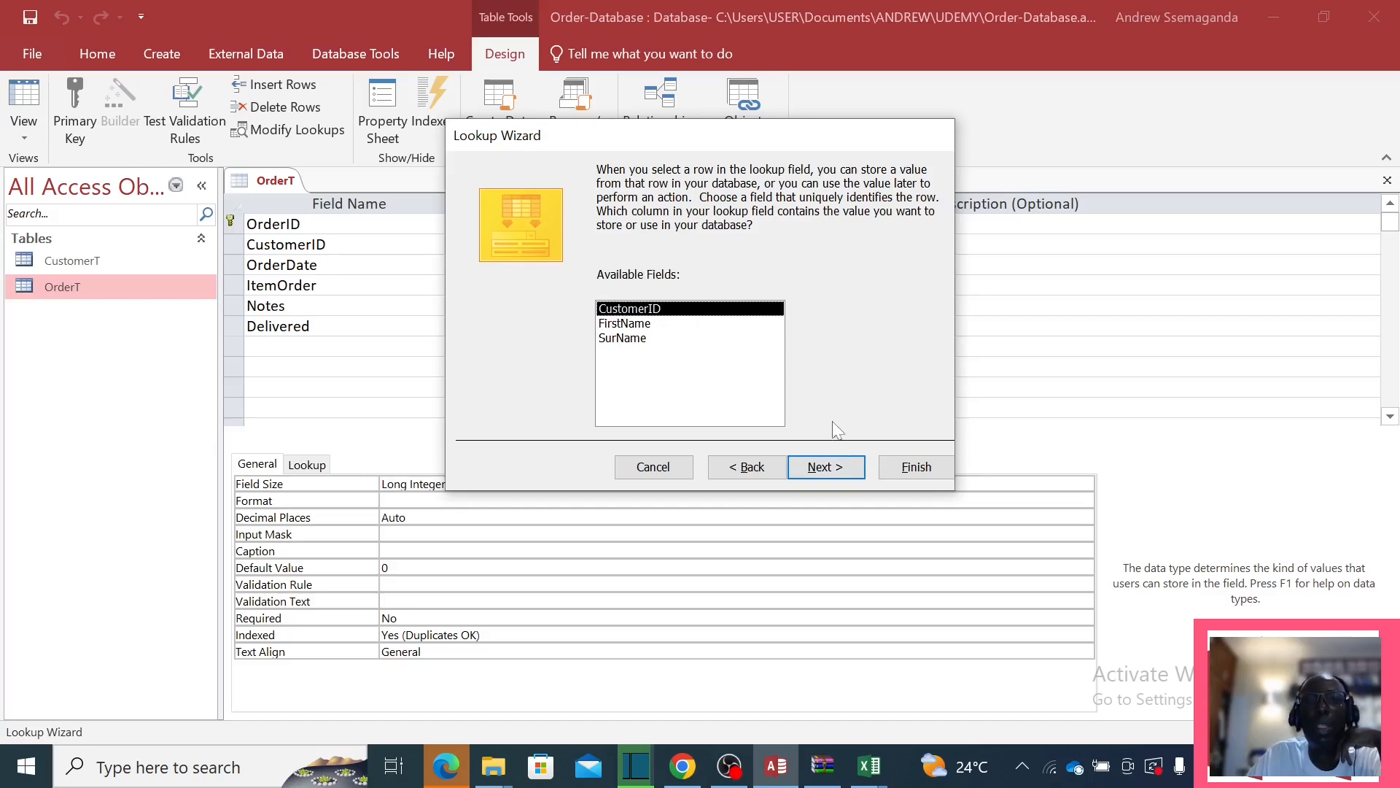
Finish the lookup with the default CustomerID label and CustomerID as the stored value, saving the OrderT table, and close its design.
click(827, 467)
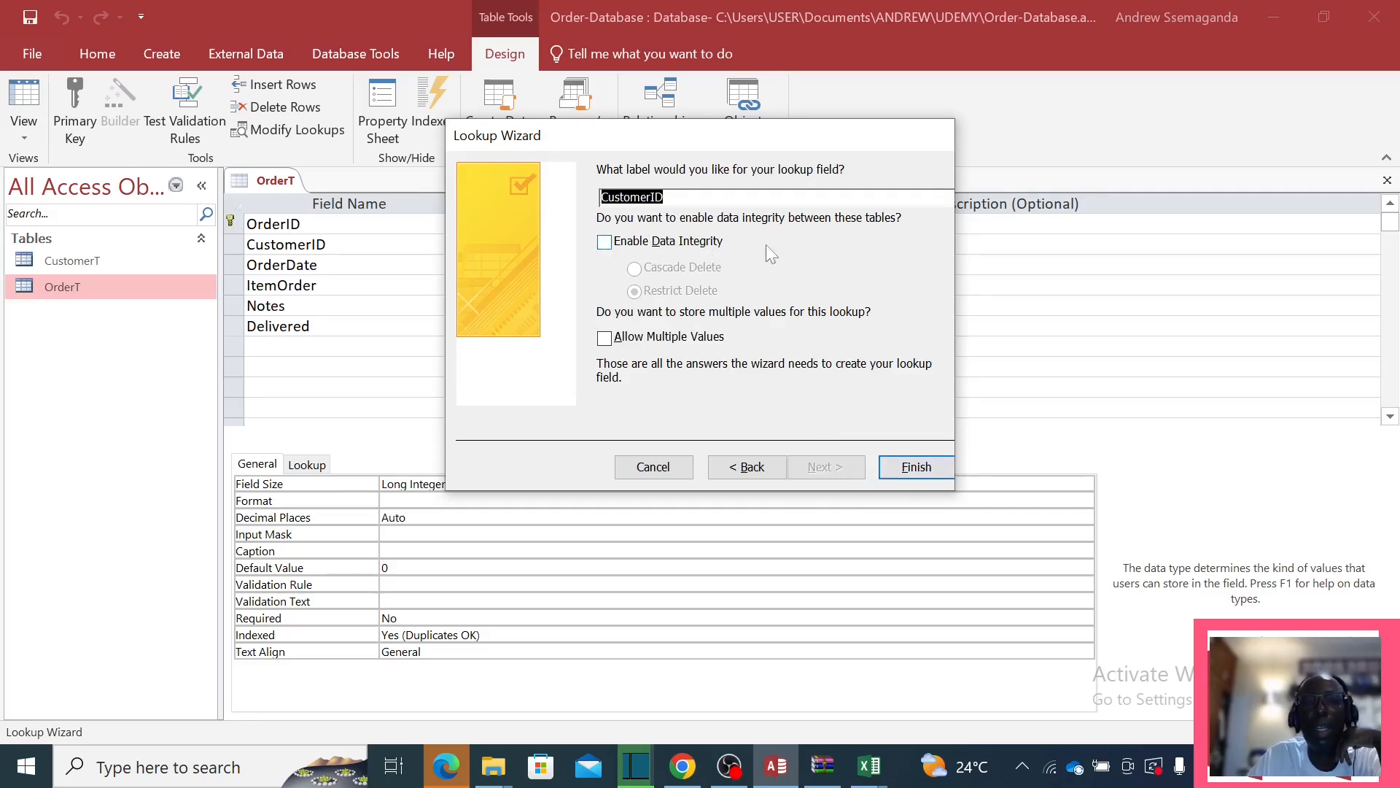
click(913, 468)
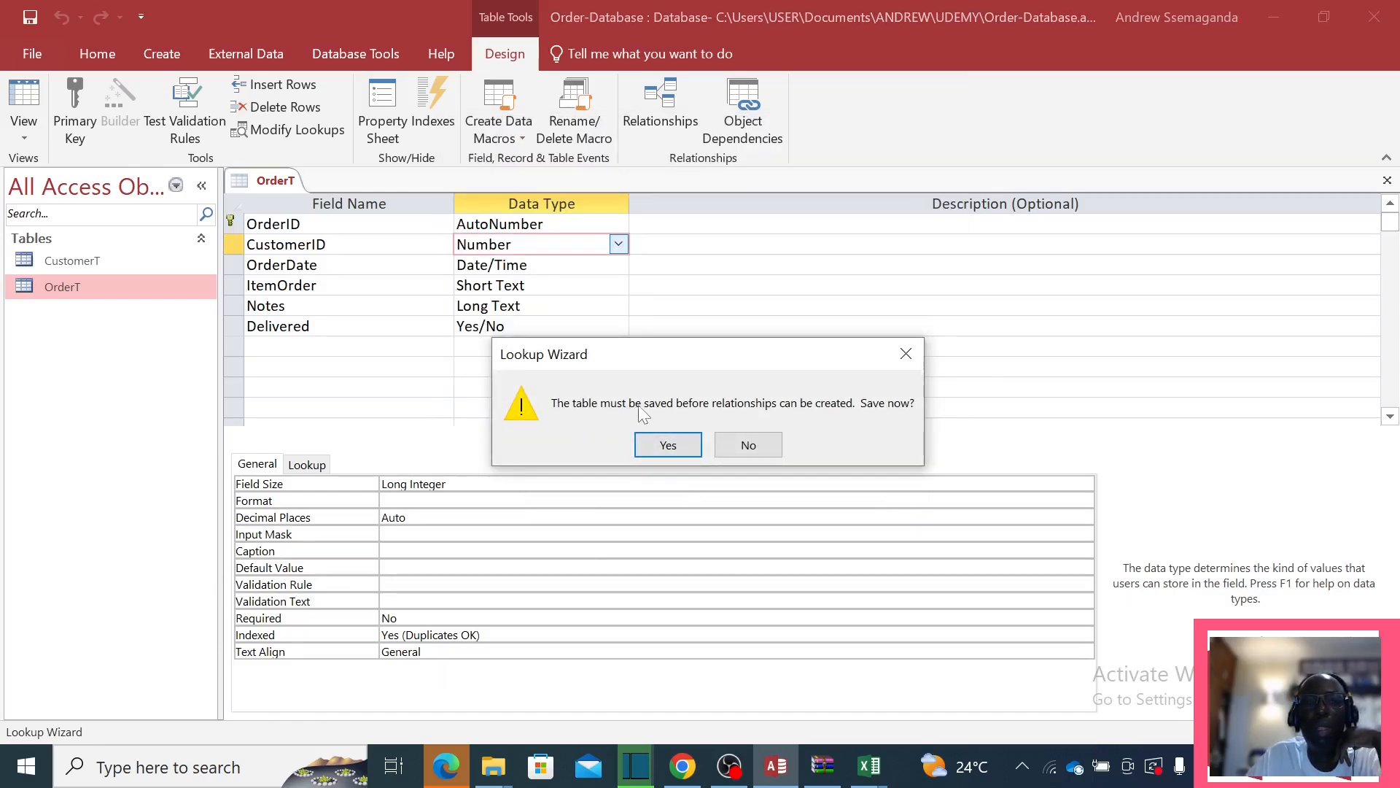
click(675, 446)
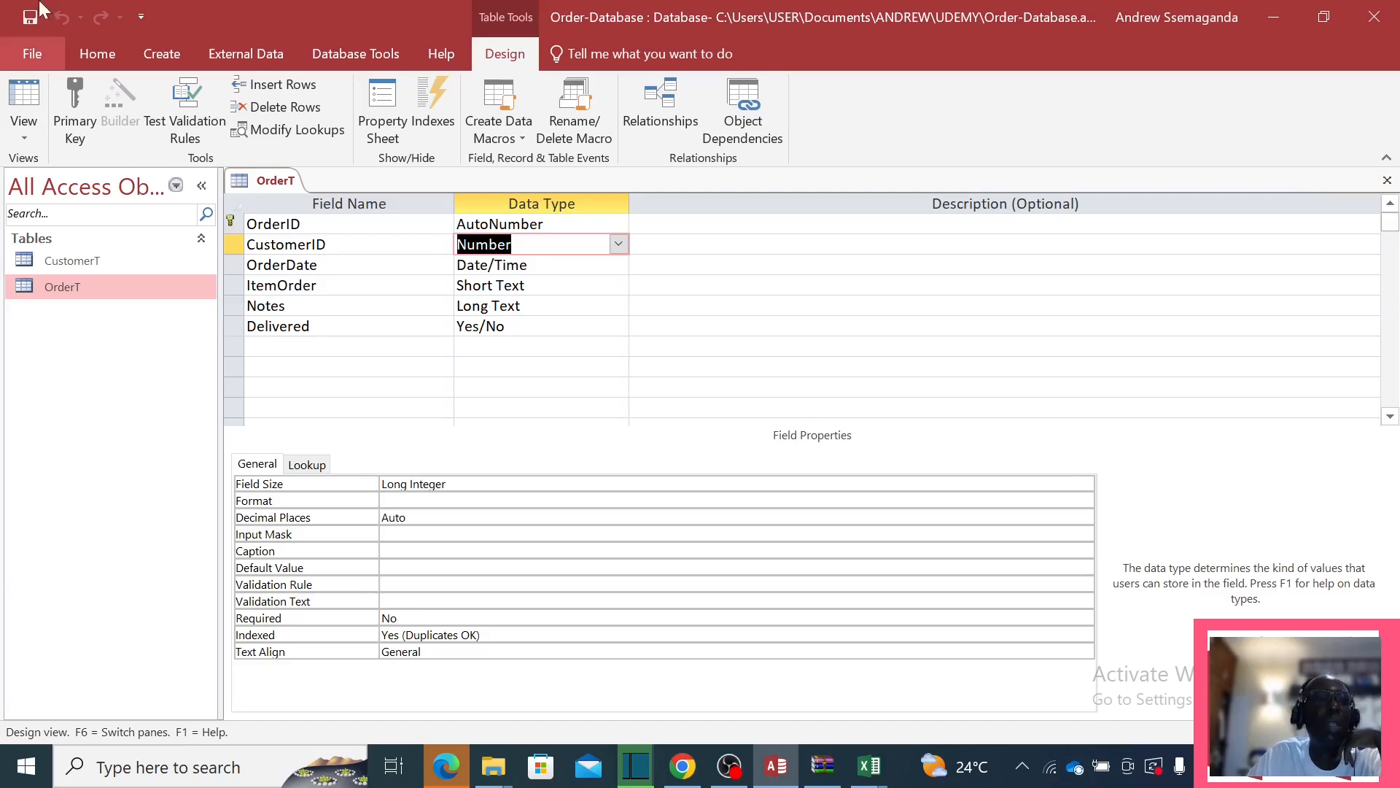
click(1387, 180)
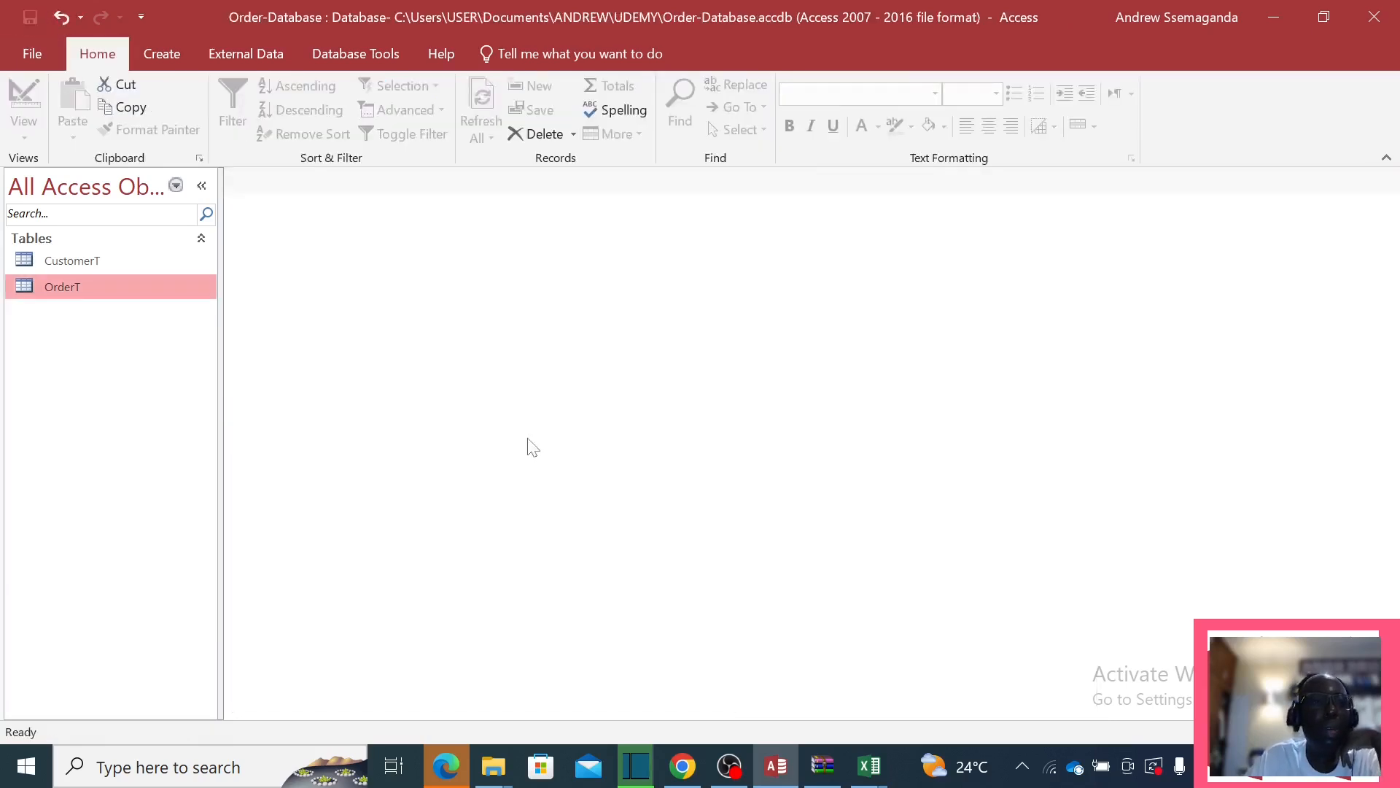
Open the OrderT datasheet and start a new order for the second customer in the CustomerID lookup list.
double_click(66, 288)
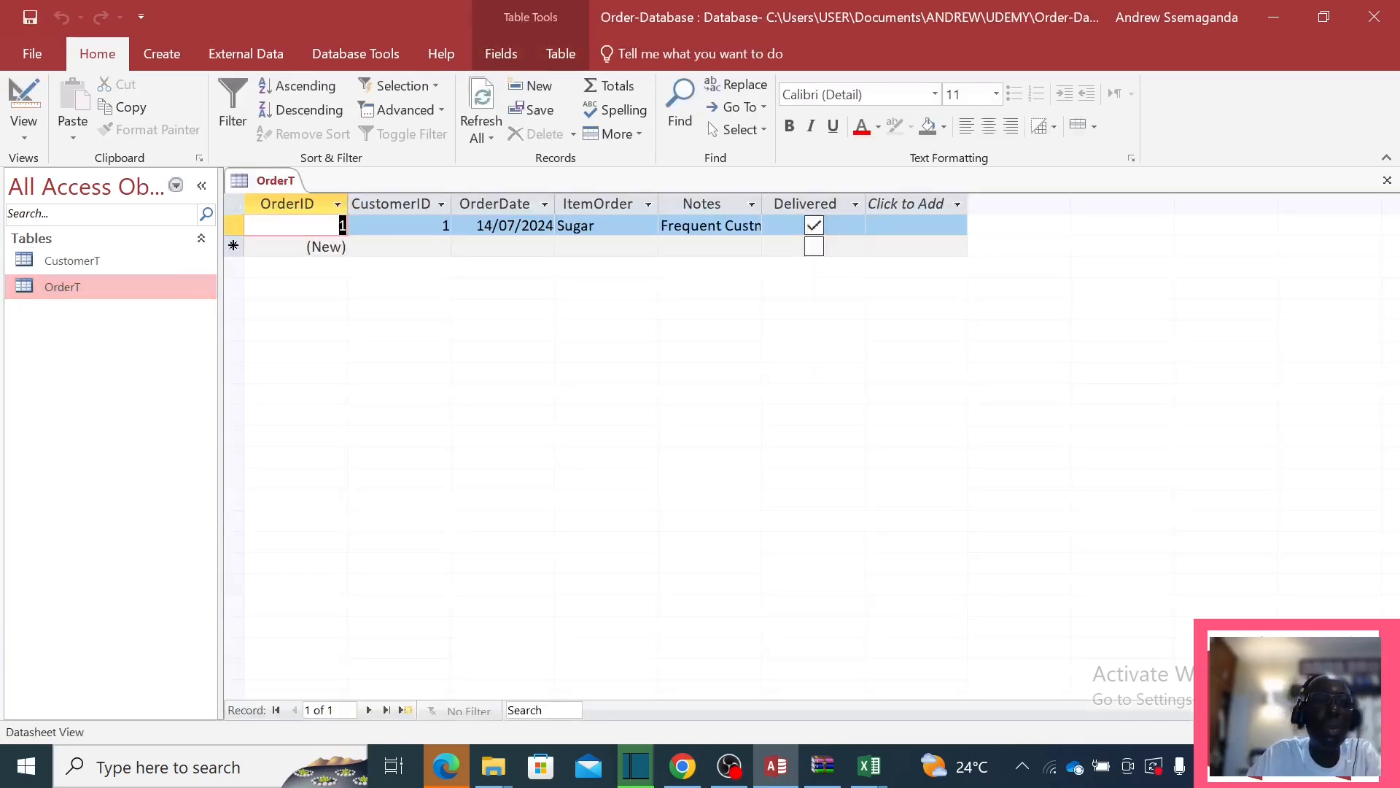
click(394, 247)
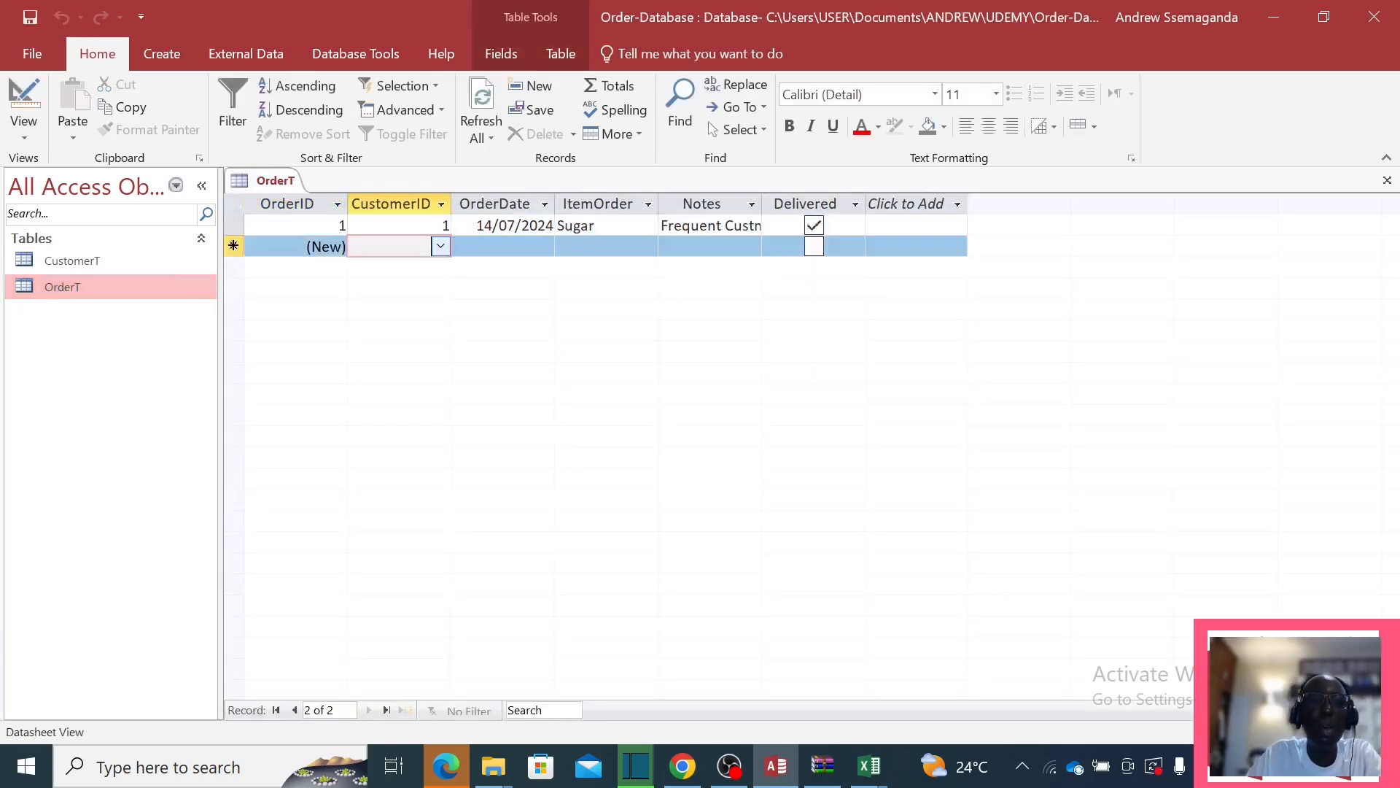
click(441, 247)
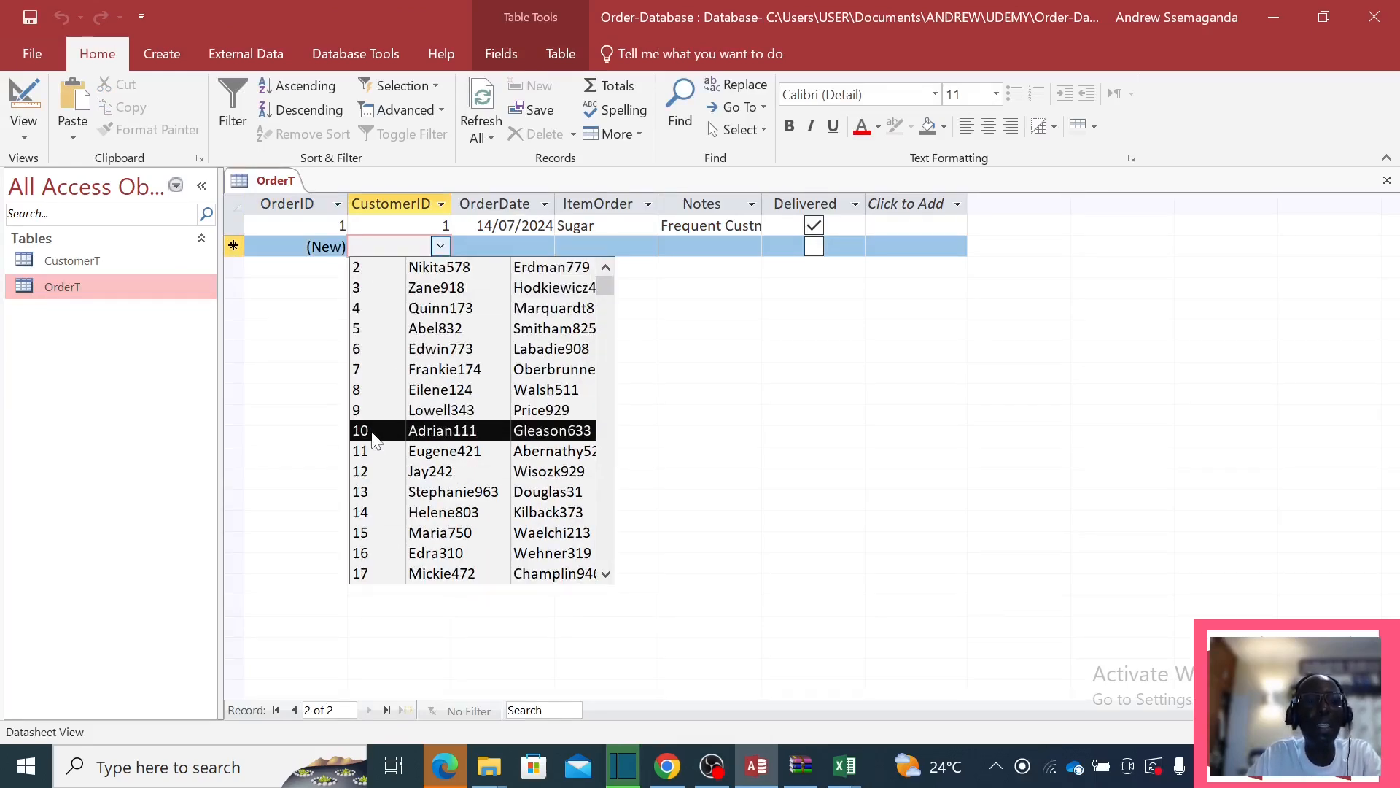
click(441, 288)
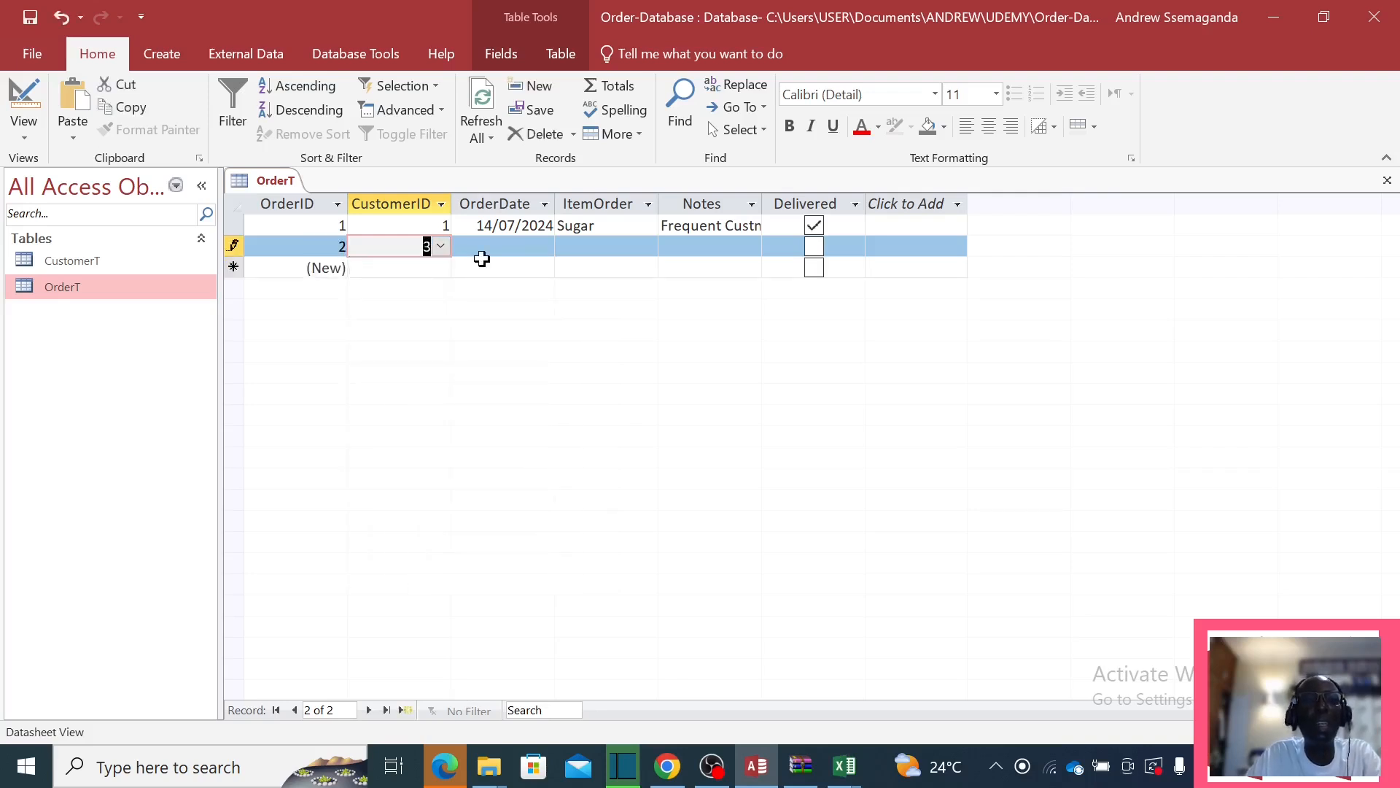
Set the new order's OrderDate to 14/07/2024 and its ItemOrder to Salt.
key(Tab)
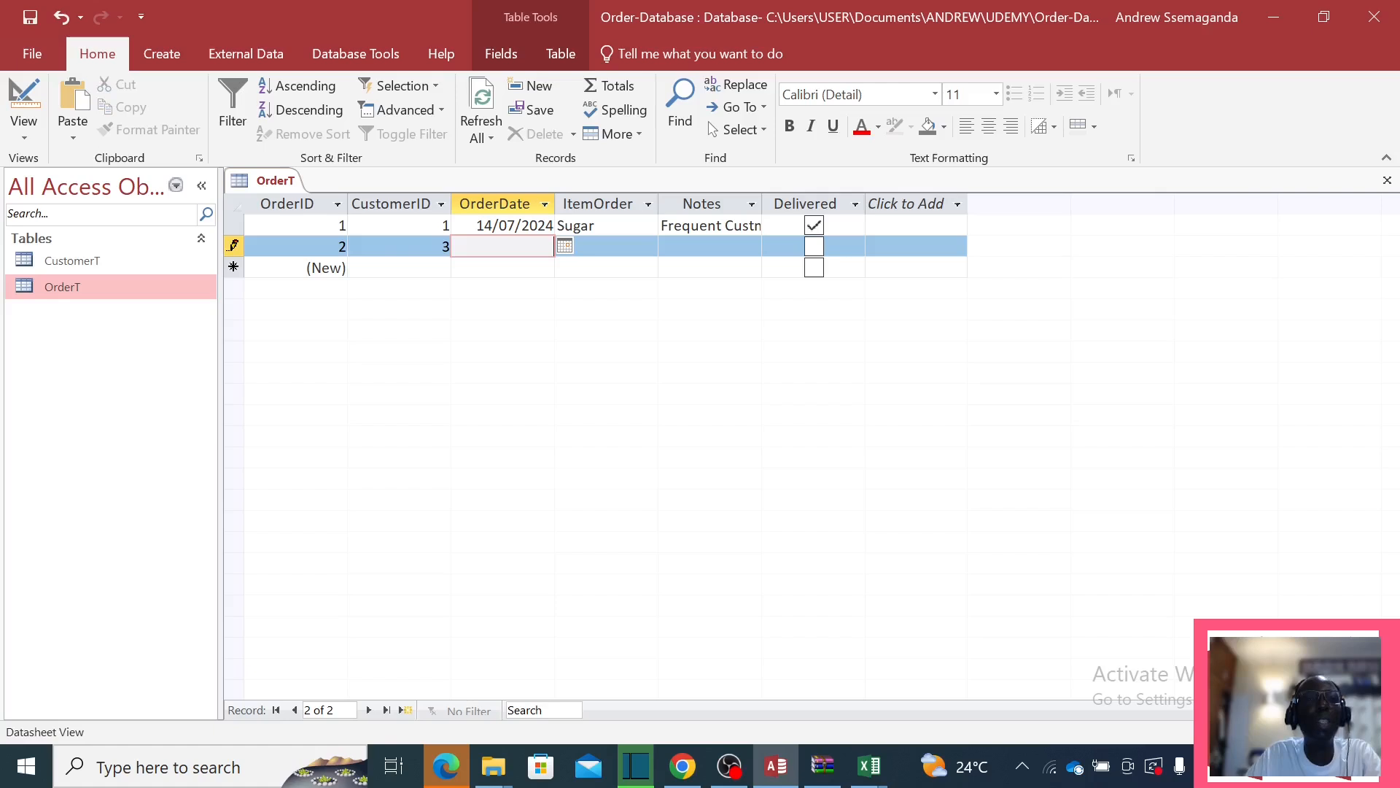
click(565, 246)
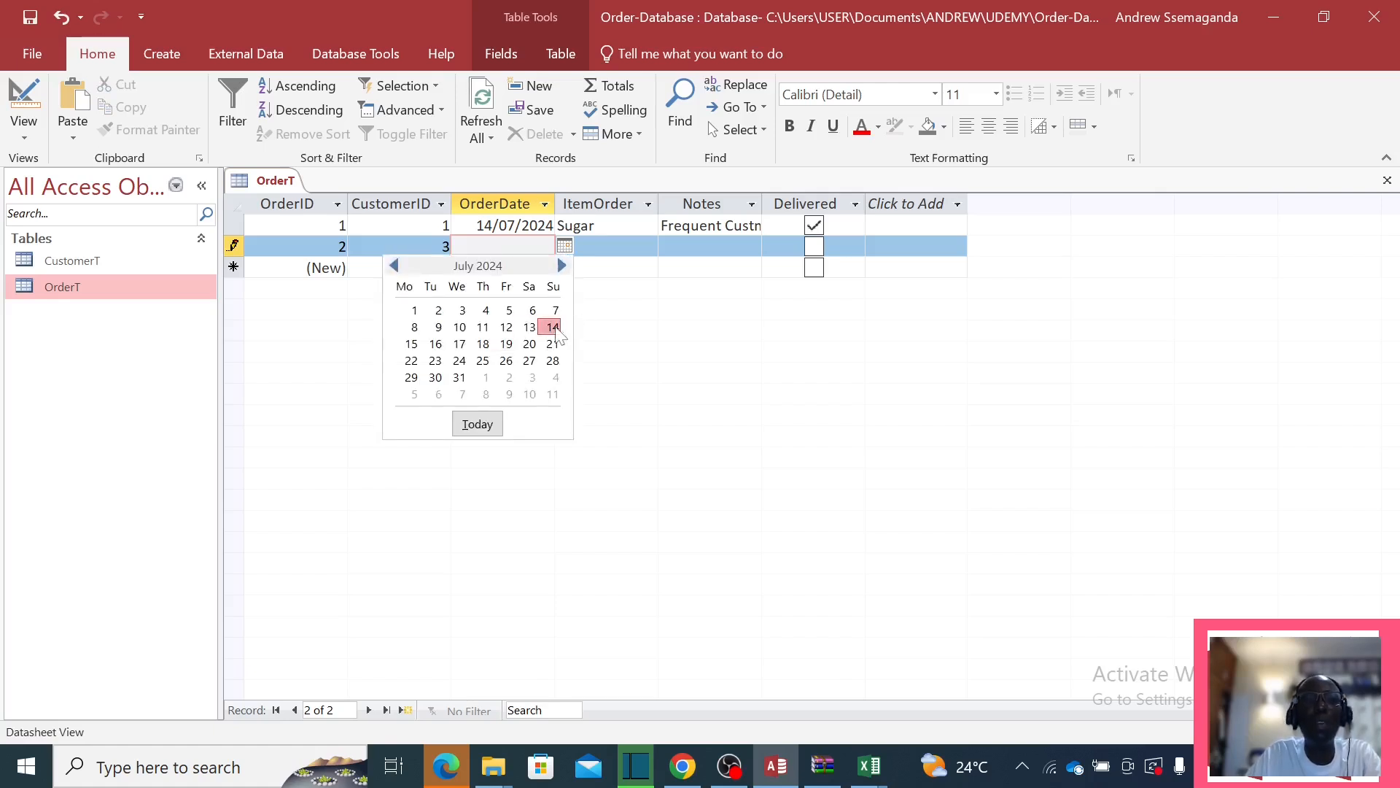
click(545, 326)
key(Tab)
text(S)
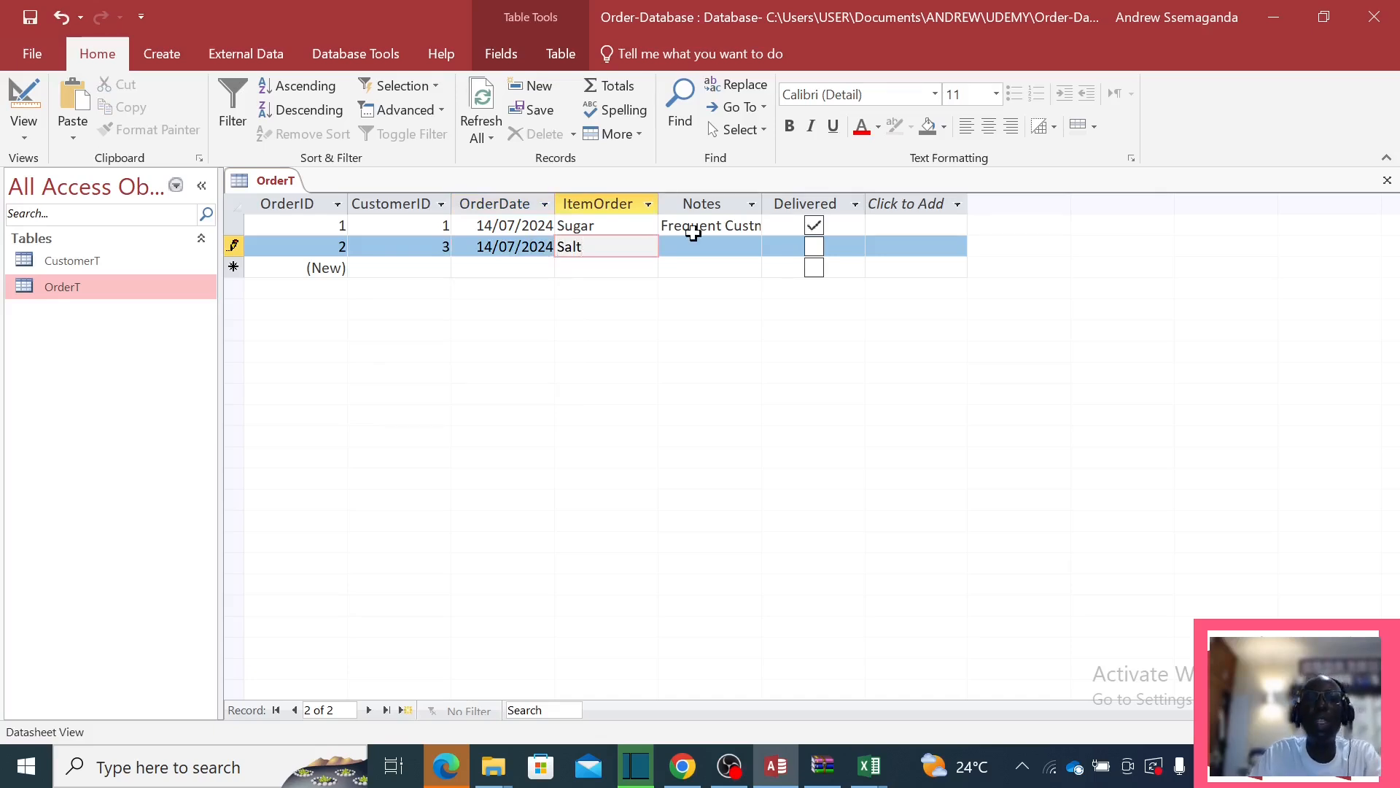
key(Tab)
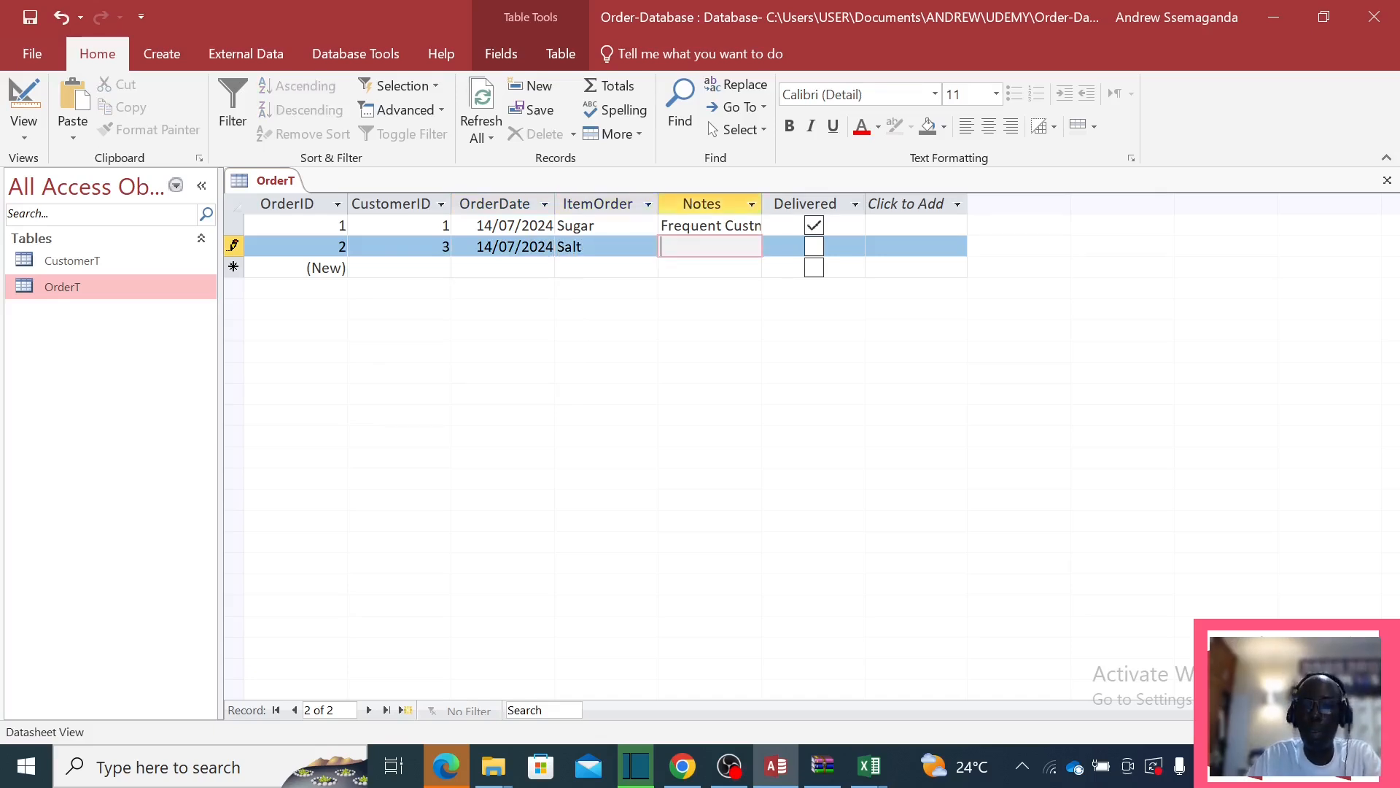
key(ctrl+semicolon)
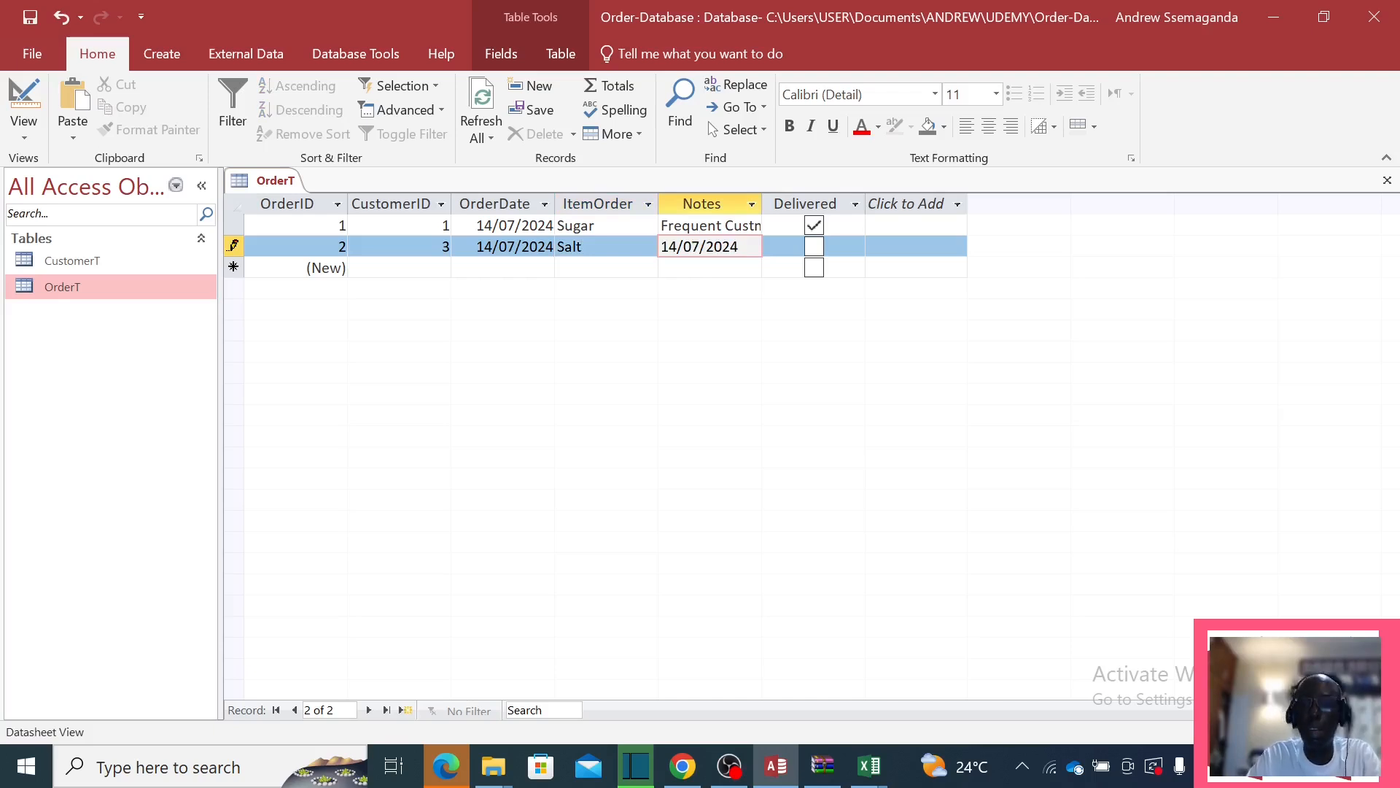
key(BackSpace)
key(BackSpace)
key(BackSpace)
key(BackSpace)
key(BackSpace)
key(BackSpace)
key(BackSpace)
key(BackSpace)
key(BackSpace)
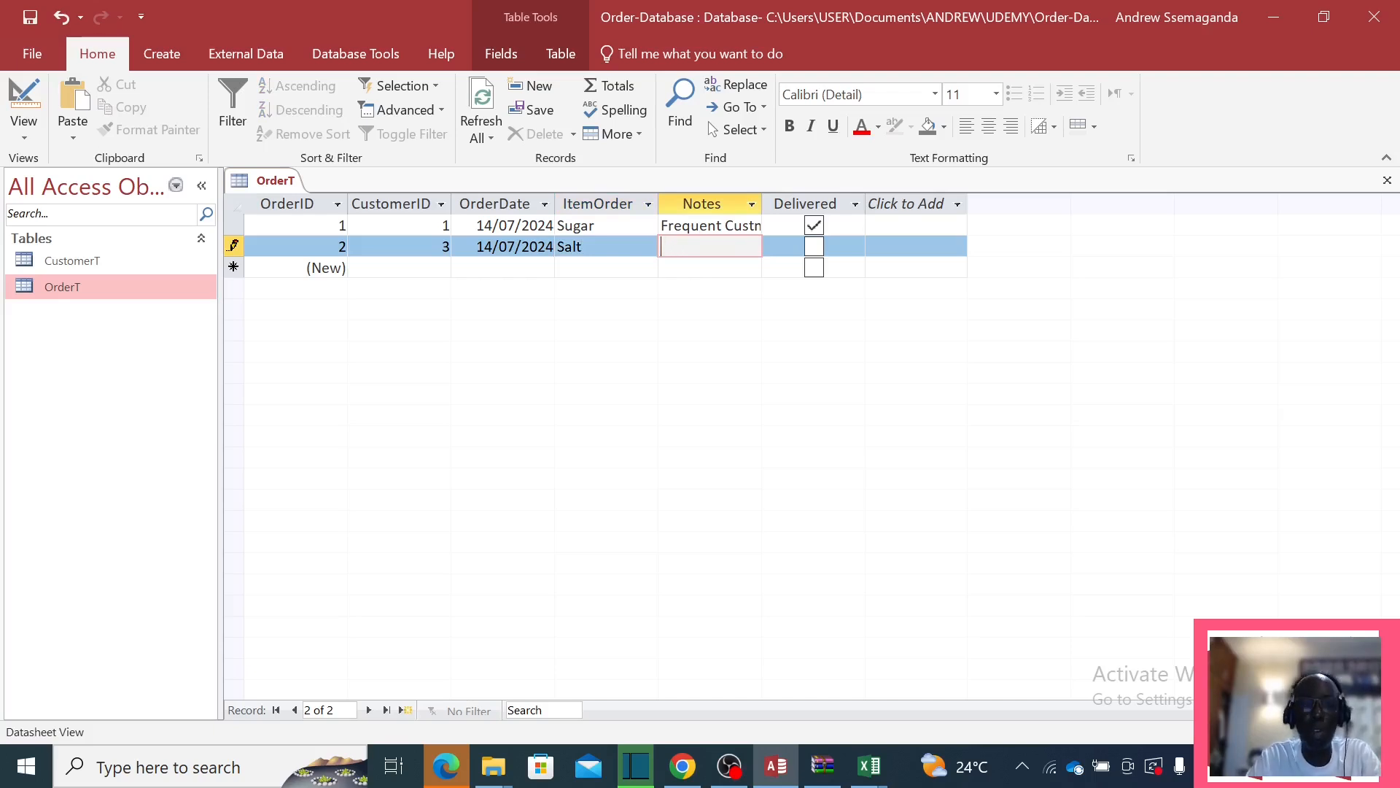
Enter None as the Salt order's Notes, and start another order for the sixth customer in the CustomerID lookup list.
text(None)
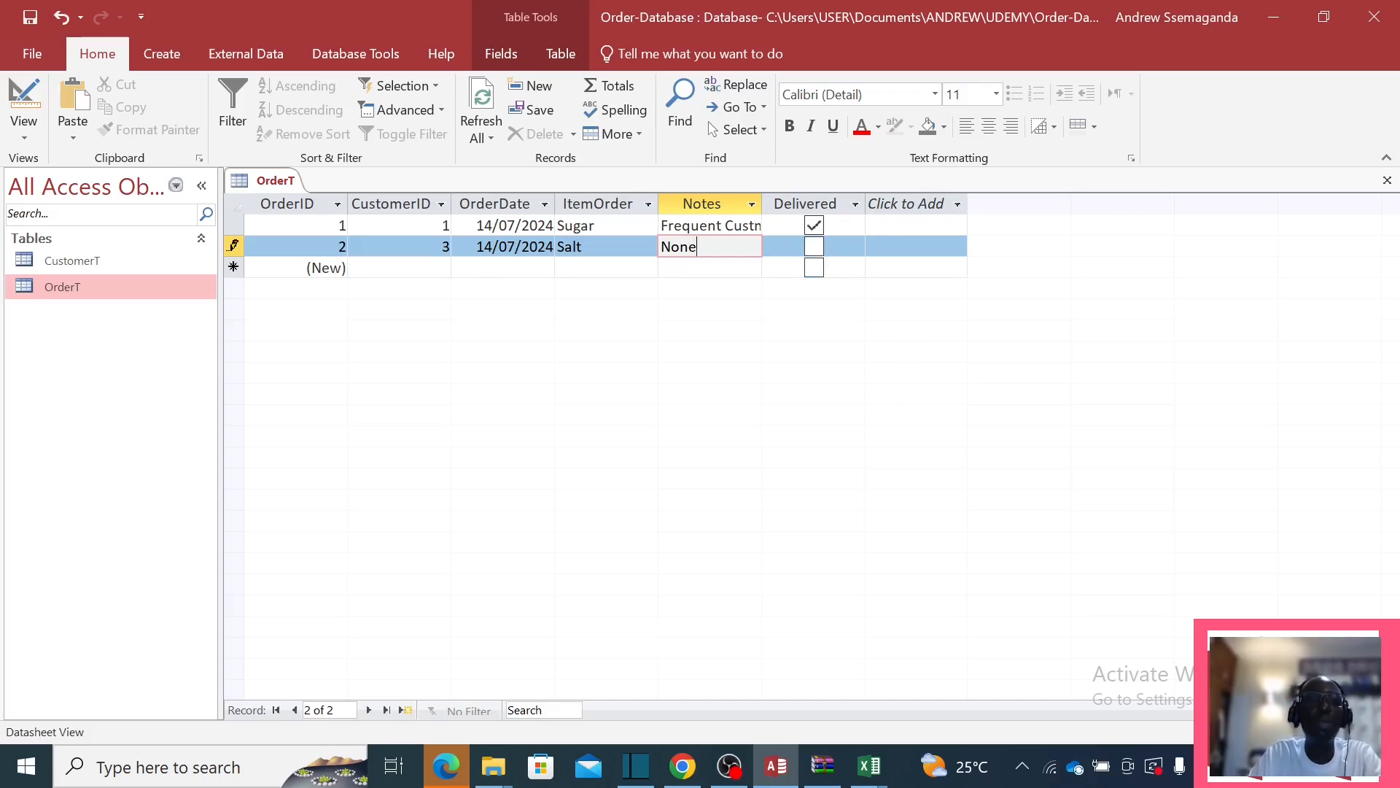
click(401, 268)
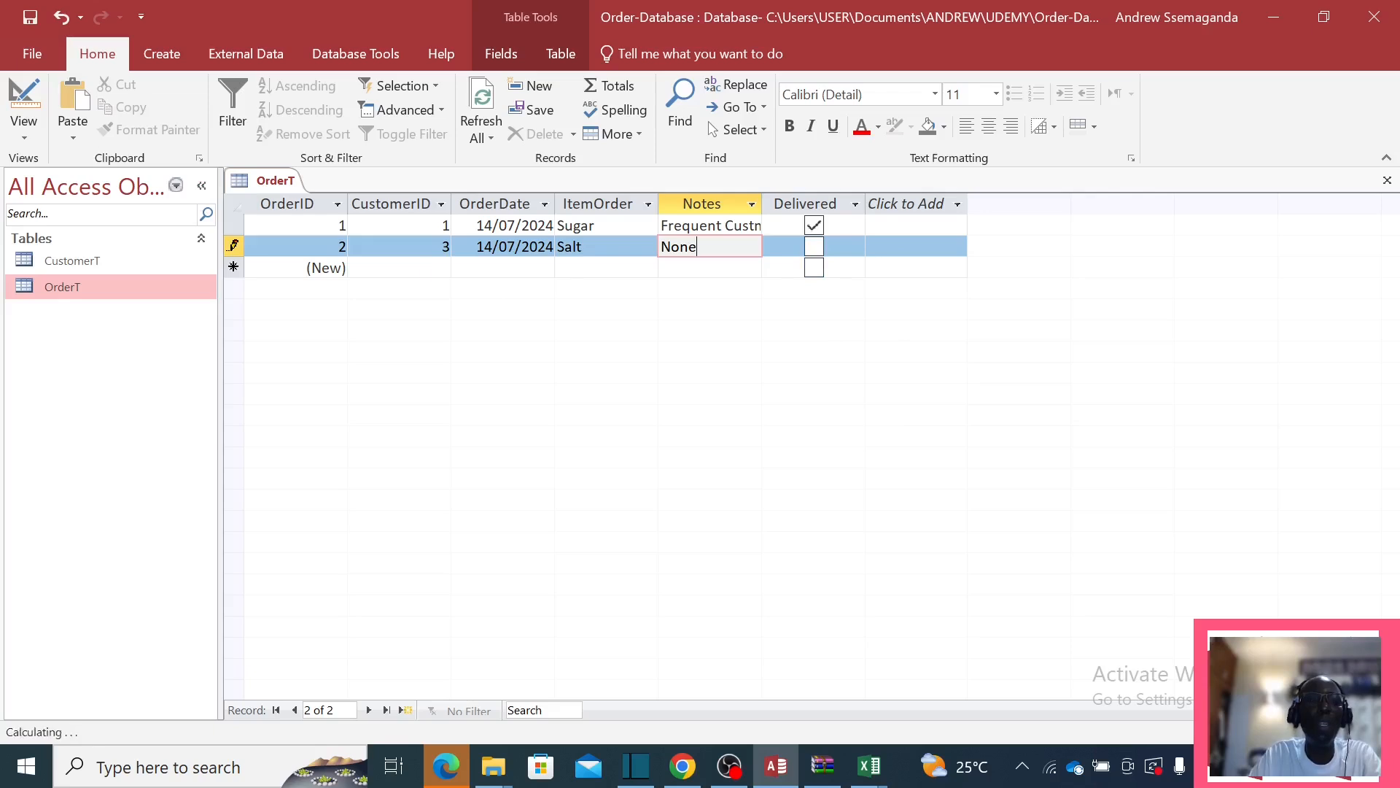
click(441, 273)
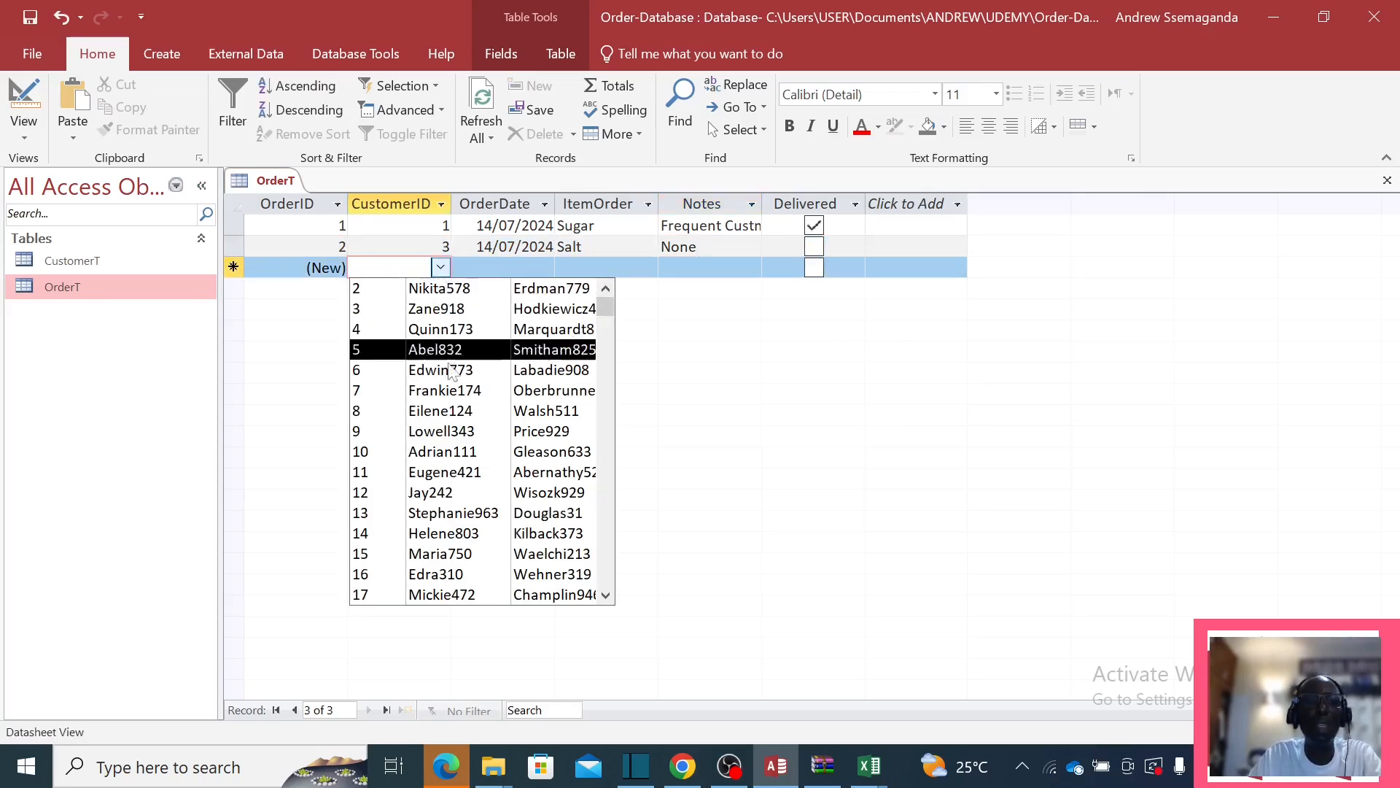
click(467, 396)
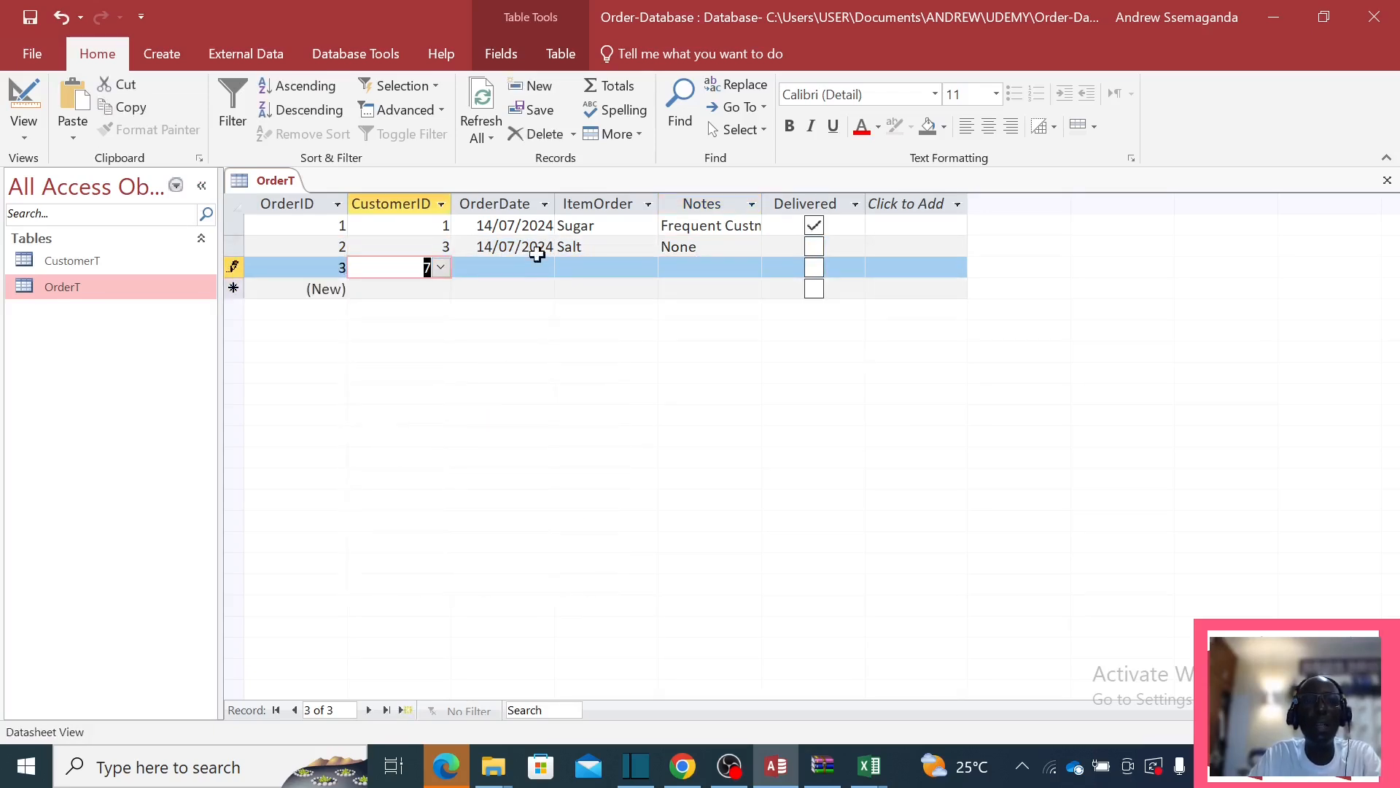
Set the third order's OrderDate to 14/07/2024 and its ItemOrder to Pepper.
click(537, 265)
click(569, 271)
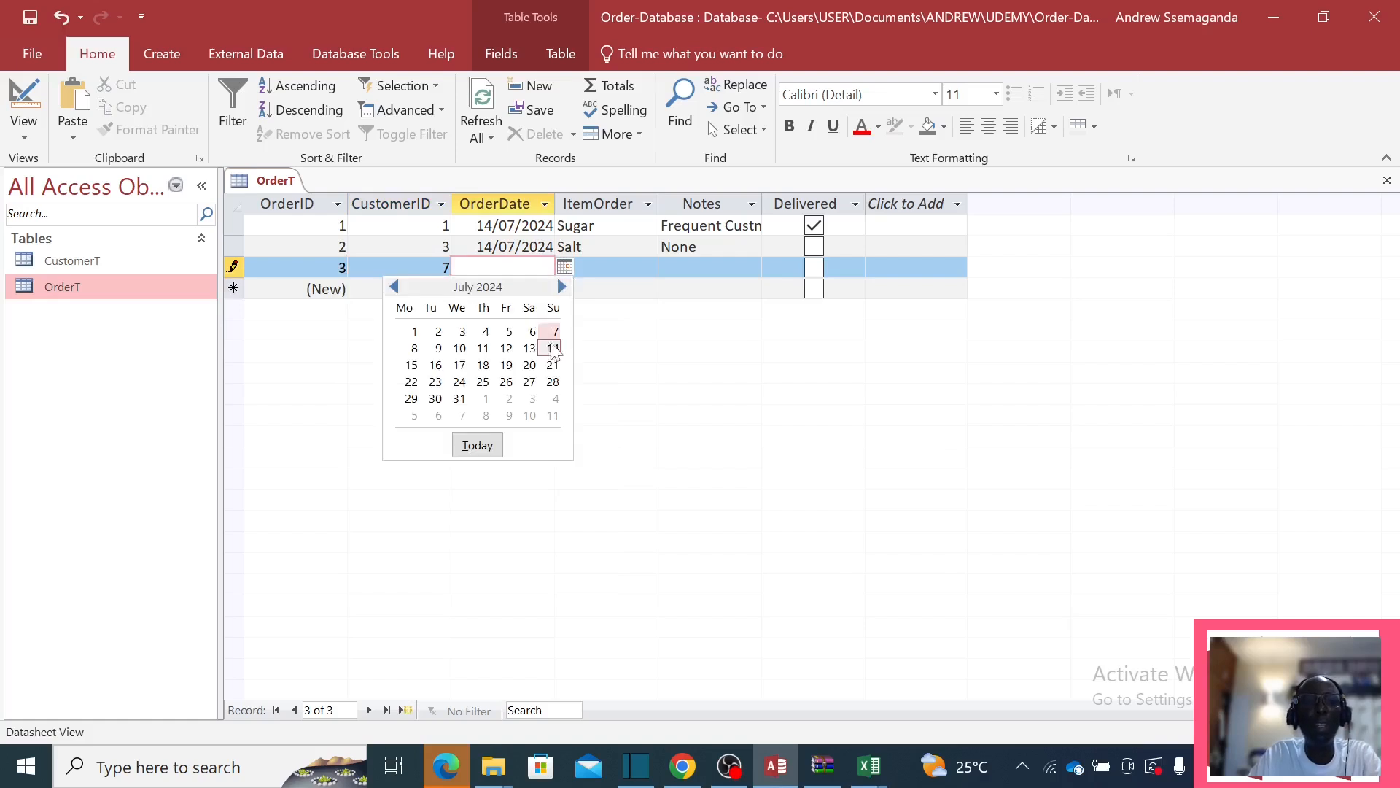
click(552, 349)
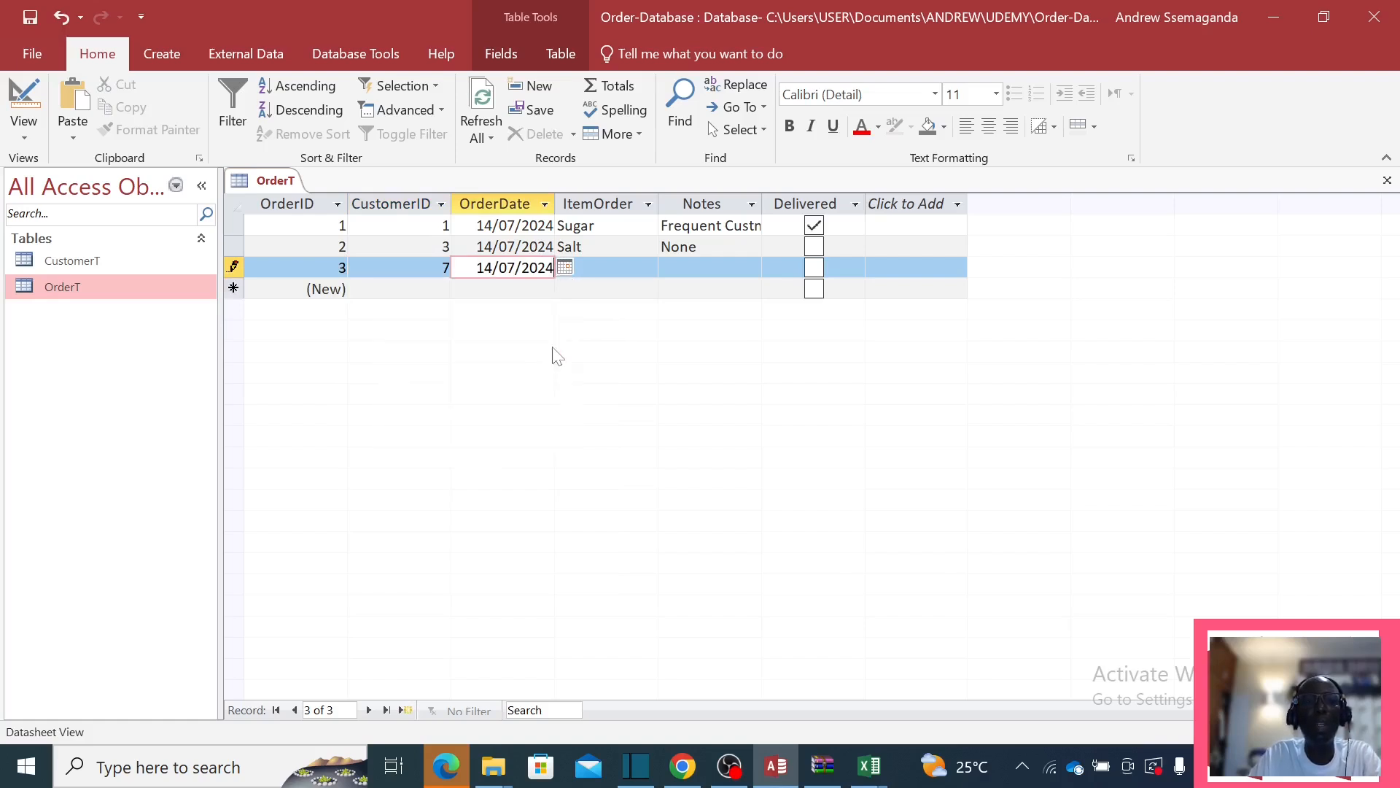
key(Tab)
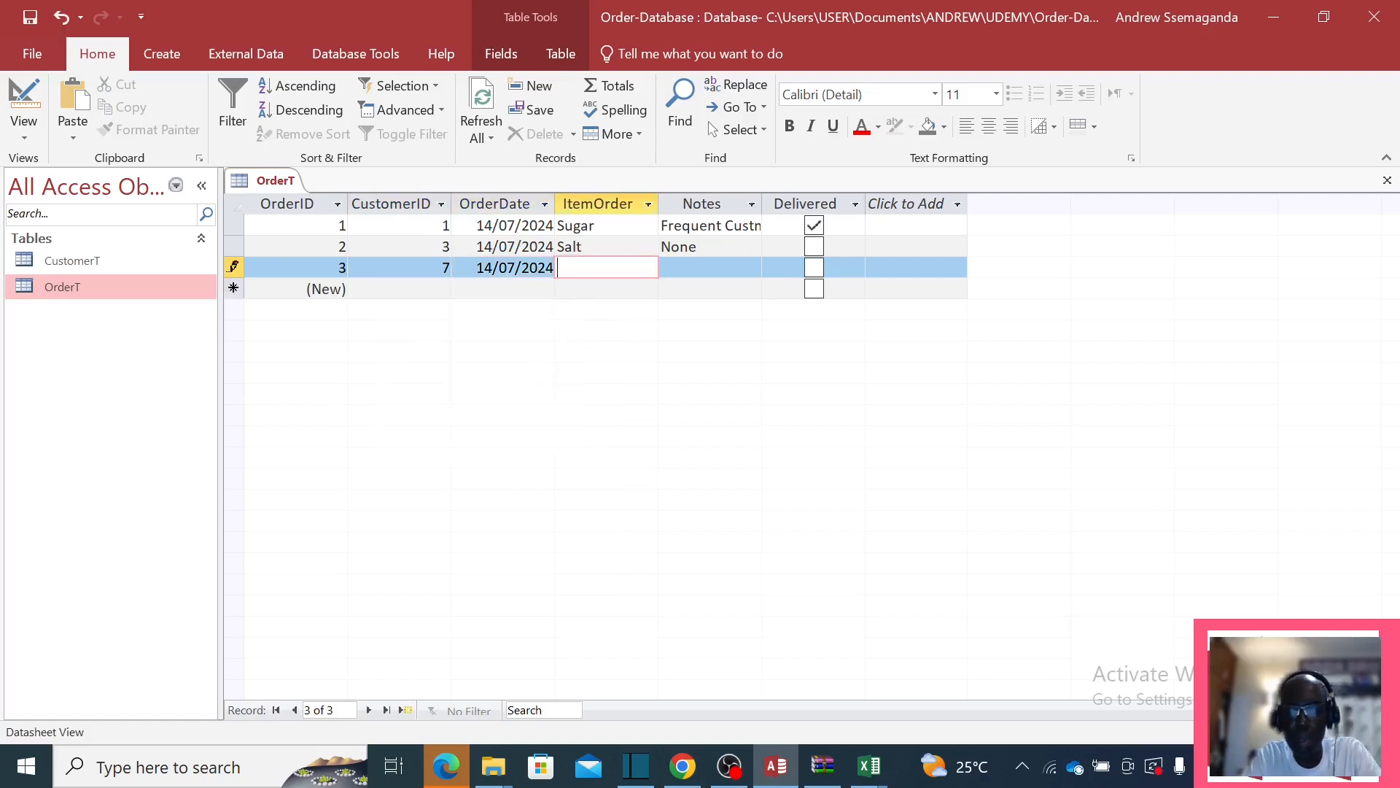
text(Pepper)
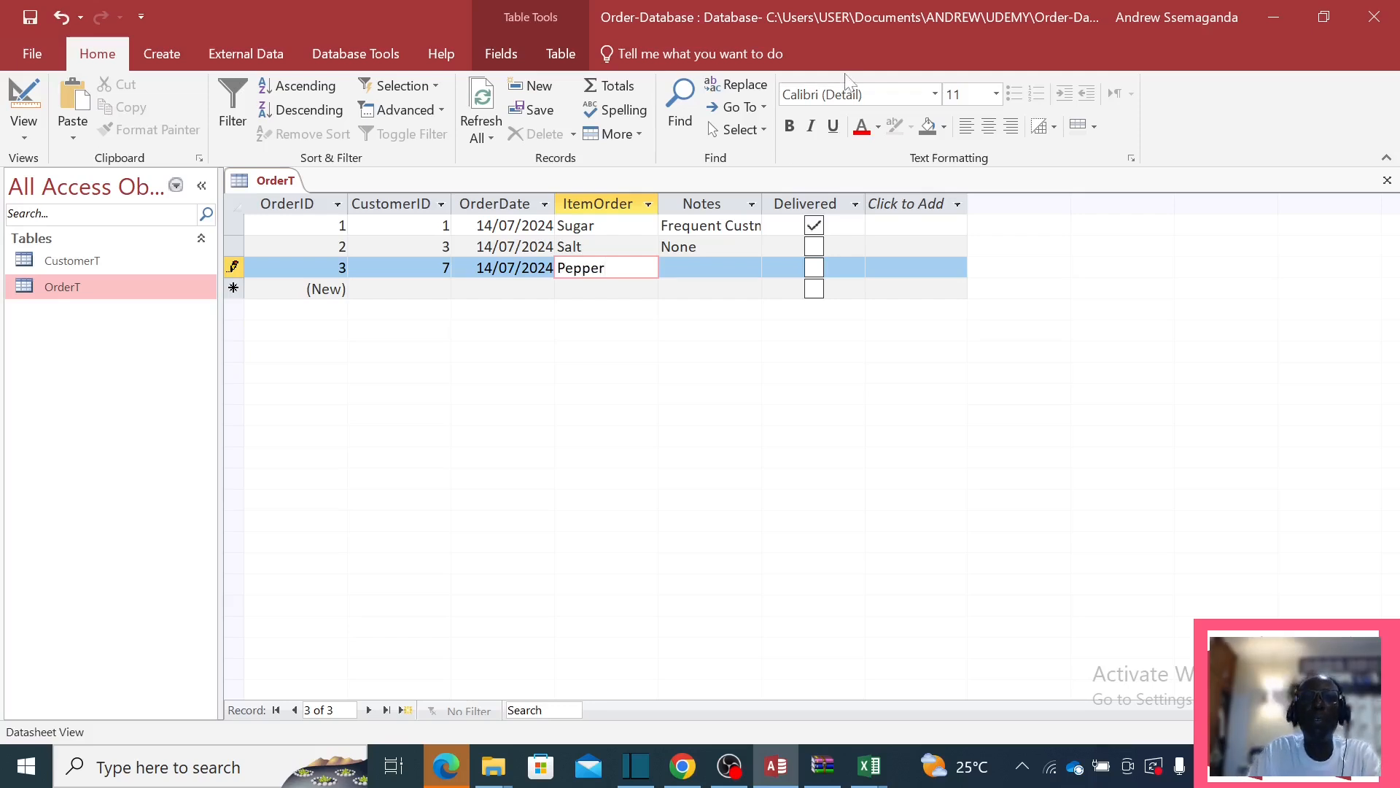
key(Tab)
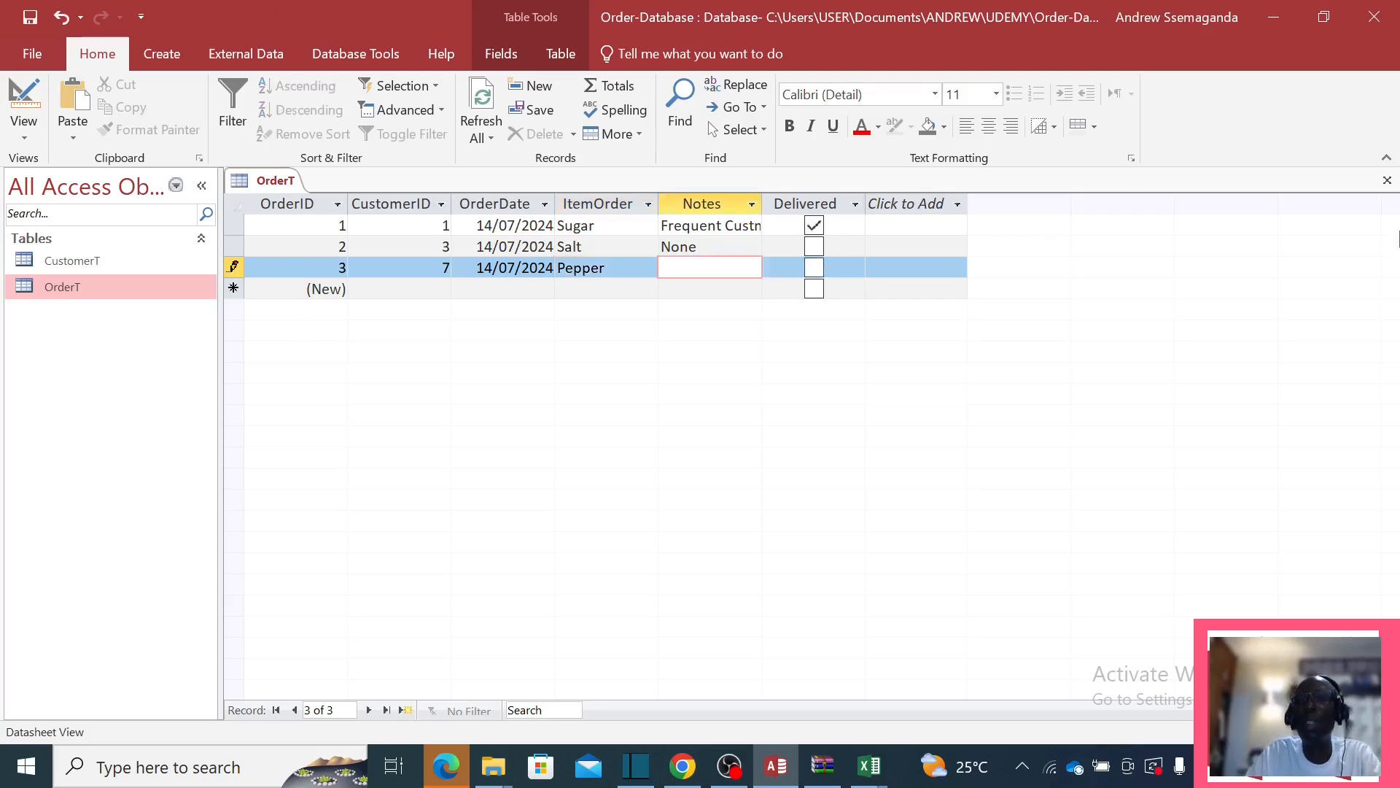
Review the CustomerID lookup list for the Pepper order without changing the chosen customer.
click(447, 271)
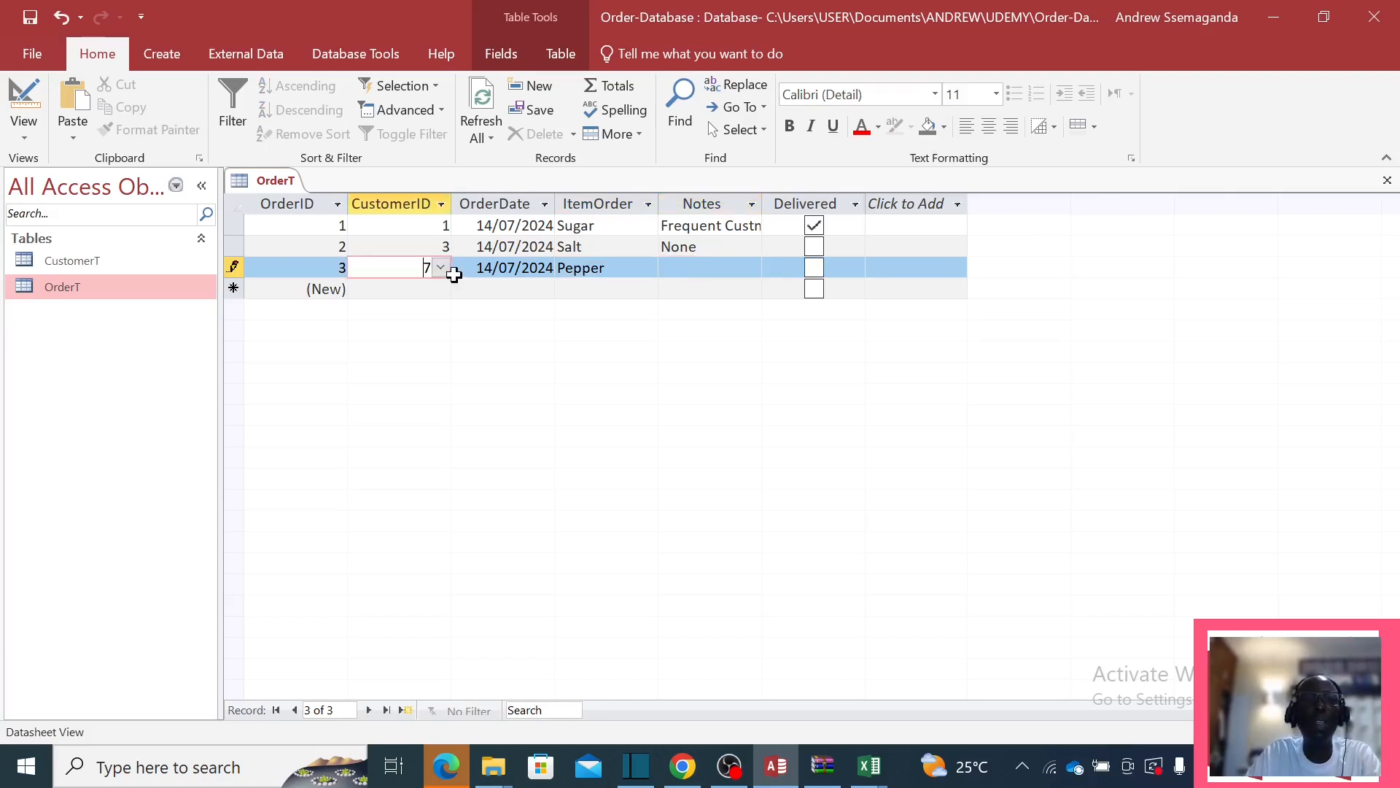
click(442, 268)
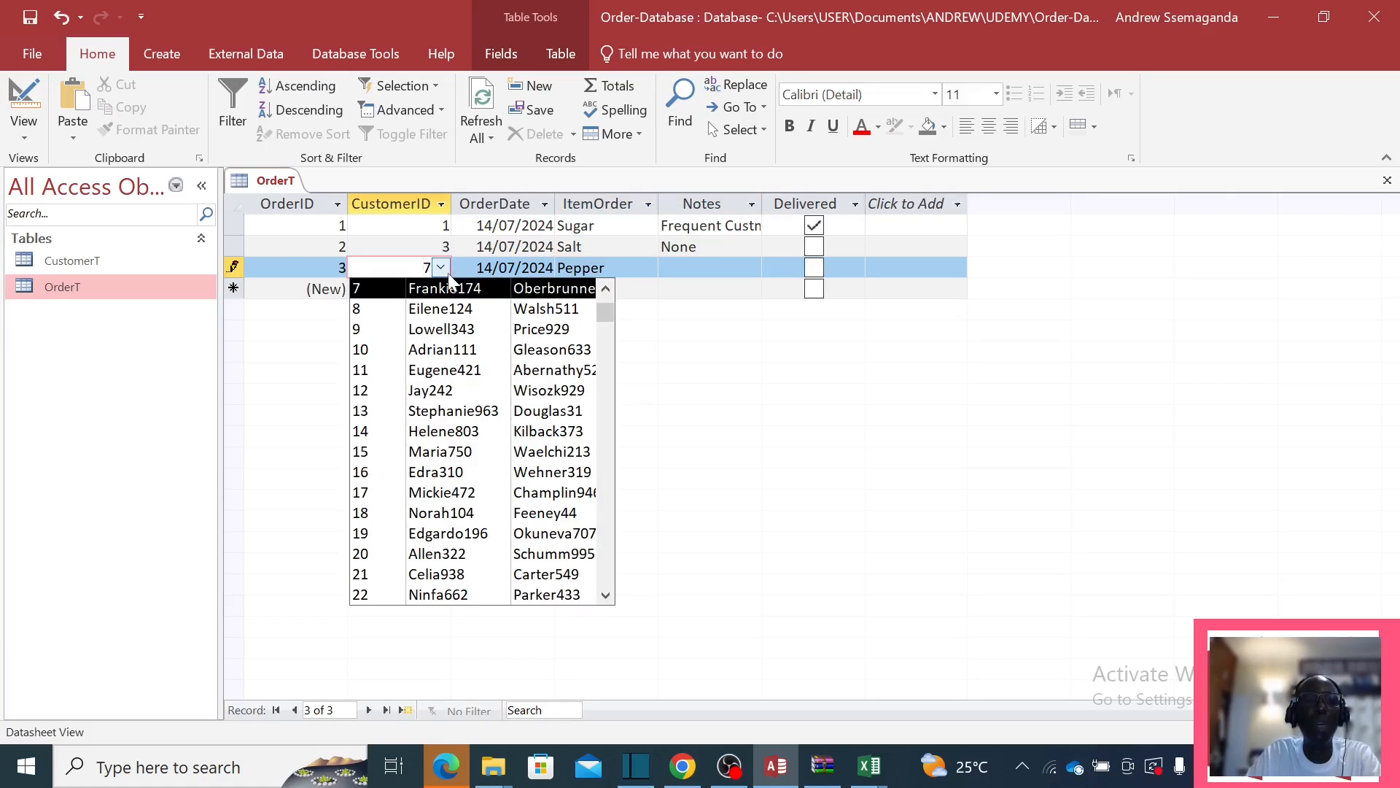
click(970, 339)
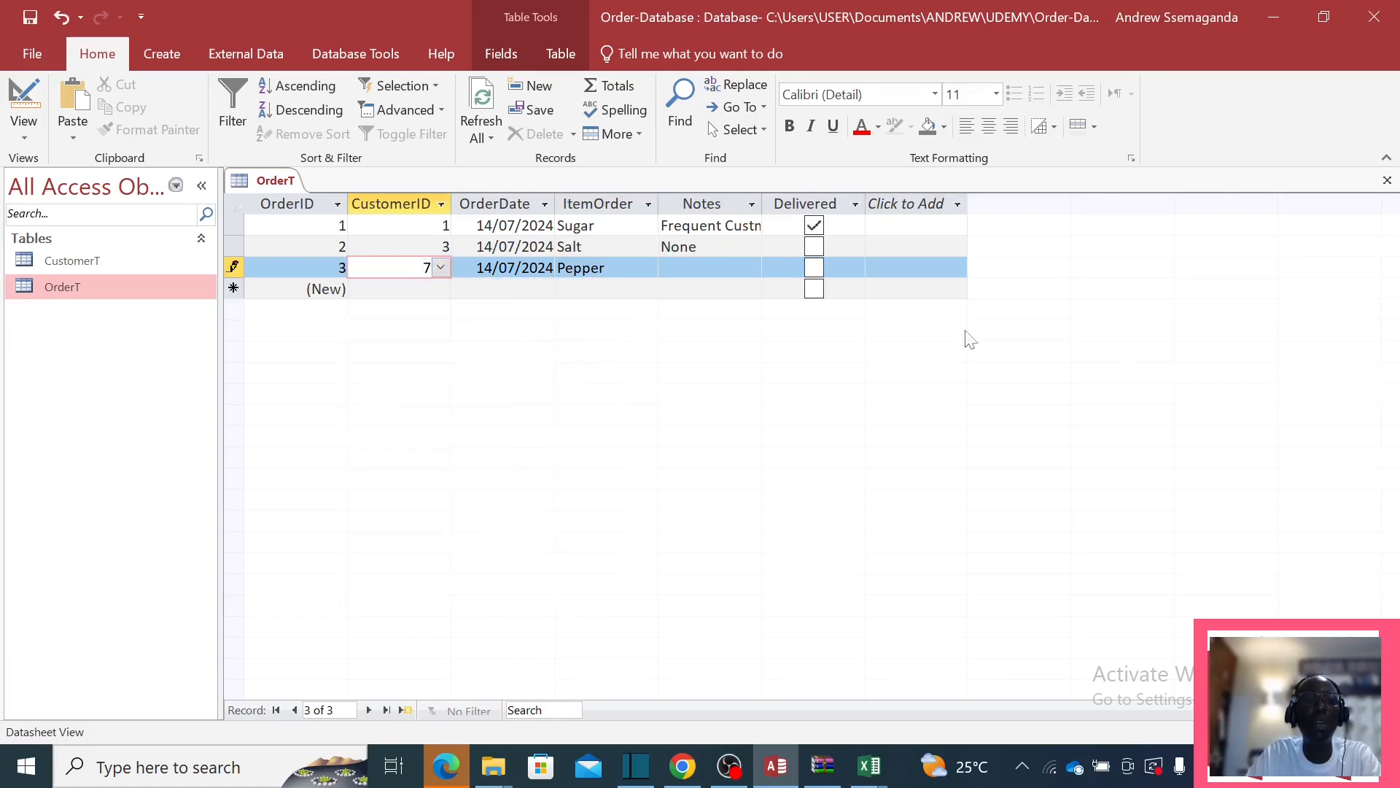
Close the OrderT datasheet and check the relationship between CustomerT and OrderT in the Relationships layout, closing the layout when done.
click(1387, 181)
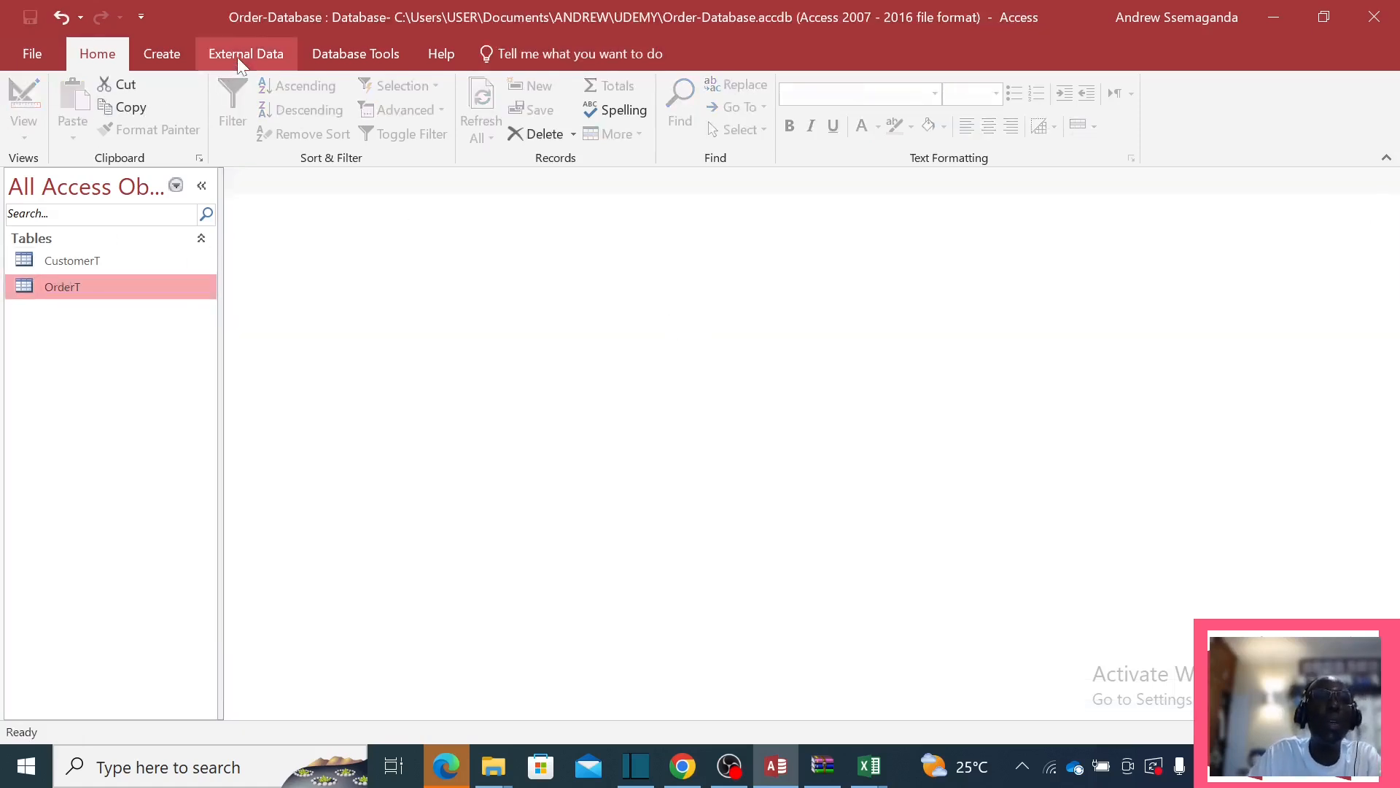
click(335, 57)
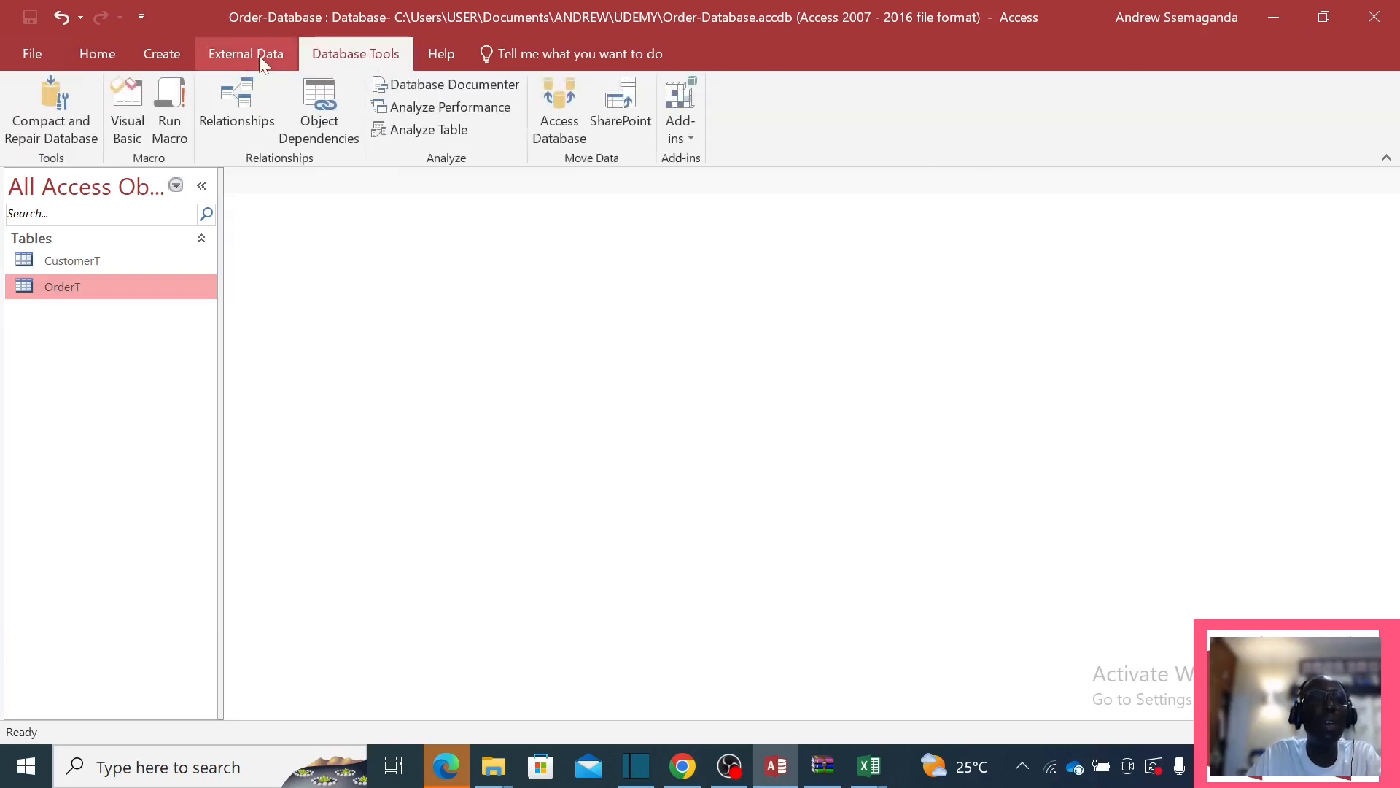
click(246, 102)
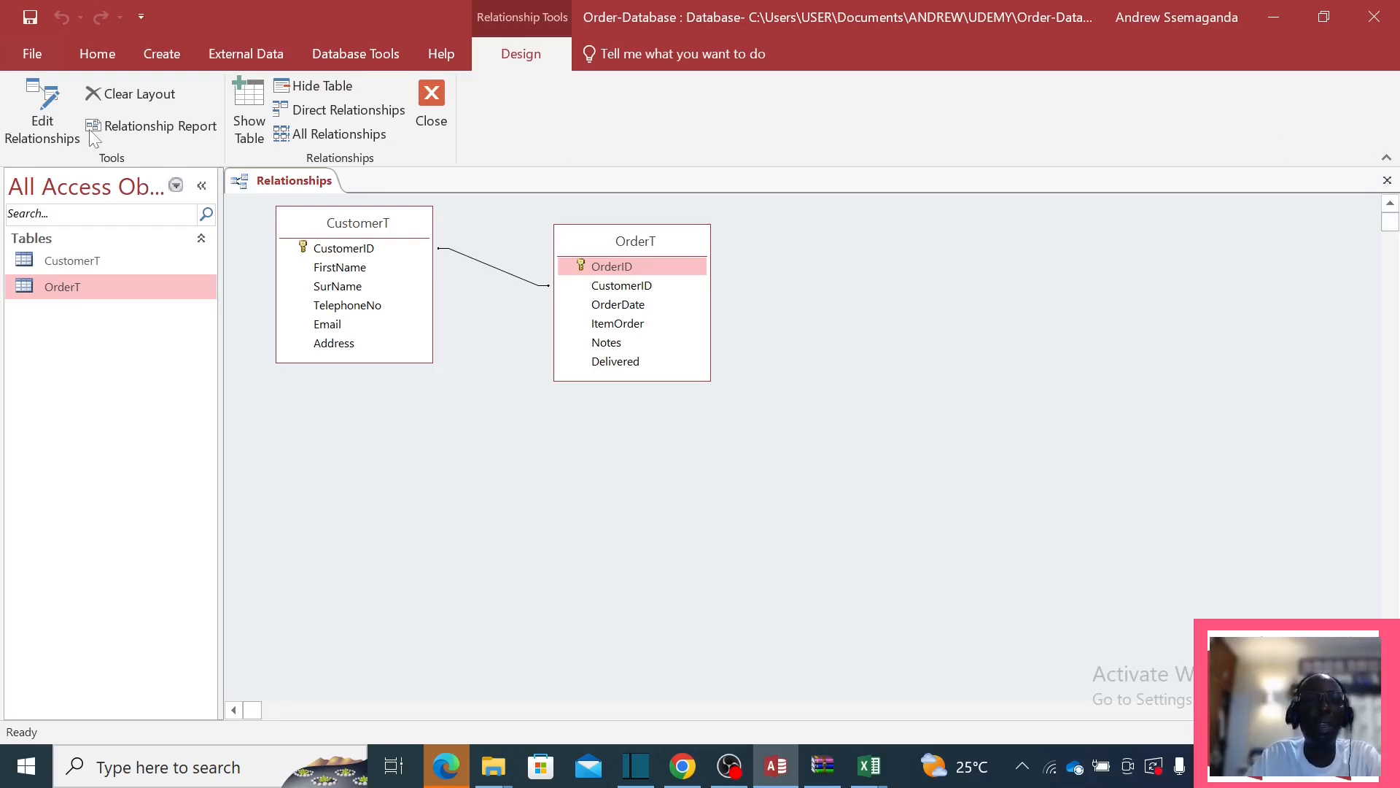
click(1387, 182)
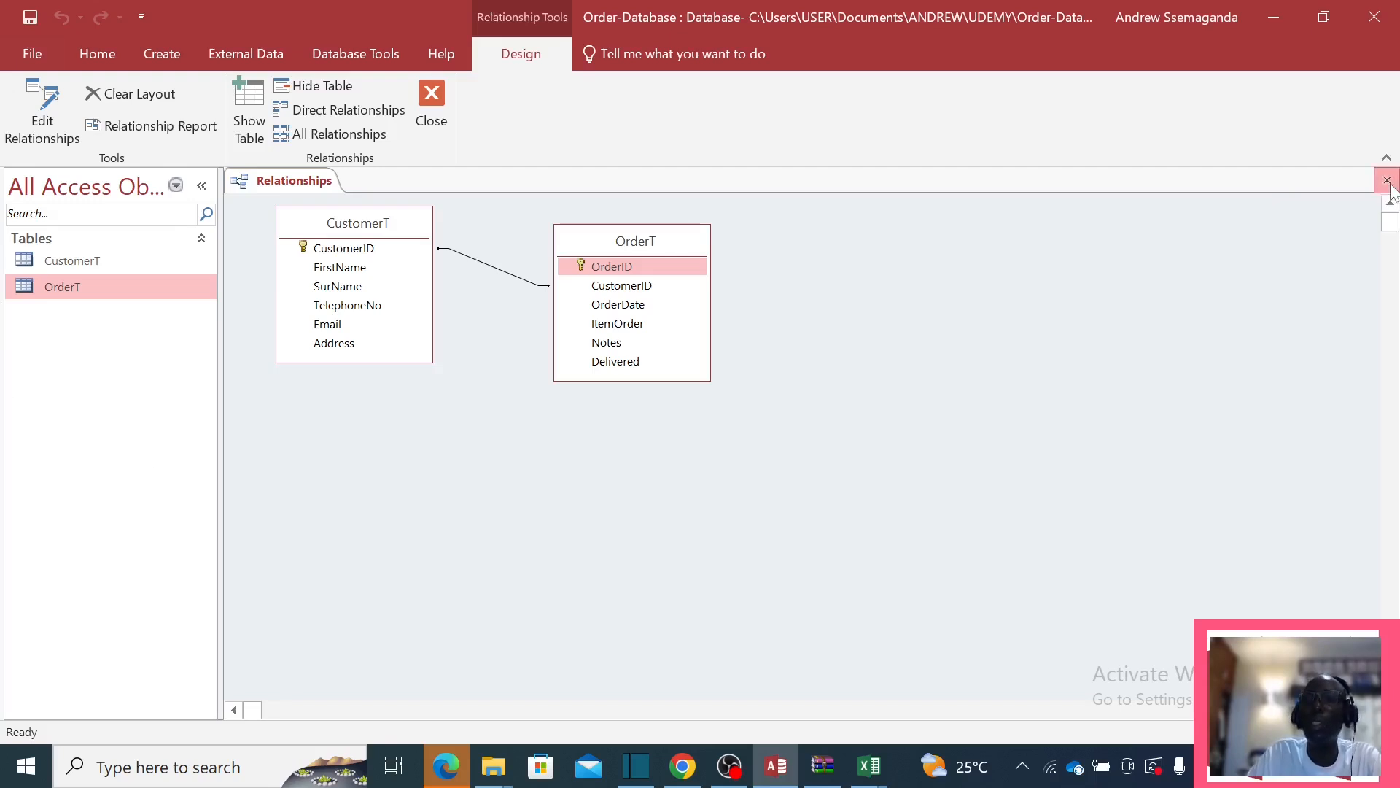